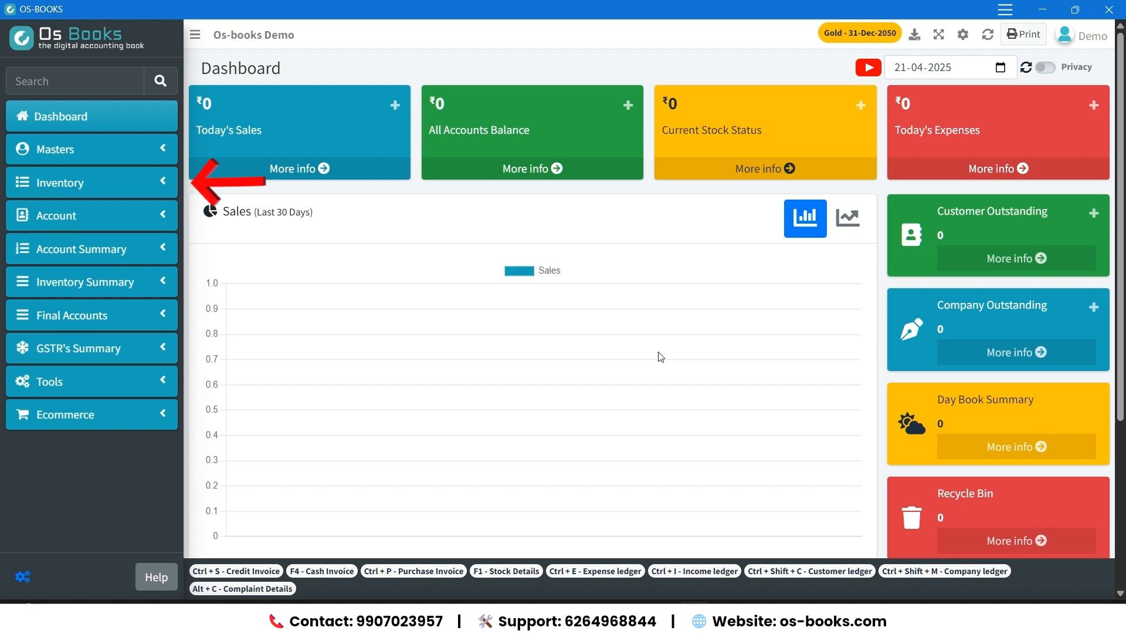
Open a new purchase invoice and create the party Xyz Company with city Indore.
{"action": "left_click", "coordinate": [162, 185]}
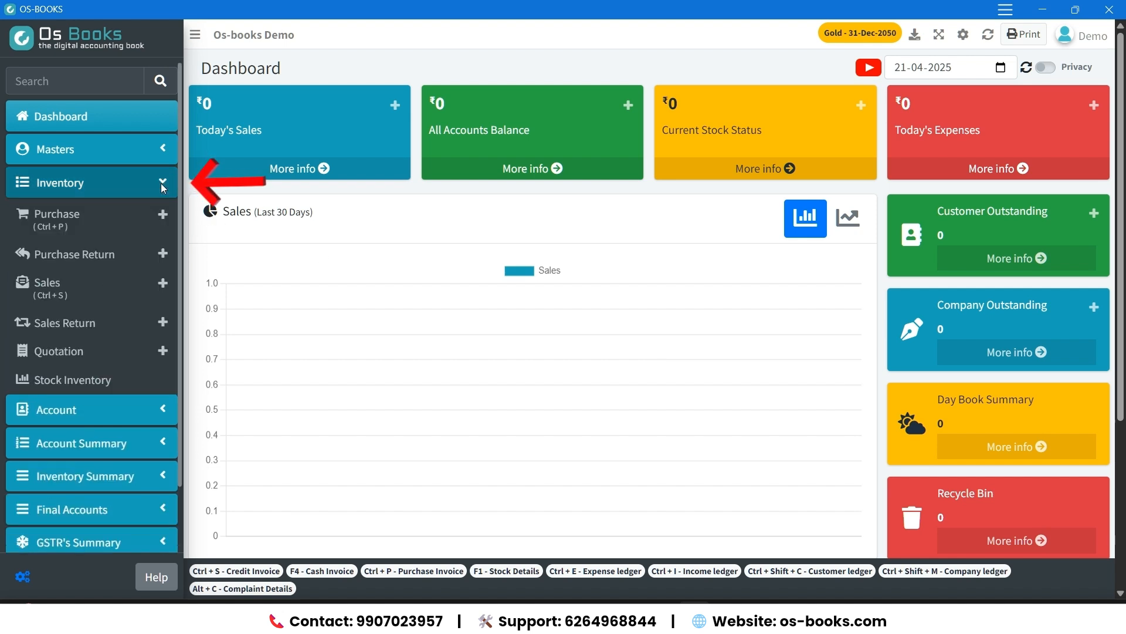
{"action": "left_click", "coordinate": [165, 216]}
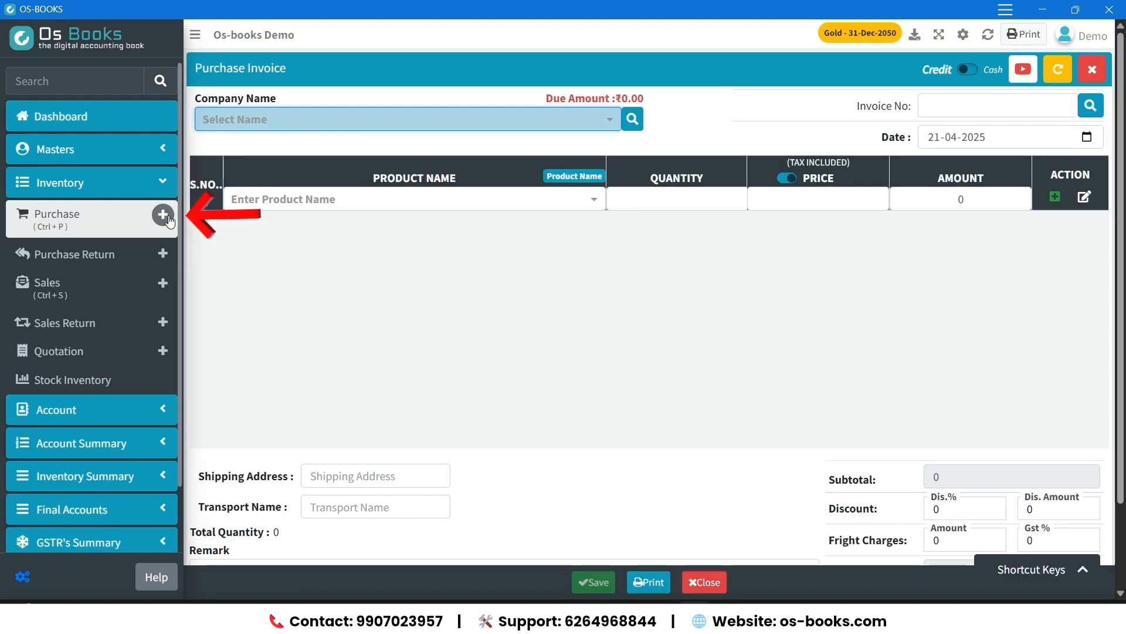
{"action": "left_click", "coordinate": [244, 128]}
{"action": "type", "text": "Xyz Company"}
{"action": "key", "text": "Return"}
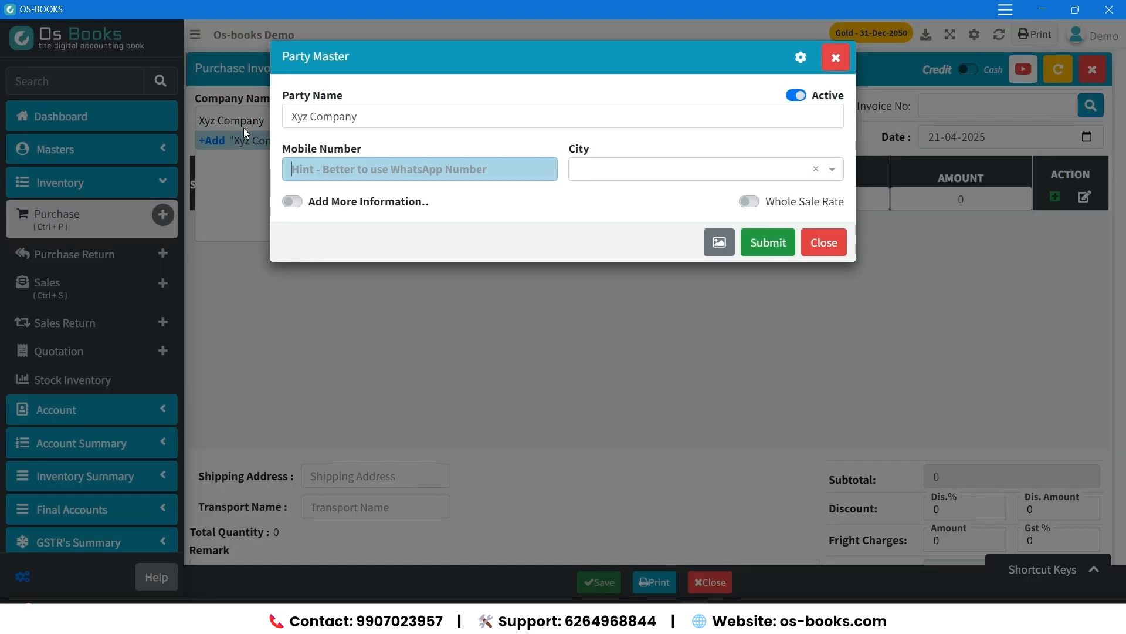
{"action": "key", "text": "Tab"}
{"action": "type", "text": "Indore"}
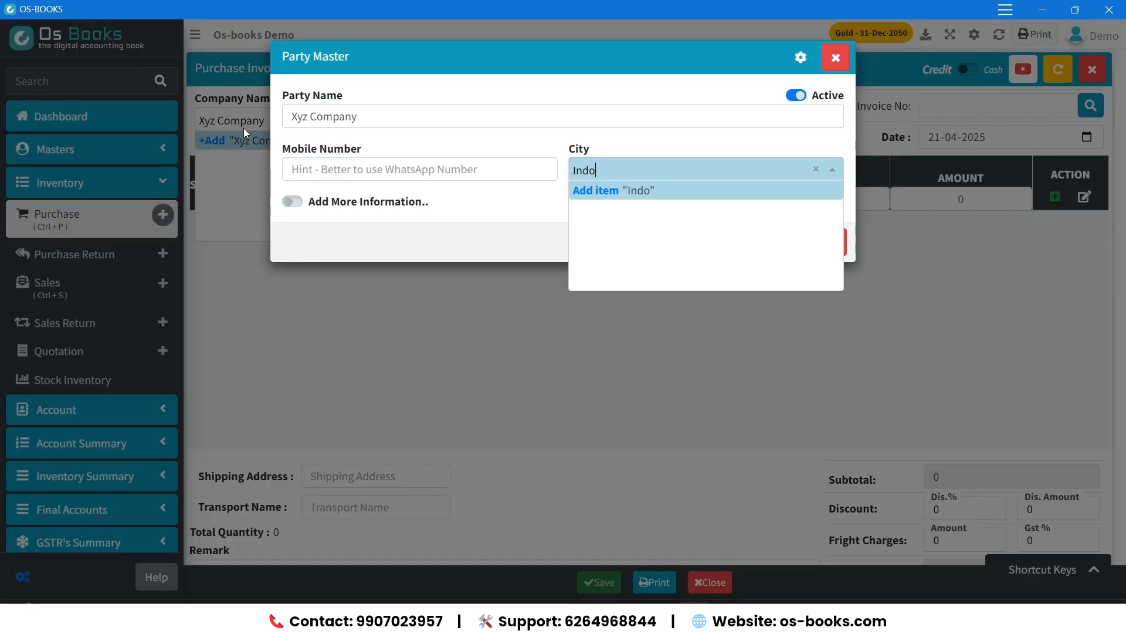
{"action": "key", "text": "Return"}
{"action": "left_click", "coordinate": [292, 201]}
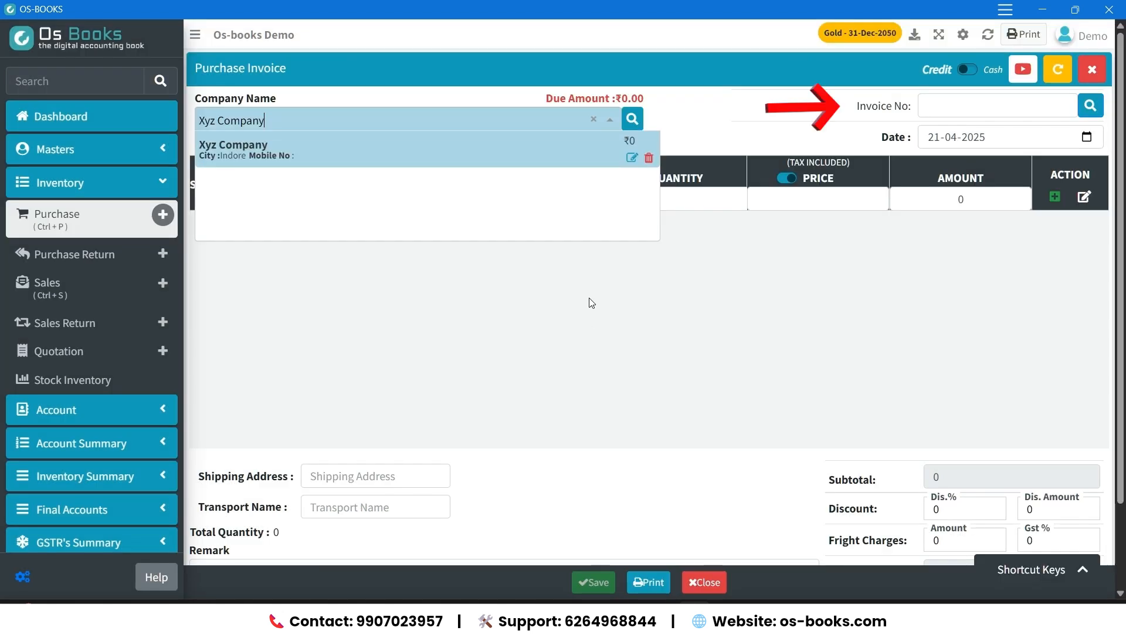
Select Xyz Company as the invoice's company, set the invoice number to 101 and accept the date.
{"action": "key", "text": "Return"}
{"action": "type", "text": "101"}
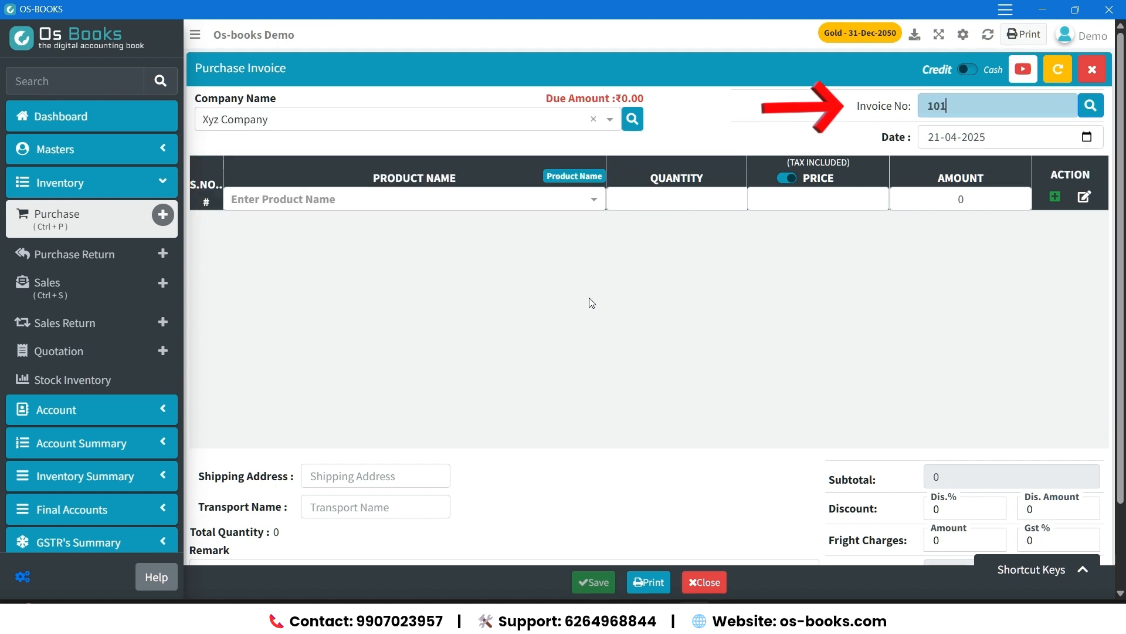
{"action": "key", "text": "Return"}
{"action": "key", "text": "Return"}
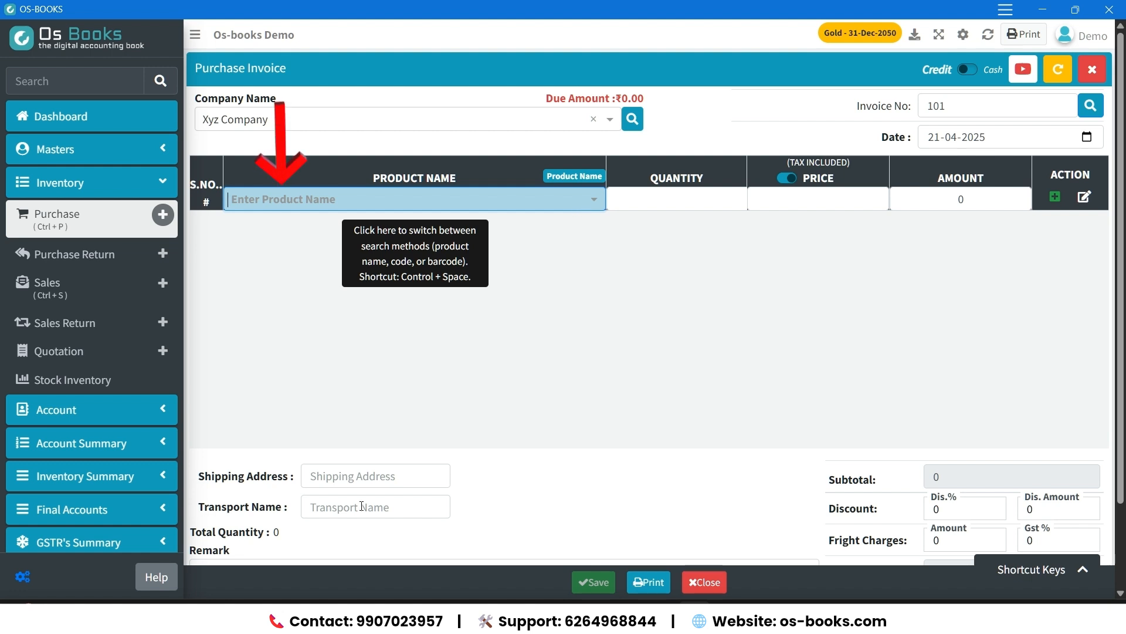
Start a new product named Toothpaste 100g from the invoice line and add Colgate as its brand.
{"action": "type", "text": "Toothpaste 100g"}
{"action": "key", "text": "Return"}
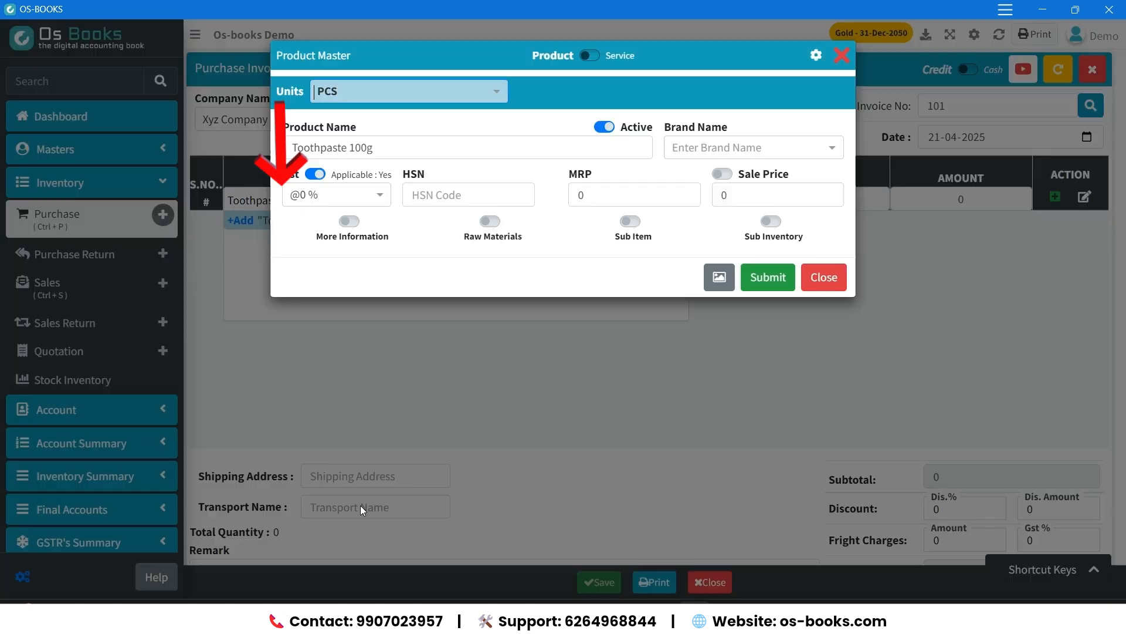
{"action": "type", "text": "Colgate"}
{"action": "key", "text": "Return"}
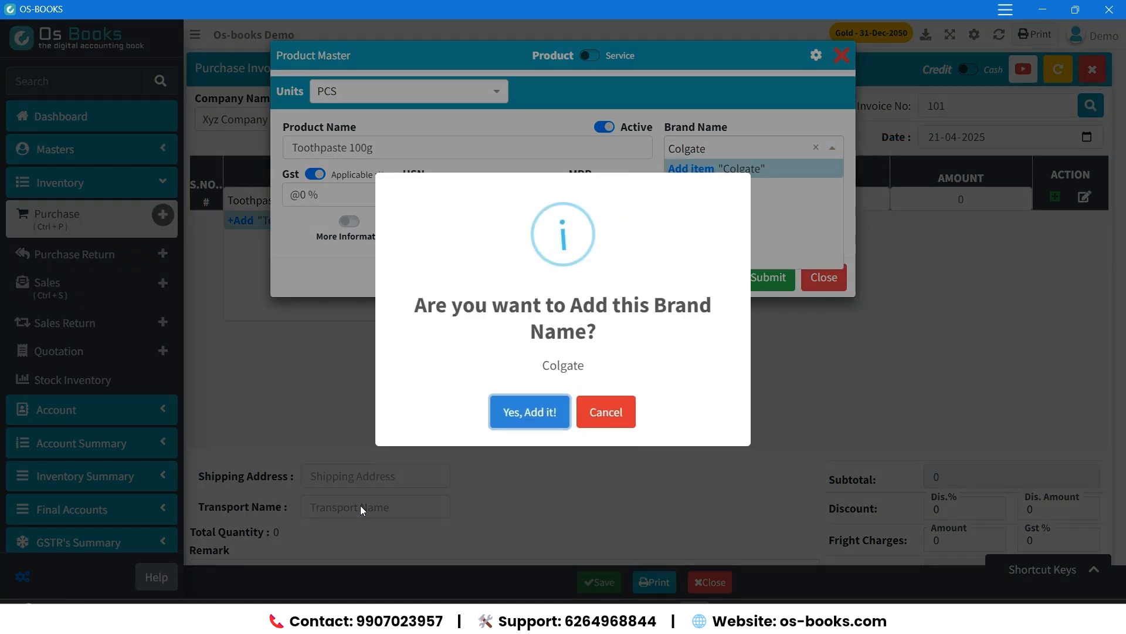
{"action": "key", "text": "Return"}
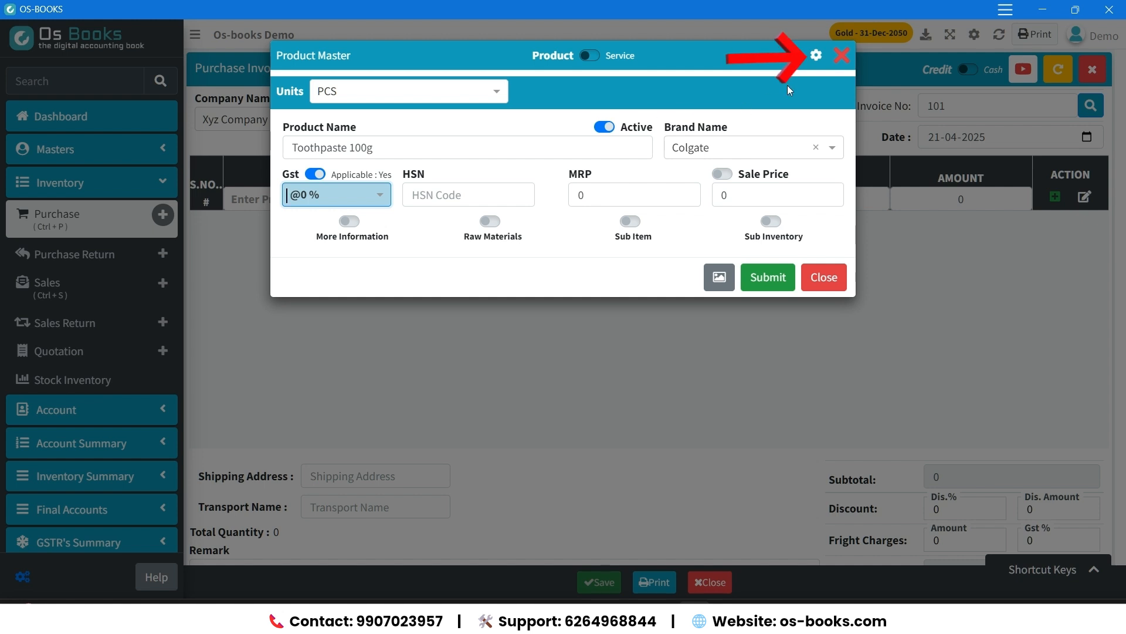
Turn off Hide Barcode in the product settings and save them.
{"action": "left_click", "coordinate": [816, 57]}
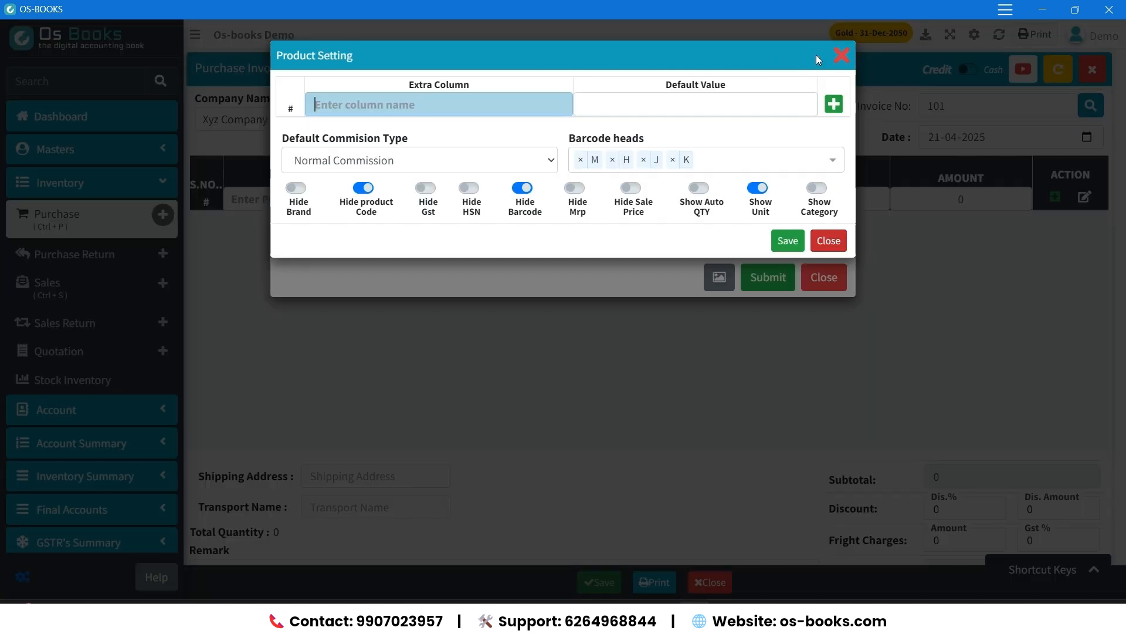
{"action": "left_click", "coordinate": [520, 188]}
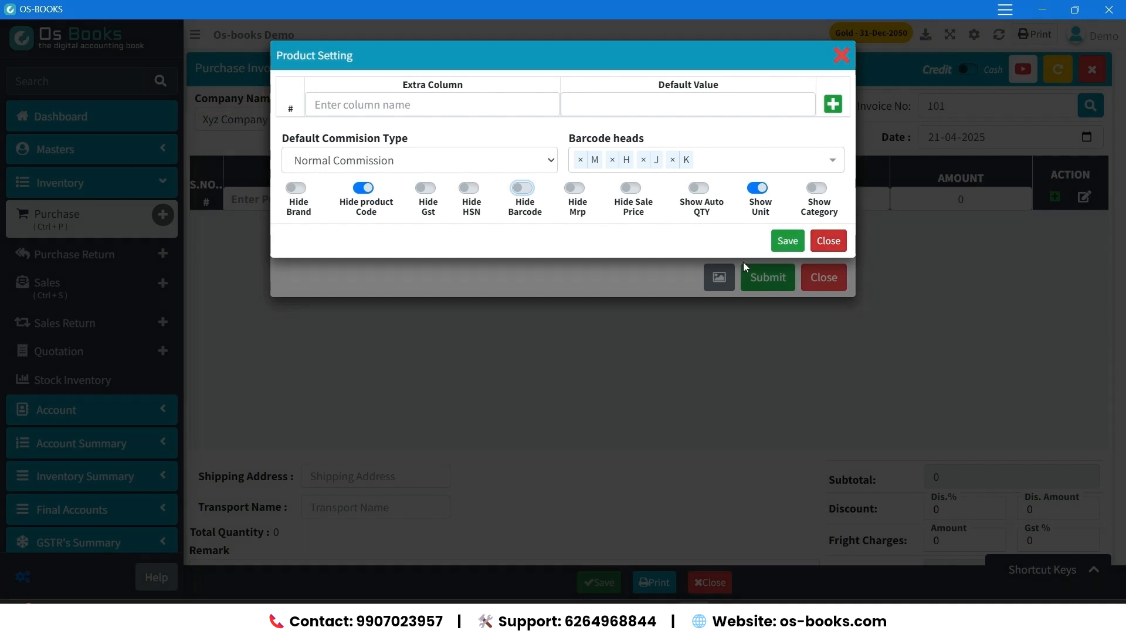
{"action": "left_click", "coordinate": [787, 242]}
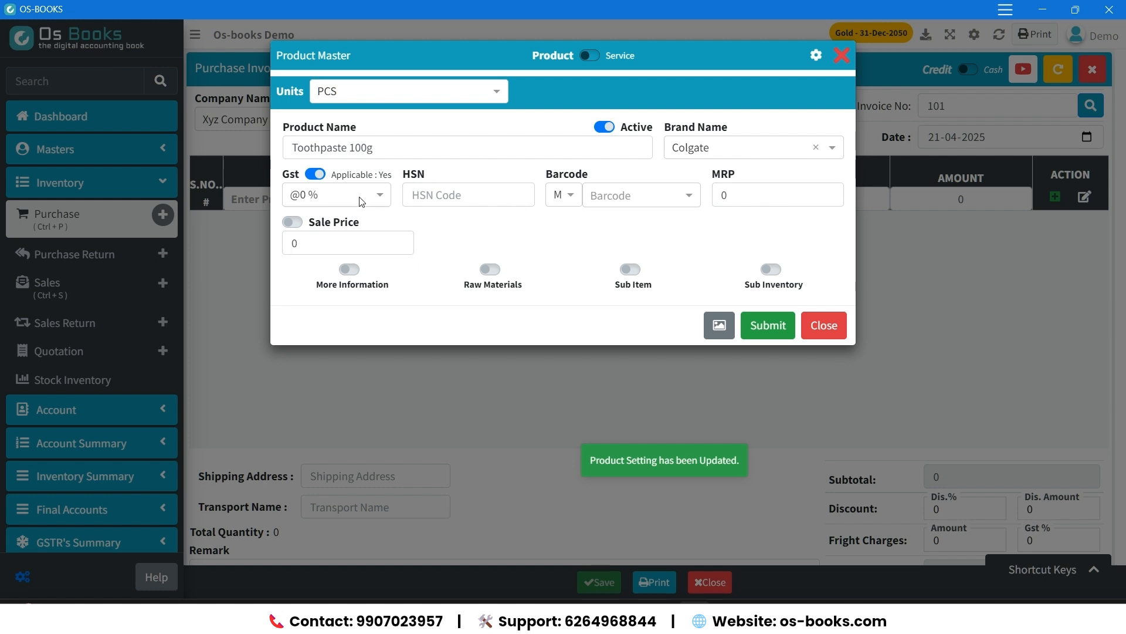
{"action": "left_click", "coordinate": [362, 200]}
{"action": "left_click", "coordinate": [339, 251]}
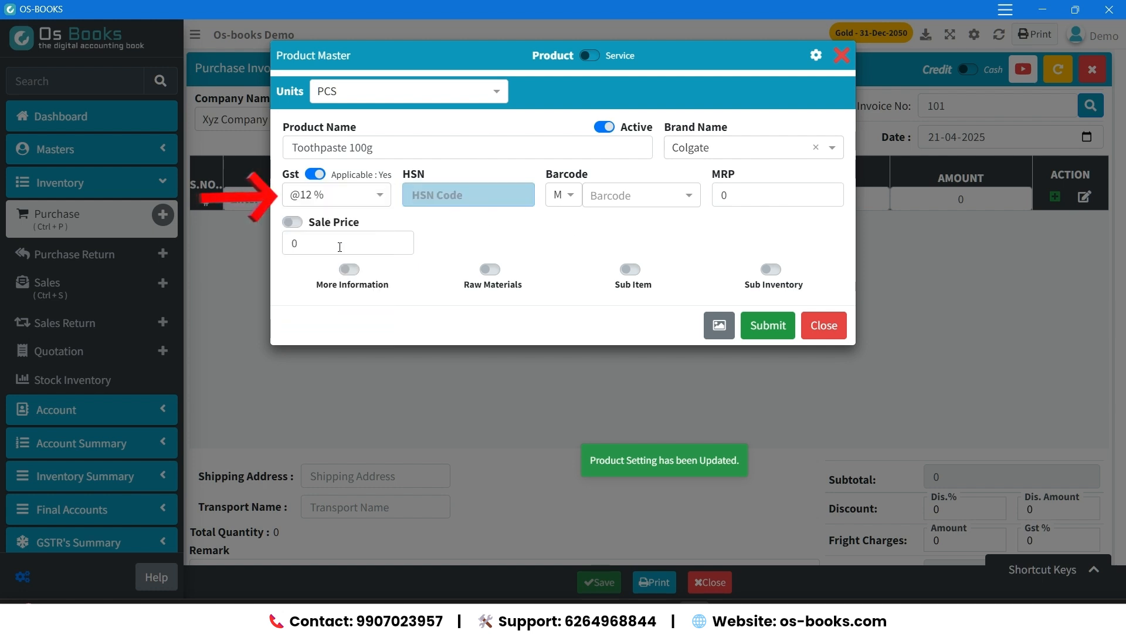
{"action": "type", "text": "4564654"}
{"action": "key", "text": "Tab"}
{"action": "key", "text": "Tab"}
{"action": "type", "text": "6001067066613"}
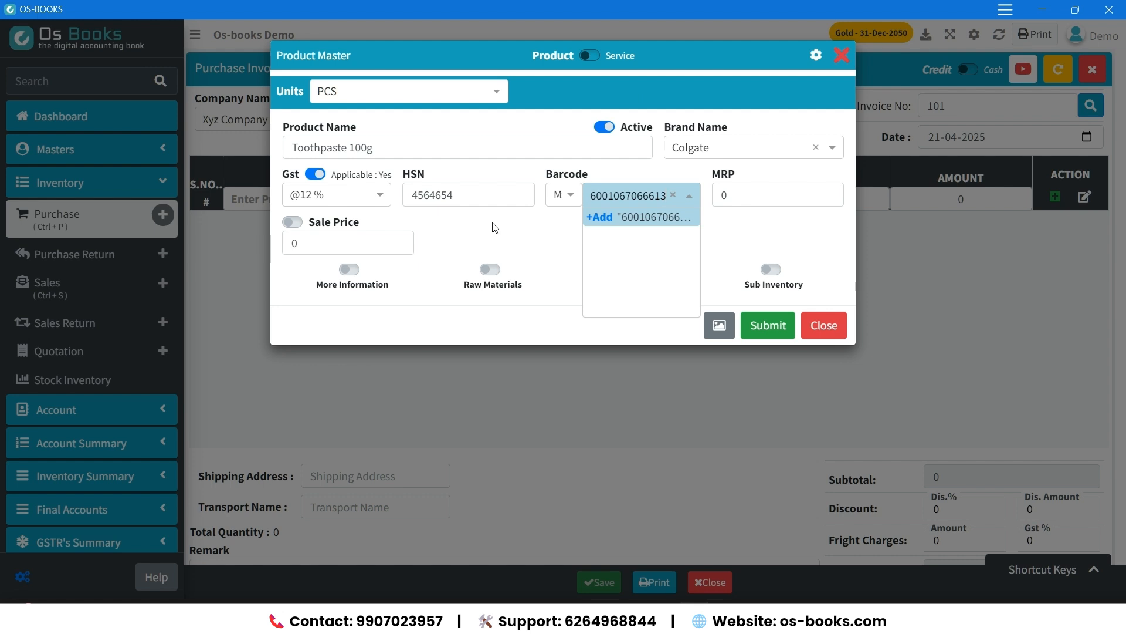
{"action": "key", "text": "Return"}
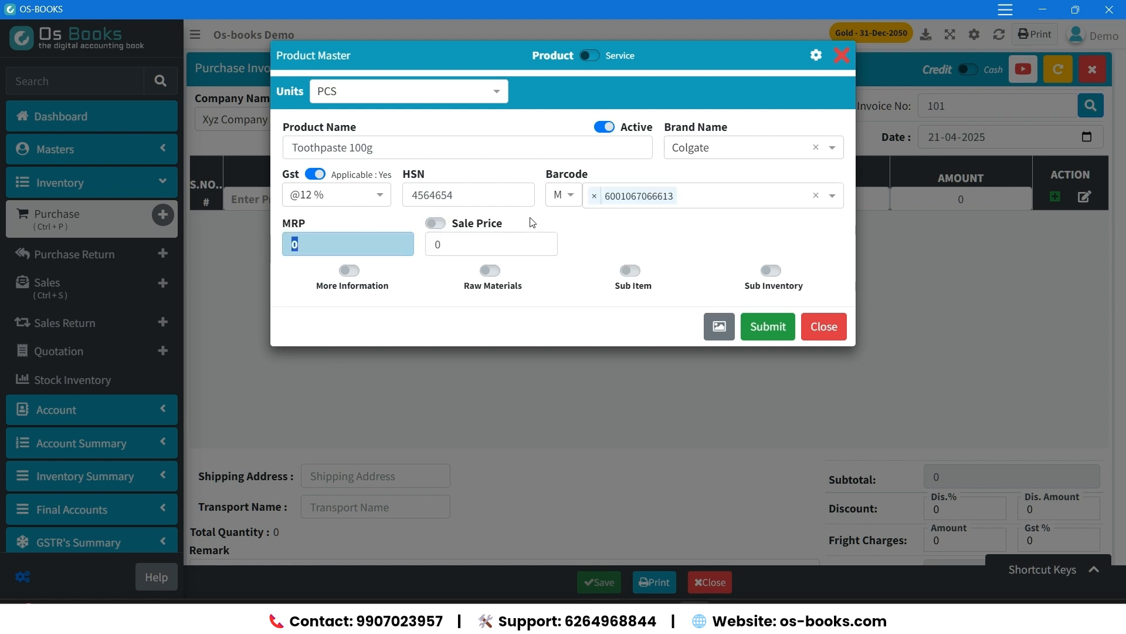
Set the toothpaste's MRP to 55 and sale price to 50, and submit the product.
{"action": "type", "text": "55"}
{"action": "key", "text": "Tab"}
{"action": "type", "text": "50"}
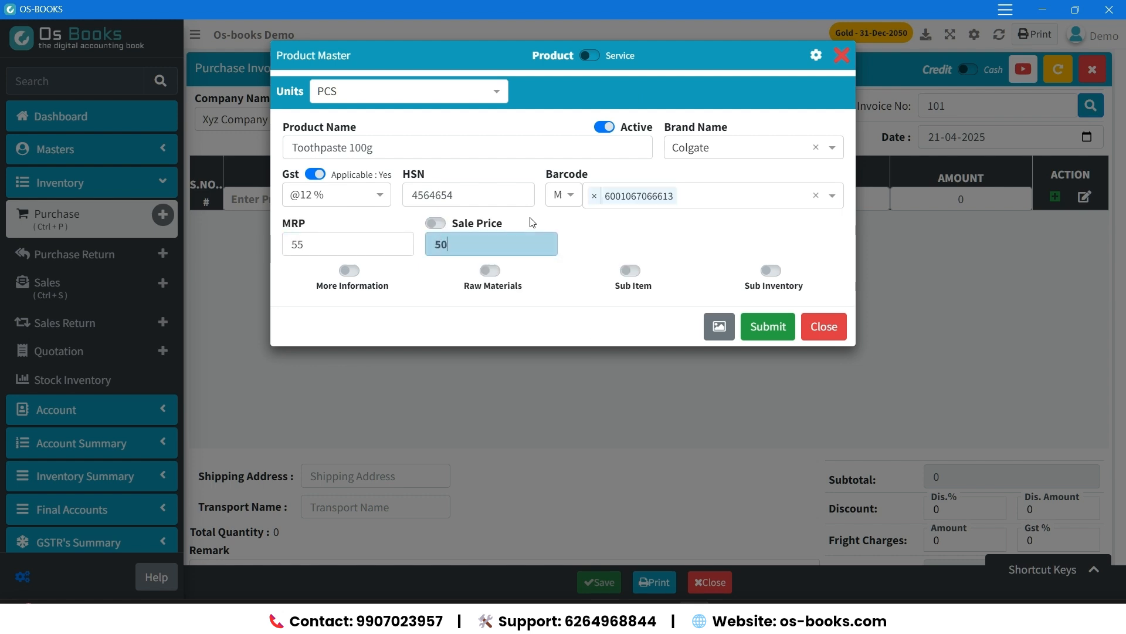
{"action": "key", "text": "Return"}
Add the toothpaste to the invoice with quantity 10 and price 45.
{"action": "type", "text": "10"}
{"action": "key", "text": "Return"}
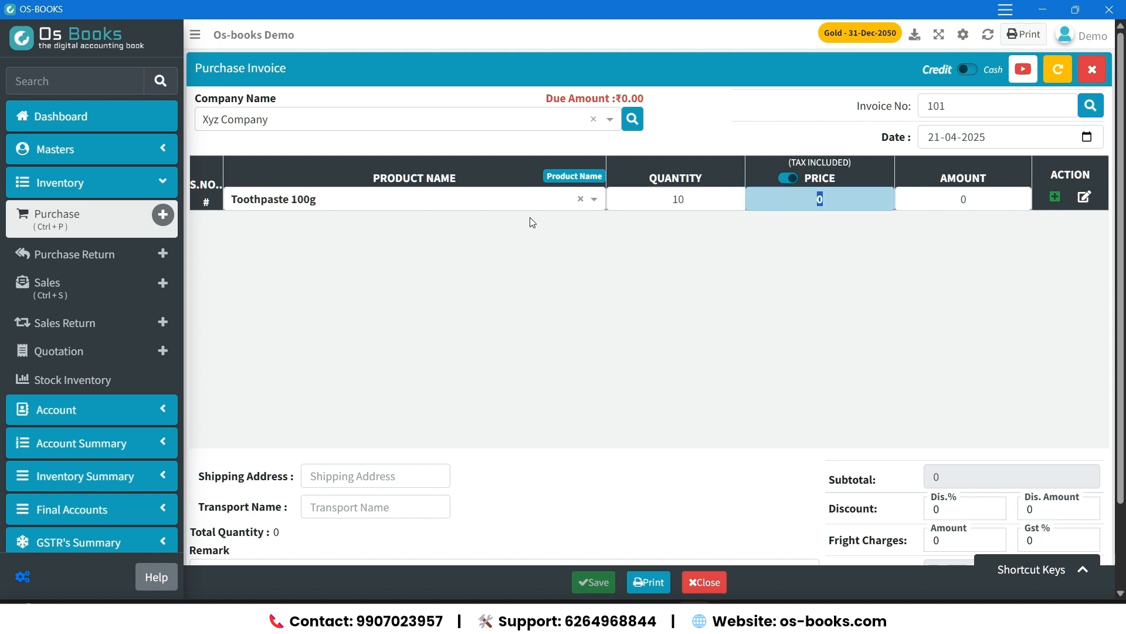
{"action": "type", "text": "45"}
{"action": "key", "text": "Return"}
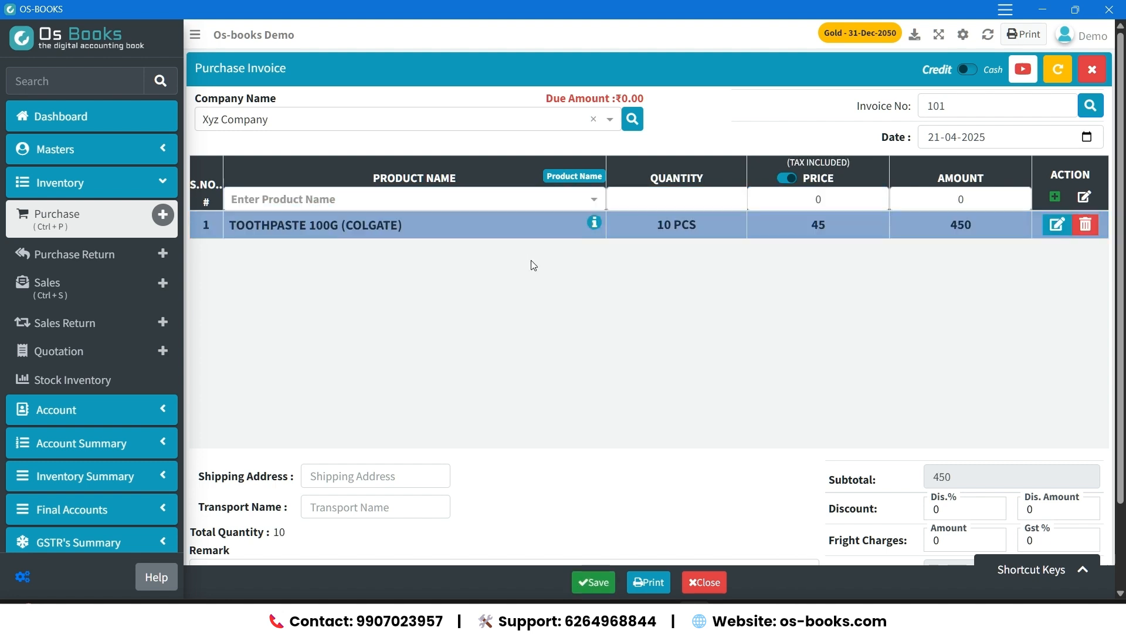
Enable Use Barcode in the invoice settings and save them.
{"action": "left_click", "coordinate": [547, 197]}
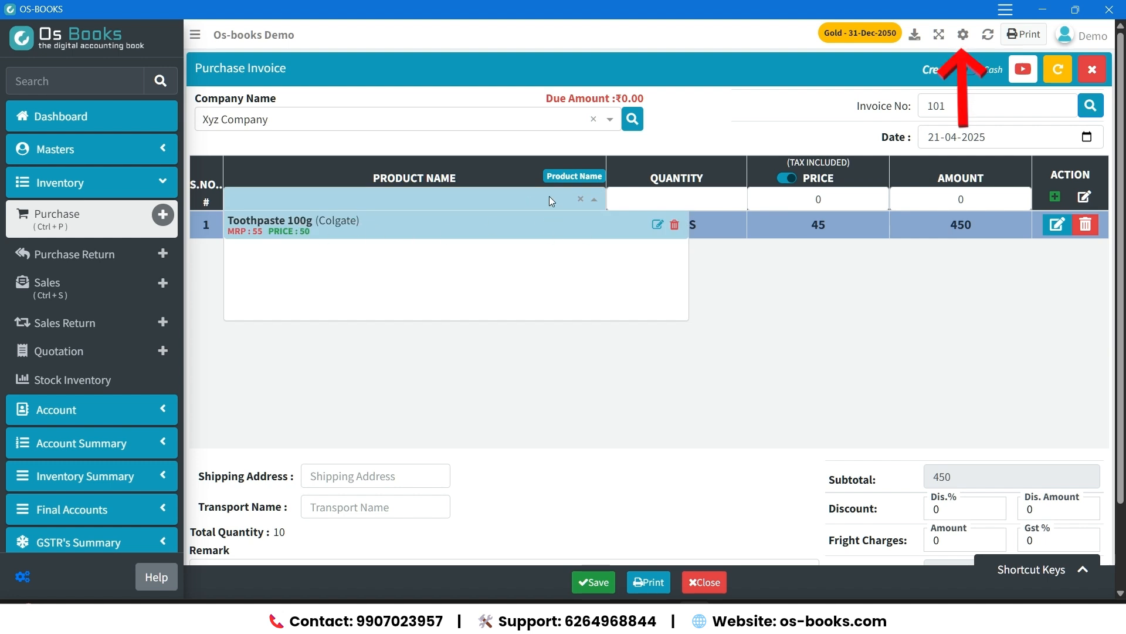
{"action": "left_click", "coordinate": [961, 36]}
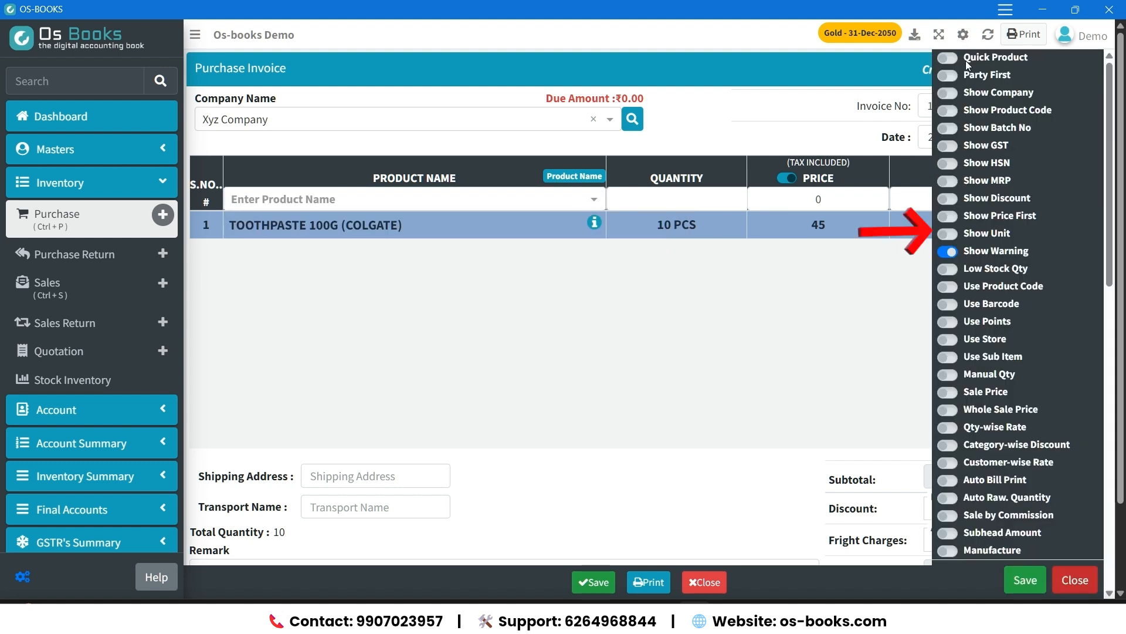
{"action": "scroll", "coordinate": [953, 293], "scroll_direction": "down", "scroll_amount": 1}
{"action": "left_click", "coordinate": [950, 233]}
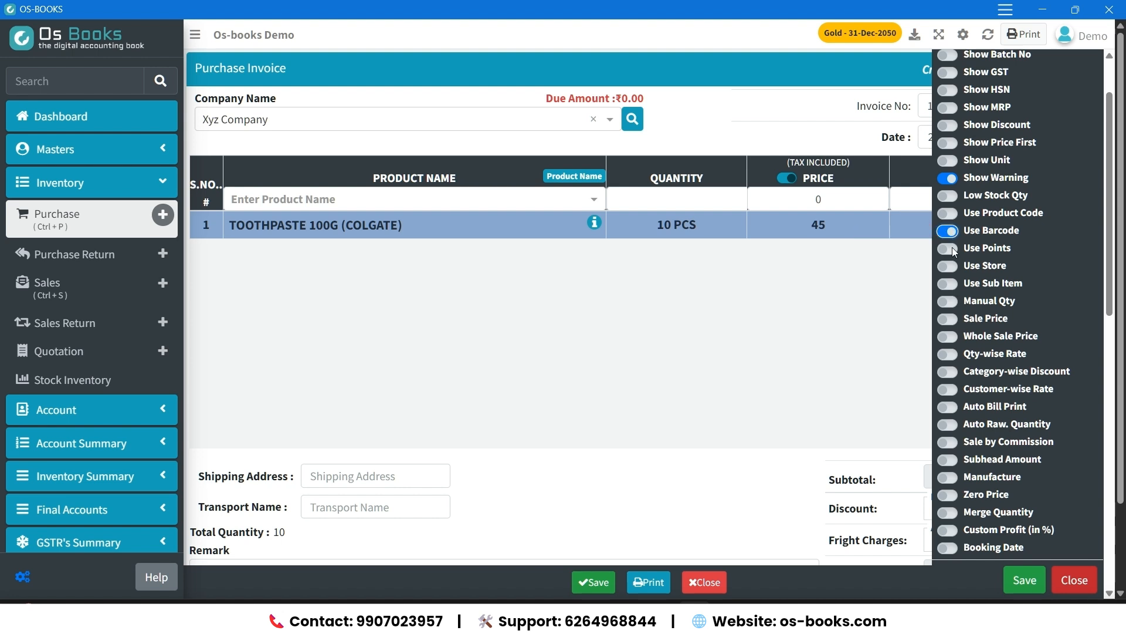
{"action": "left_click", "coordinate": [1025, 580]}
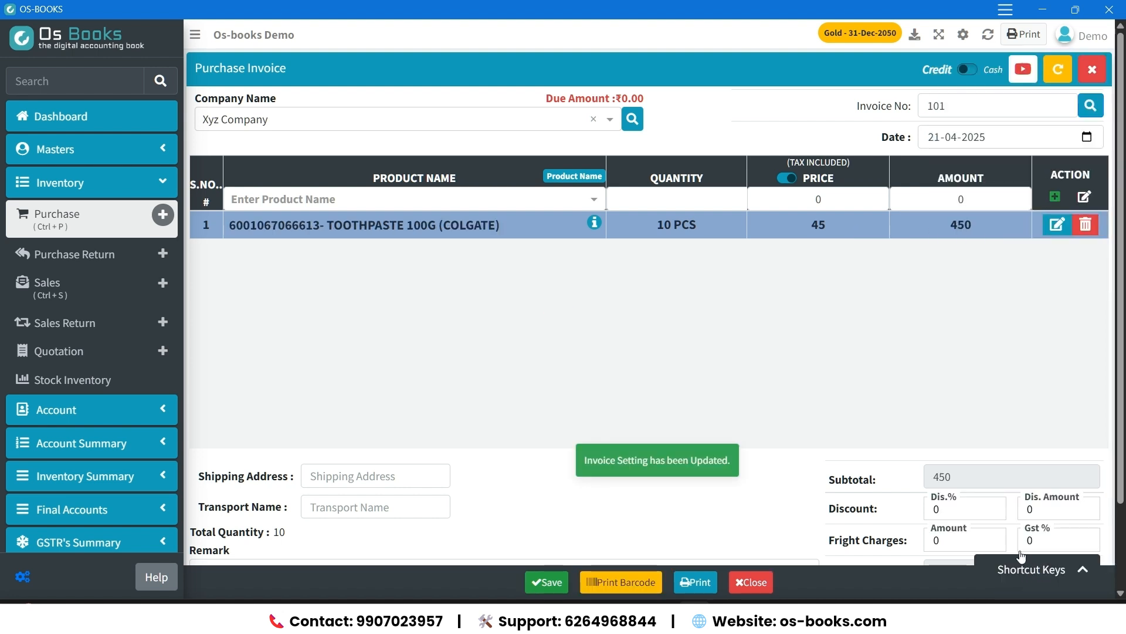
Start a new product named LED TV 32" Smart TV from the invoice line with the brand Samsung.
{"action": "left_click", "coordinate": [435, 199]}
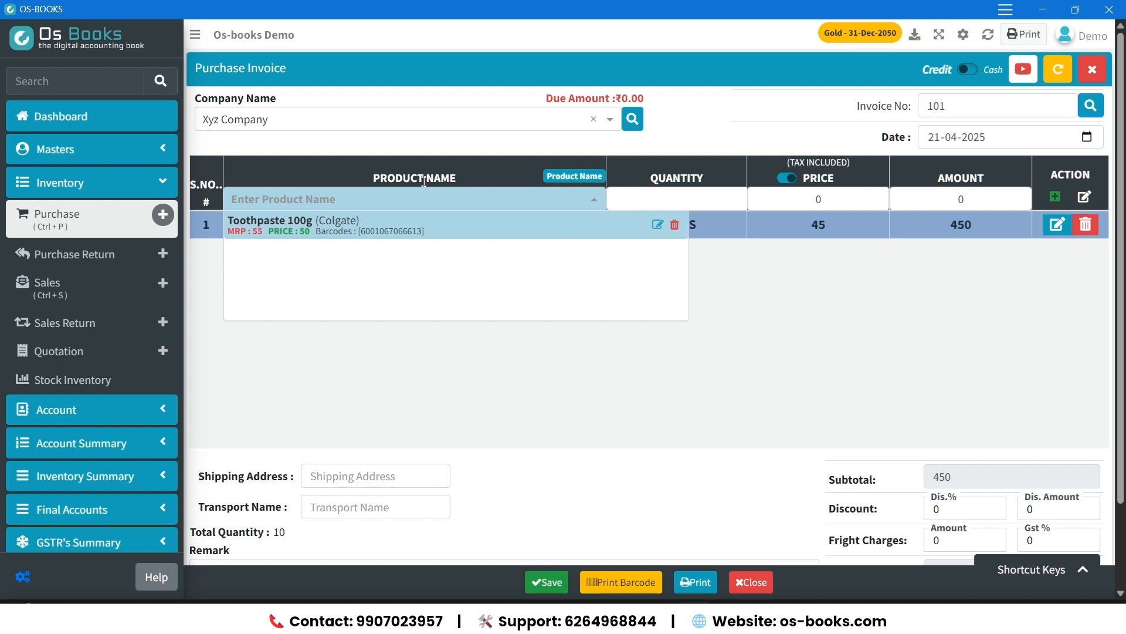
{"action": "type", "text": "LED TV 32\" Smart TV"}
{"action": "key", "text": "Return"}
{"action": "type", "text": "Samsung"}
{"action": "key", "text": "Return"}
Set the TV's GST to 18 %, HSN code to 5464654, MRP to 18500 and sale price to 17200, and submit the product.
{"action": "key", "text": "Down"}
{"action": "key", "text": "Down"}
{"action": "key", "text": "Return"}
{"action": "type", "text": "5464654"}
{"action": "key", "text": "Return"}
{"action": "key", "text": "Return"}
{"action": "key", "text": "Return"}
{"action": "type", "text": "20000"}
{"action": "key", "text": "Return"}
{"action": "type", "text": "17999"}
{"action": "key", "text": "Return"}
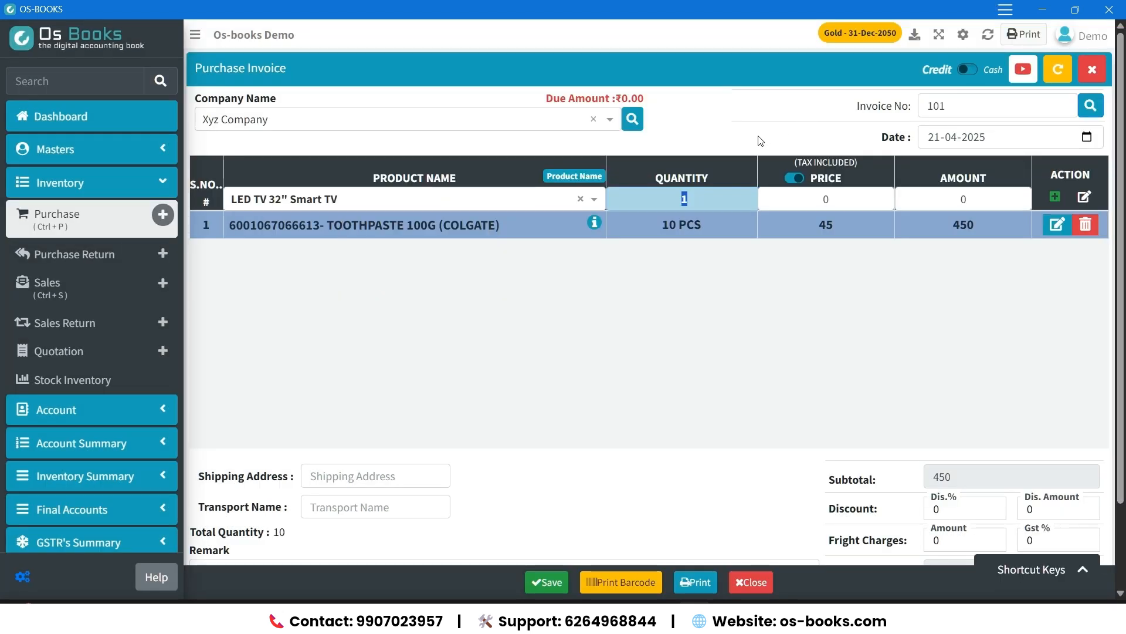
Edit the LED TV product to enable Sub Inventory with the head S No, and update it.
{"action": "left_click", "coordinate": [526, 203]}
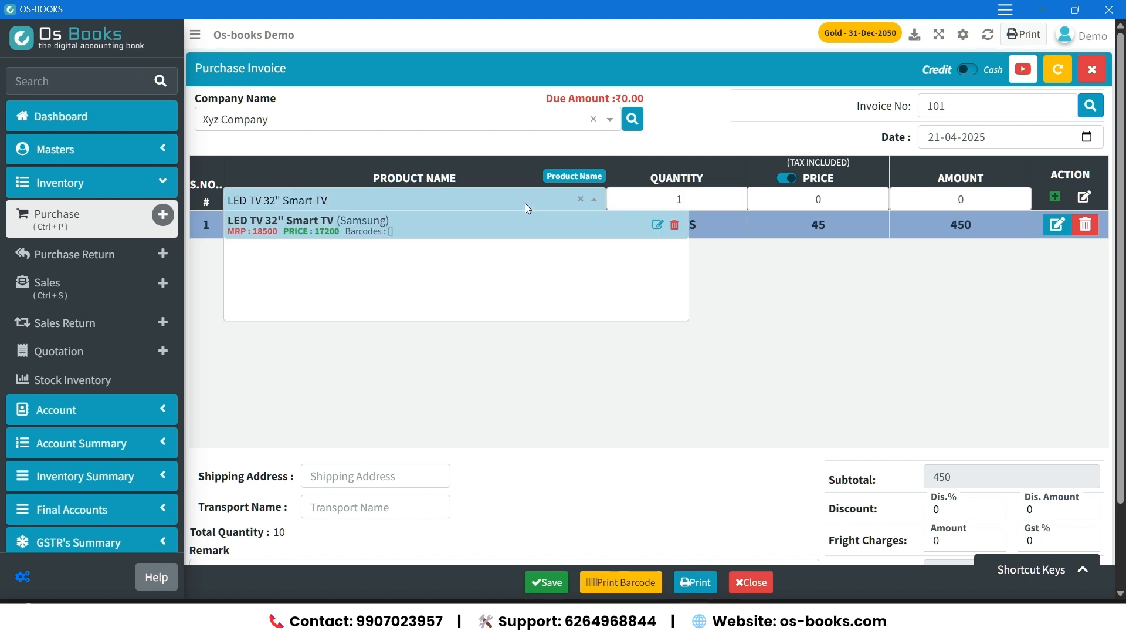
{"action": "left_click", "coordinate": [659, 225]}
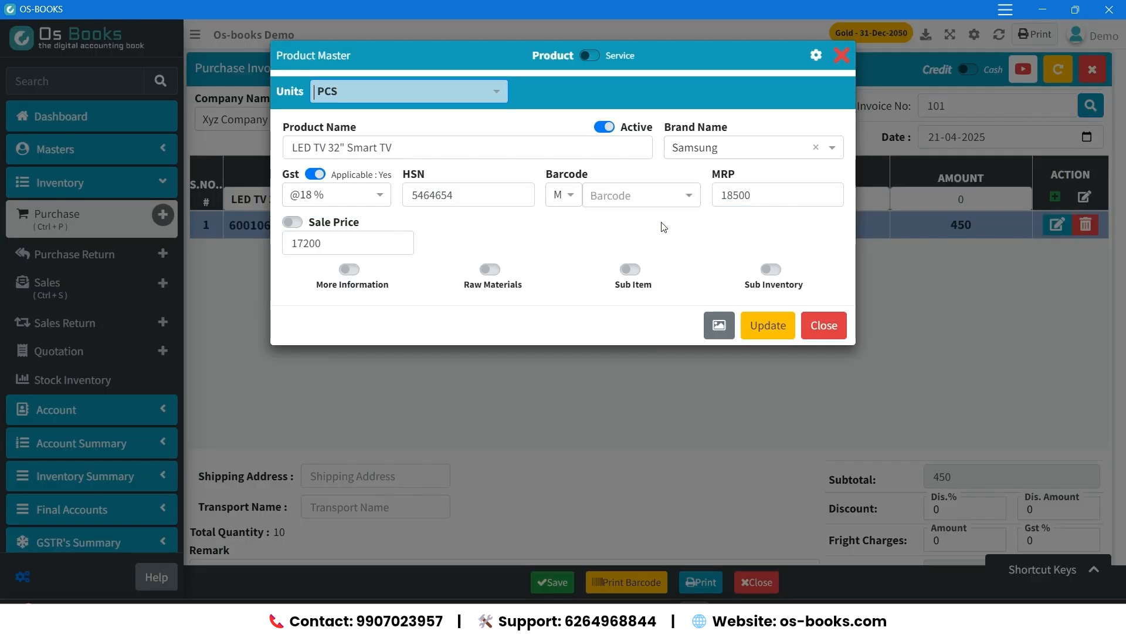
{"action": "left_click", "coordinate": [772, 271]}
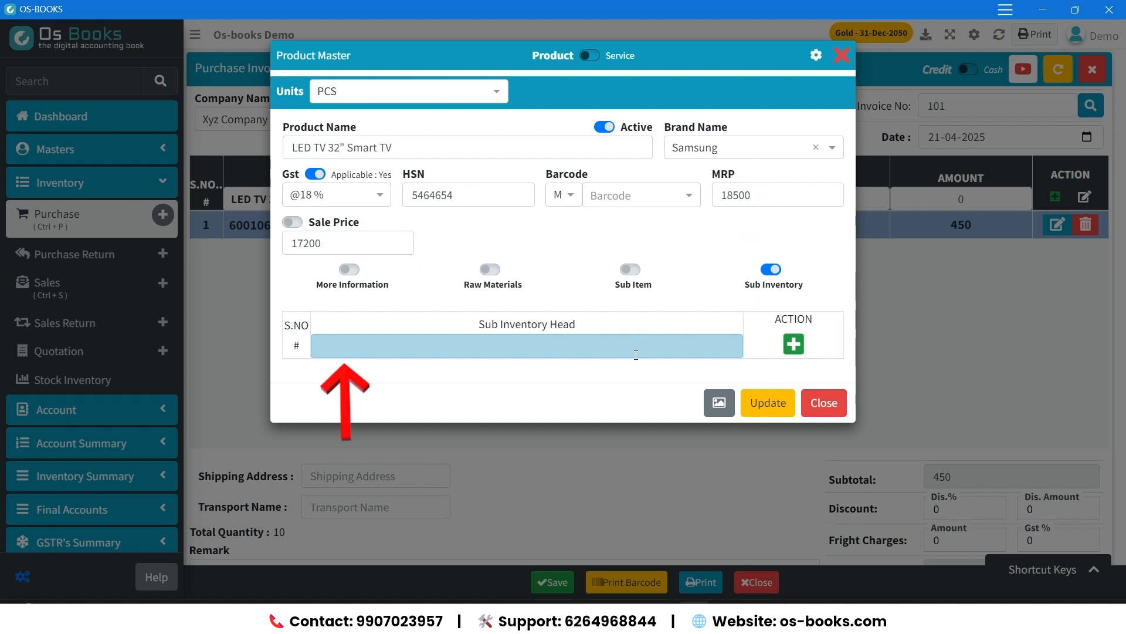
{"action": "type", "text": "S No"}
{"action": "key", "text": "Return"}
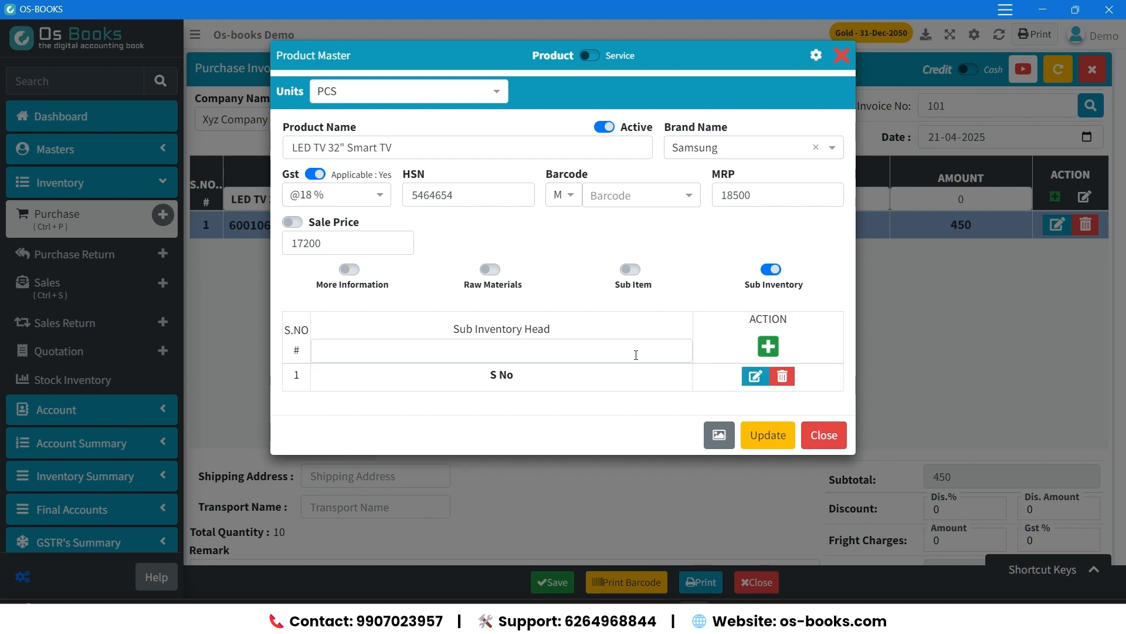
{"action": "left_click", "coordinate": [768, 430]}
Add the LED TV to the invoice with a price of 15800.
{"action": "left_click", "coordinate": [552, 233]}
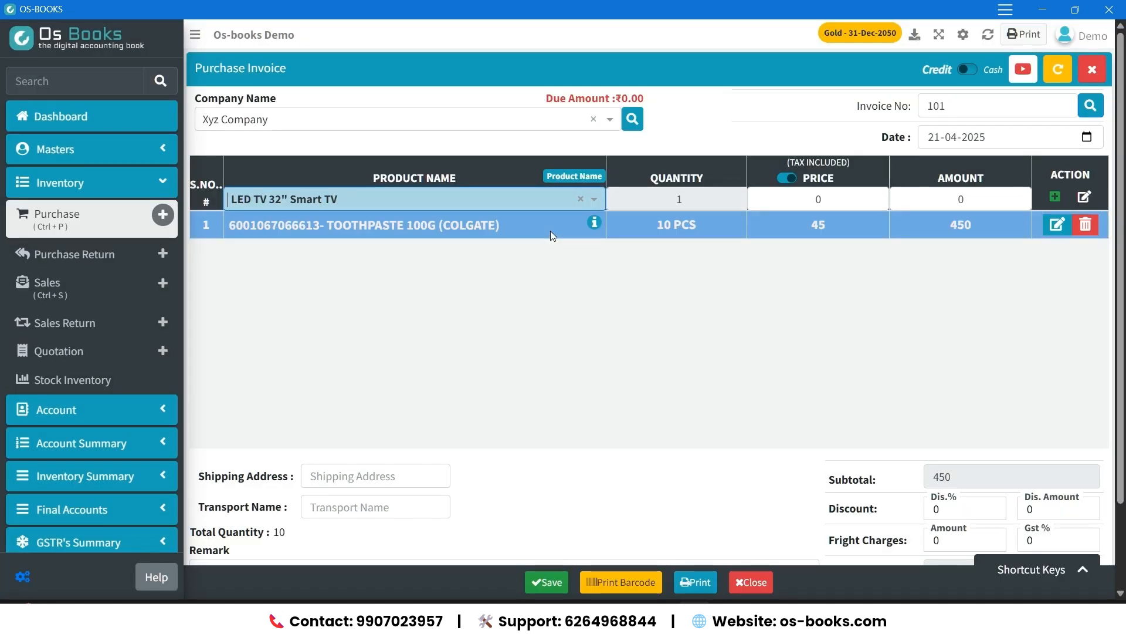
{"action": "key", "text": "Return"}
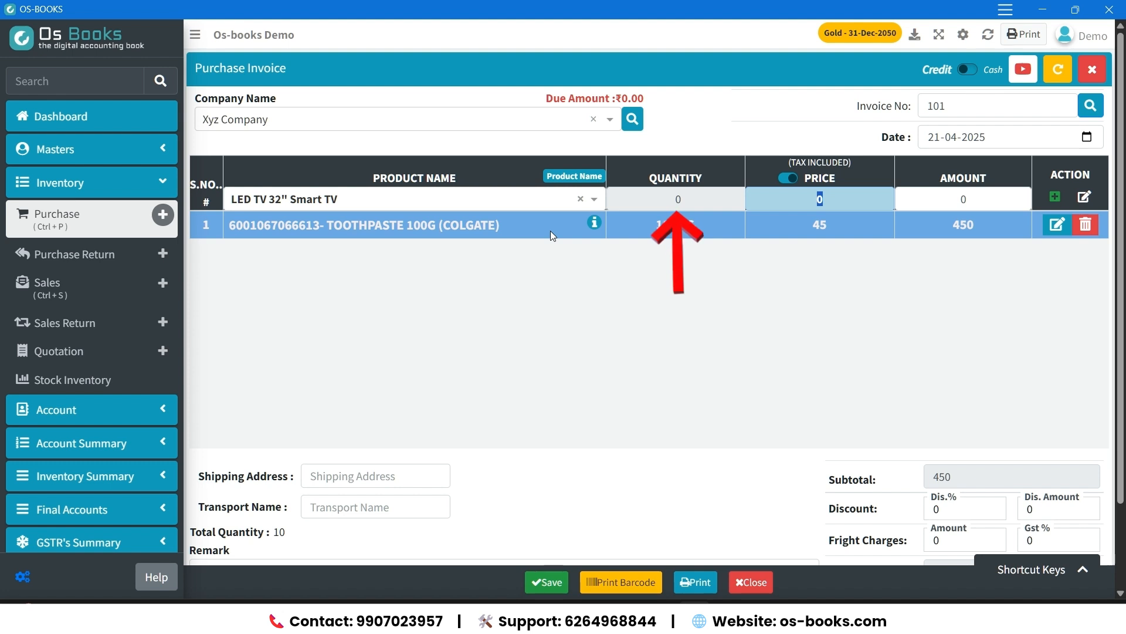
{"action": "type", "text": "1580"}
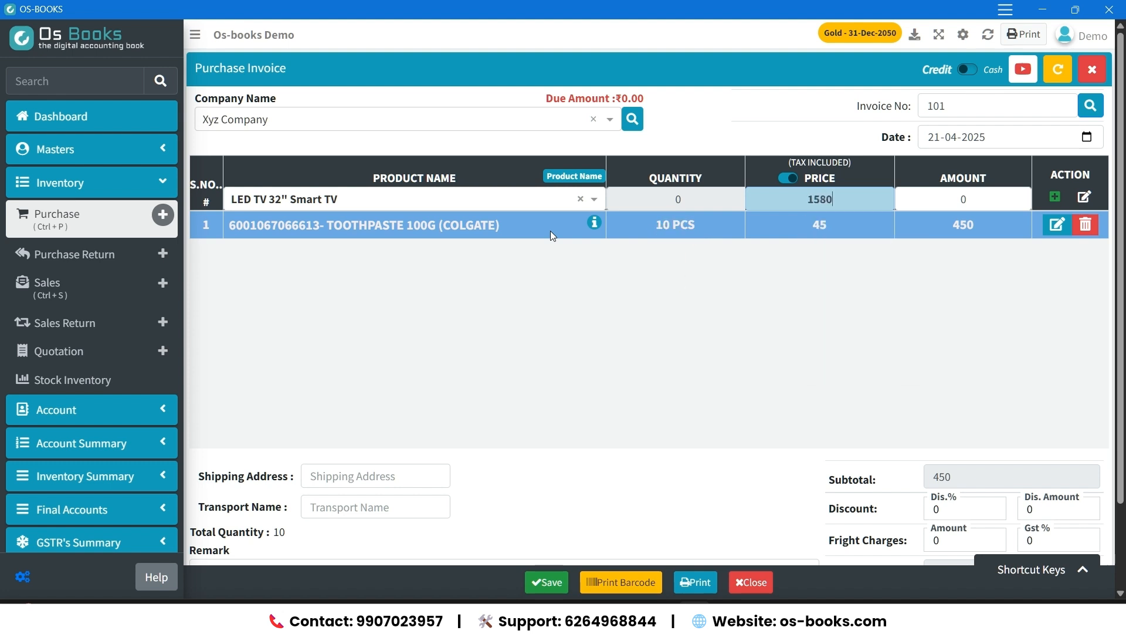
{"action": "key", "text": "Return"}
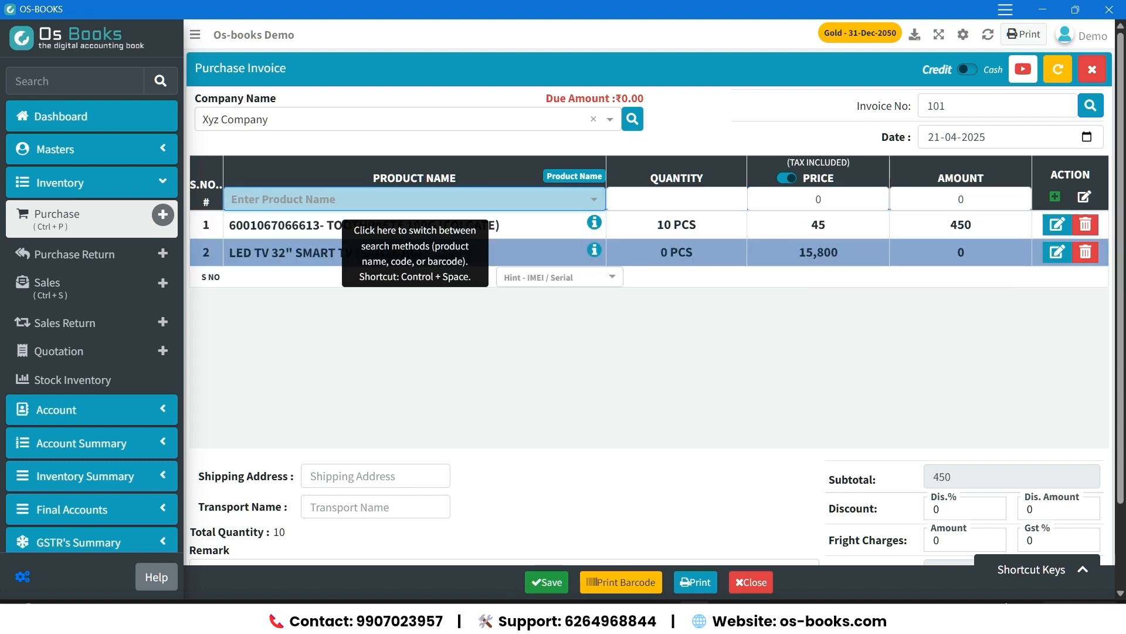
{"action": "left_click", "coordinate": [545, 276]}
{"action": "type", "text": "4515456456"}
{"action": "key", "text": "Return"}
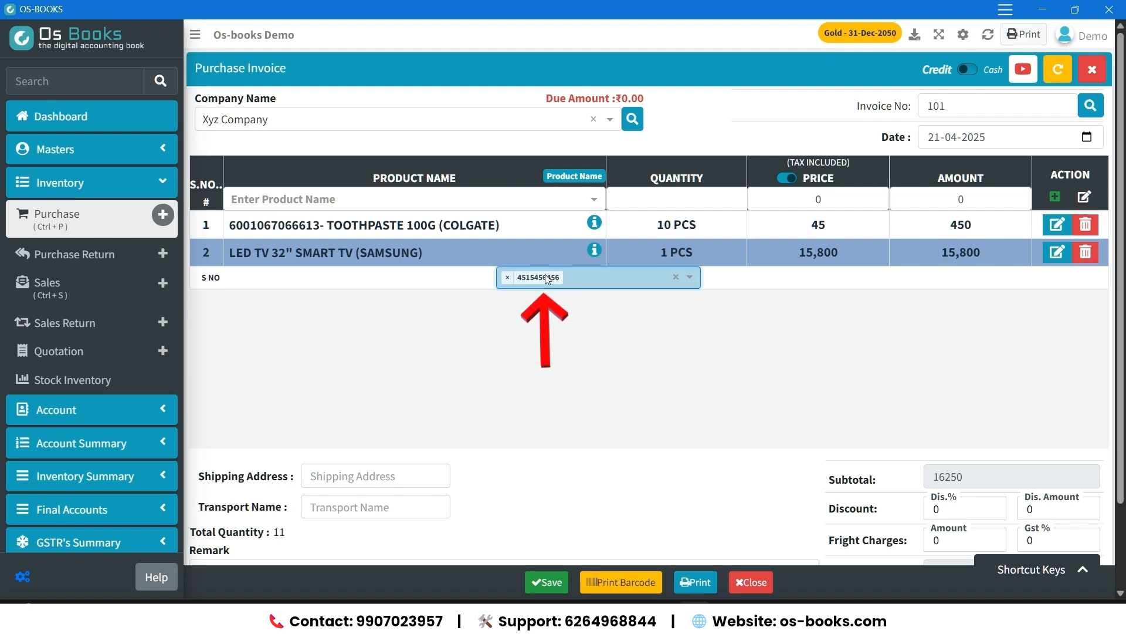
{"action": "type", "text": "654564564564"}
{"action": "key", "text": "Return"}
{"action": "type", "text": "4654564654"}
{"action": "key", "text": "Return"}
{"action": "type", "text": "415415645"}
{"action": "key", "text": "Return"}
{"action": "type", "text": "65465454654"}
{"action": "key", "text": "Return"}
{"action": "type", "text": "6546546"}
{"action": "key", "text": "Return"}
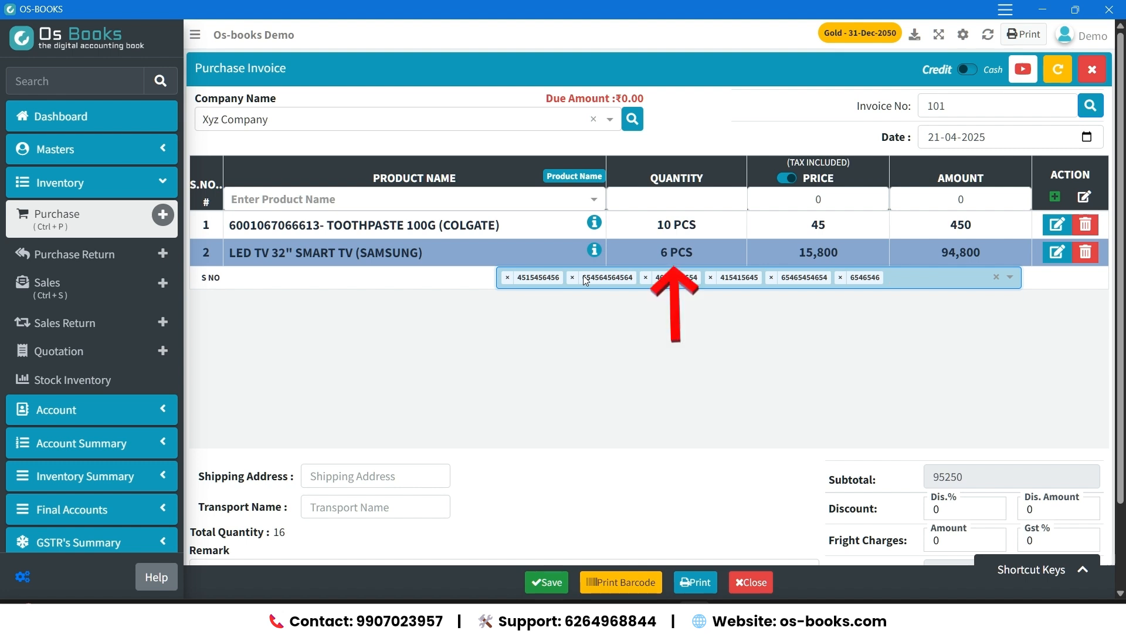
Create the product Redmi Note 13 5G 6/128 with GST 18 %, HSN code 46544, MRP 16999 and sale price 15999.
{"action": "left_click", "coordinate": [455, 199]}
{"action": "type", "text": "Redmi Note 13 5G 6/128"}
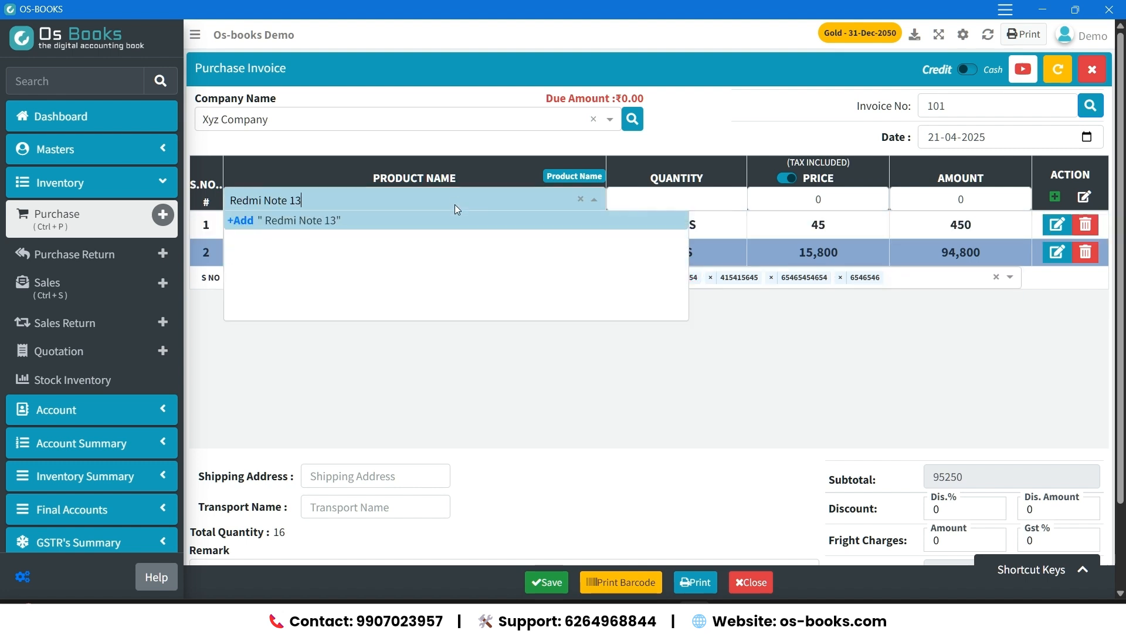
{"action": "key", "text": "Return"}
{"action": "key", "text": "Return"}
{"action": "type", "text": "18"}
{"action": "key", "text": "Return"}
{"action": "type", "text": "46544"}
{"action": "key", "text": "Return"}
{"action": "left_click", "coordinate": [771, 190]}
{"action": "type", "text": "16999"}
{"action": "key", "text": "Return"}
{"action": "type", "text": "15999"}
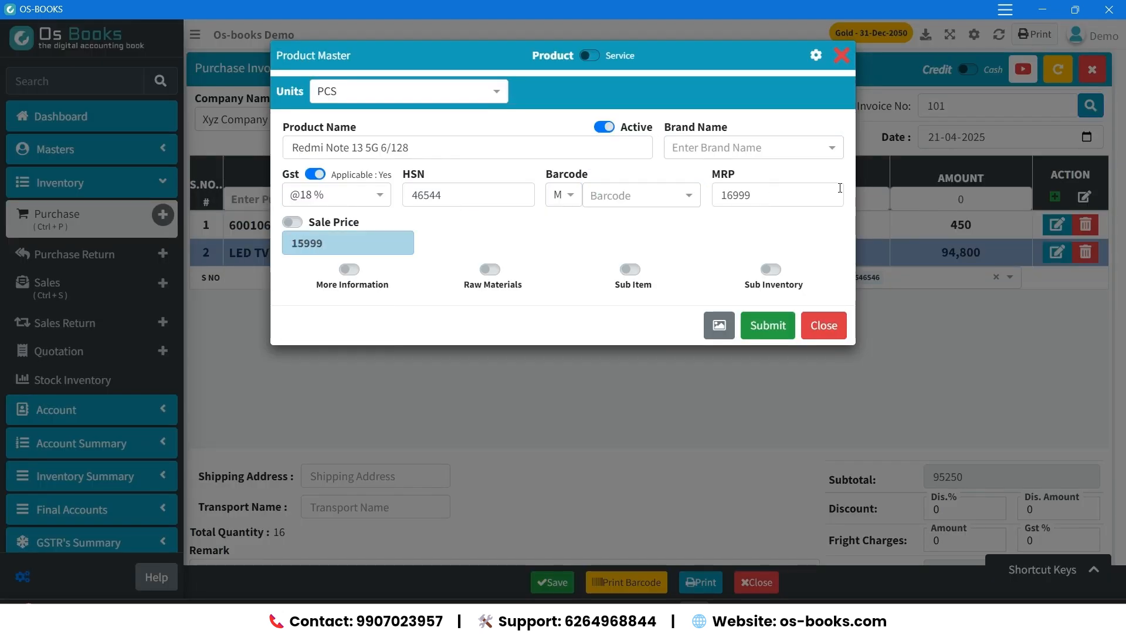
Enable Sub Inventory for the Redmi phone with the head IMEI, and submit the product.
{"action": "left_click", "coordinate": [771, 269]}
{"action": "left_click", "coordinate": [630, 347]}
{"action": "type", "text": "IMEI"}
{"action": "left_click", "coordinate": [768, 402]}
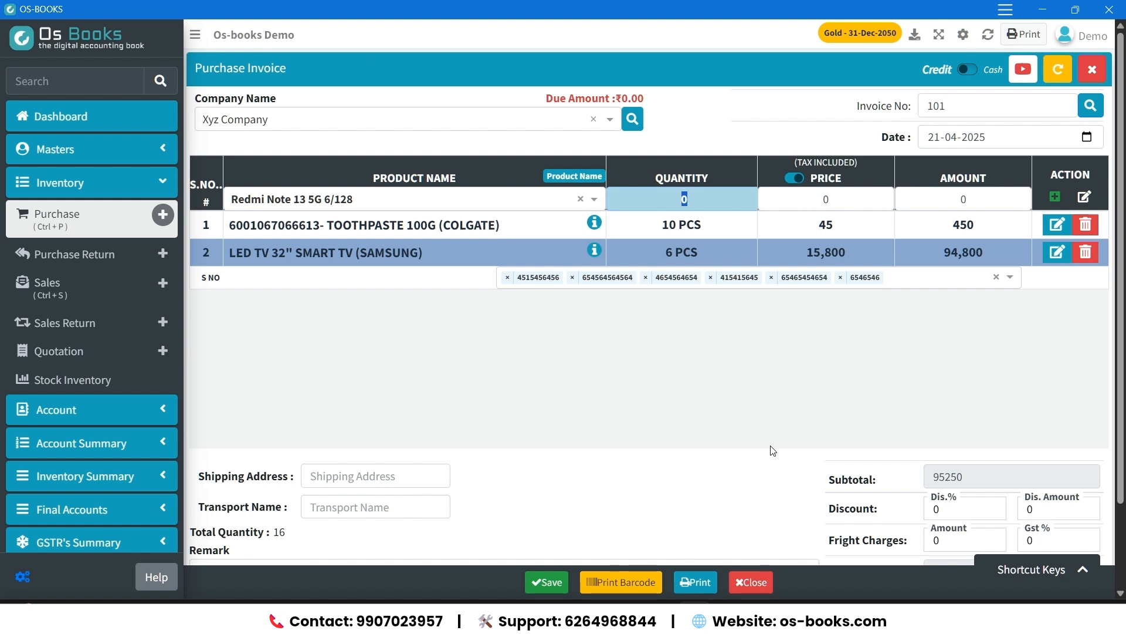
{"action": "key", "text": "Return"}
{"action": "key", "text": "Return"}
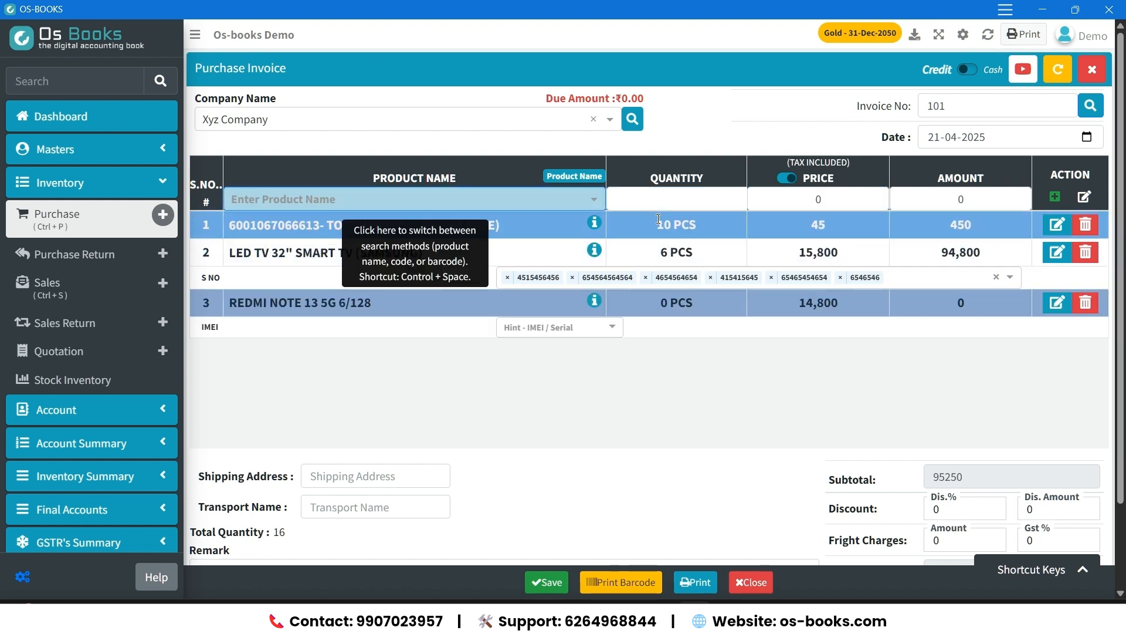
{"action": "left_click", "coordinate": [567, 326]}
{"action": "type", "text": "45646545465"}
{"action": "key", "text": "Return"}
{"action": "type", "text": "5465465464"}
{"action": "key", "text": "Return"}
{"action": "type", "text": "545646545646"}
{"action": "key", "text": "Return"}
{"action": "type", "text": "654564654 6546546546 65465465489"}
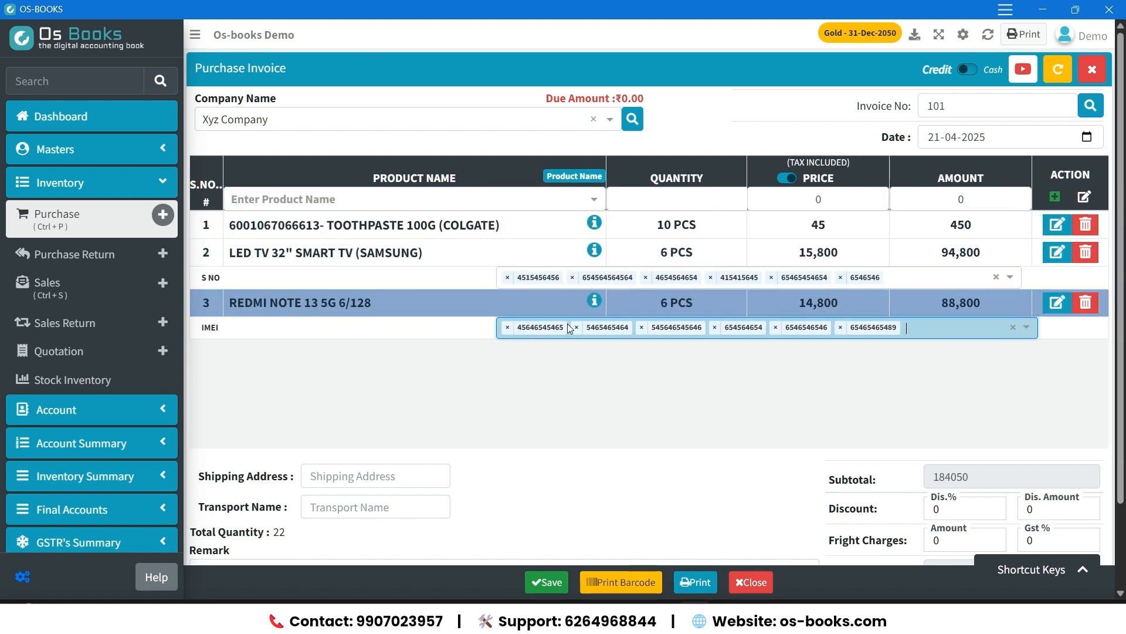
Start a new product T-shirt Black L with the brand Jockey and GST 18 %.
{"action": "left_click", "coordinate": [480, 199]}
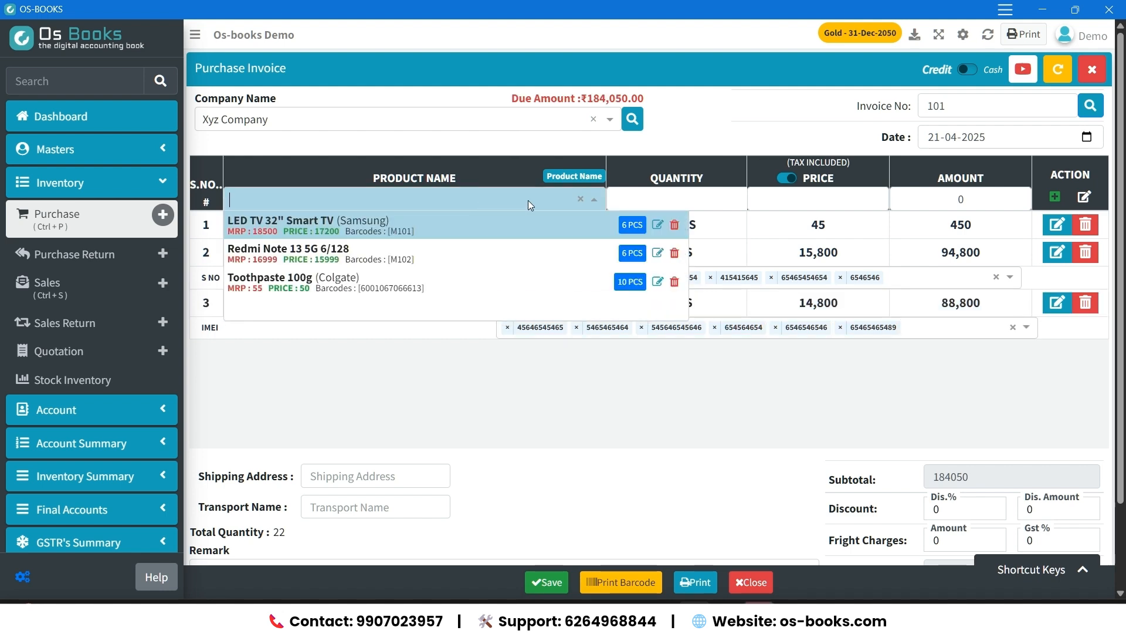
{"action": "type", "text": "T-"}
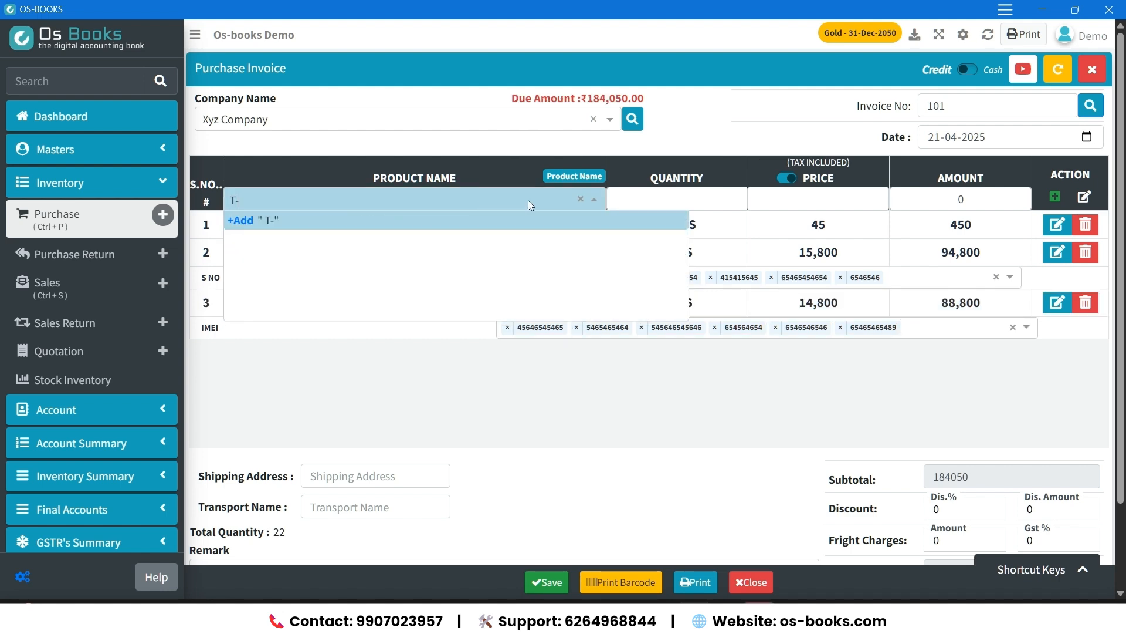
{"action": "type", "text": "shirt Black L"}
{"action": "key", "text": "Return"}
{"action": "type", "text": "Jockey"}
{"action": "key", "text": "Return"}
{"action": "type", "text": "18"}
{"action": "key", "text": "Return"}
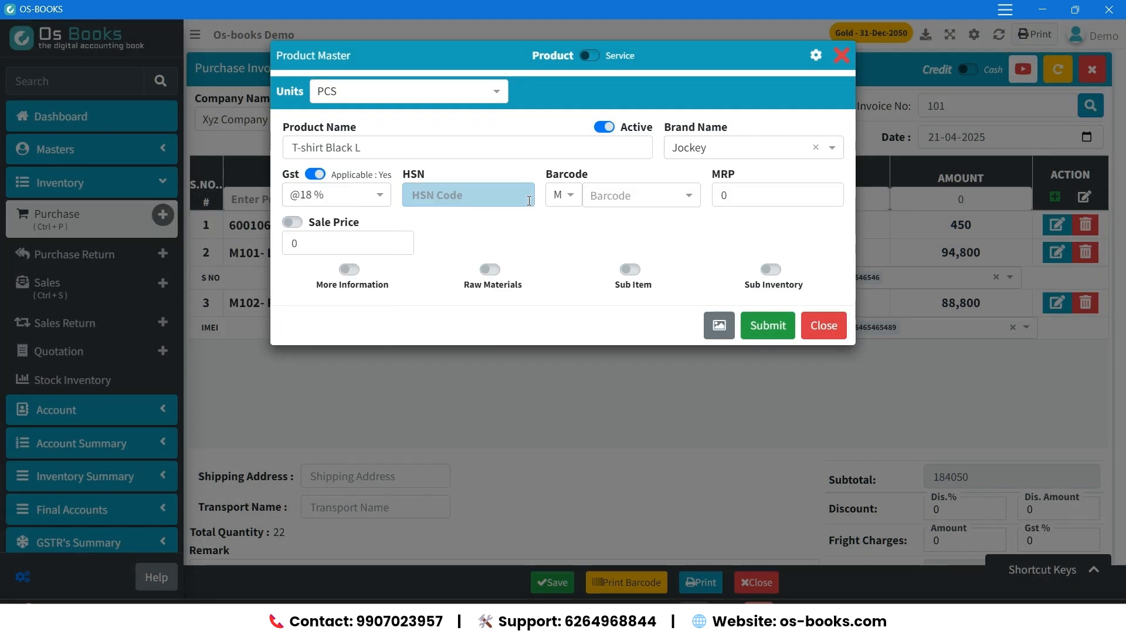
Set the T-shirt's HSN to 455, MRP to 399 and sale price to 350, and add 104 PCS to the invoice at 300.
{"action": "type", "text": "455"}
{"action": "key", "text": "Return"}
{"action": "key", "text": "Return"}
{"action": "type", "text": "39"}
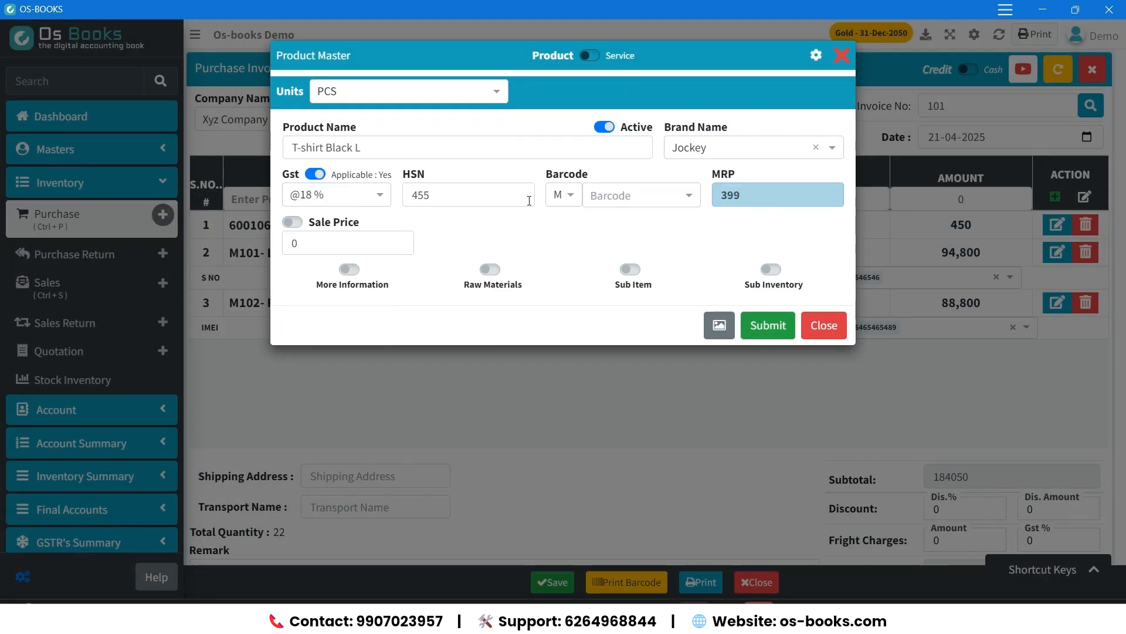
{"action": "type", "text": "9"}
{"action": "key", "text": "Return"}
{"action": "type", "text": "350"}
{"action": "key", "text": "Return"}
{"action": "type", "text": "104 300 "}
Create the product Brake Shoe Honda Cb Sine with GST 18 % and a sale price of 200.
{"action": "type", "text": "Bra"}
{"action": "type", "text": "ke Shoe Honda Cb Sine"}
{"action": "key", "text": "Return"}
{"action": "key", "text": "Return"}
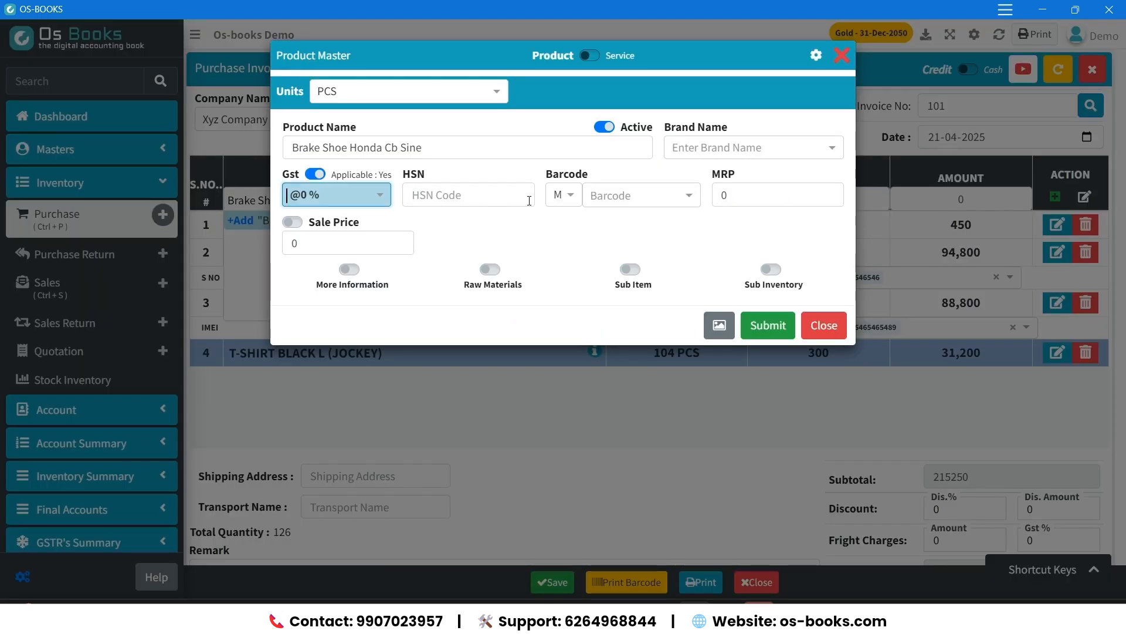
{"action": "key", "text": "Return"}
{"action": "key", "text": "Return"}
{"action": "key", "text": "Return"}
{"action": "key", "text": "Return"}
{"action": "type", "text": "200"}
{"action": "key", "text": "Return"}
Add 10 PCS of the brake shoe to the invoice at a price of 150.
{"action": "type", "text": "10"}
{"action": "key", "text": "Return"}
{"action": "type", "text": "150"}
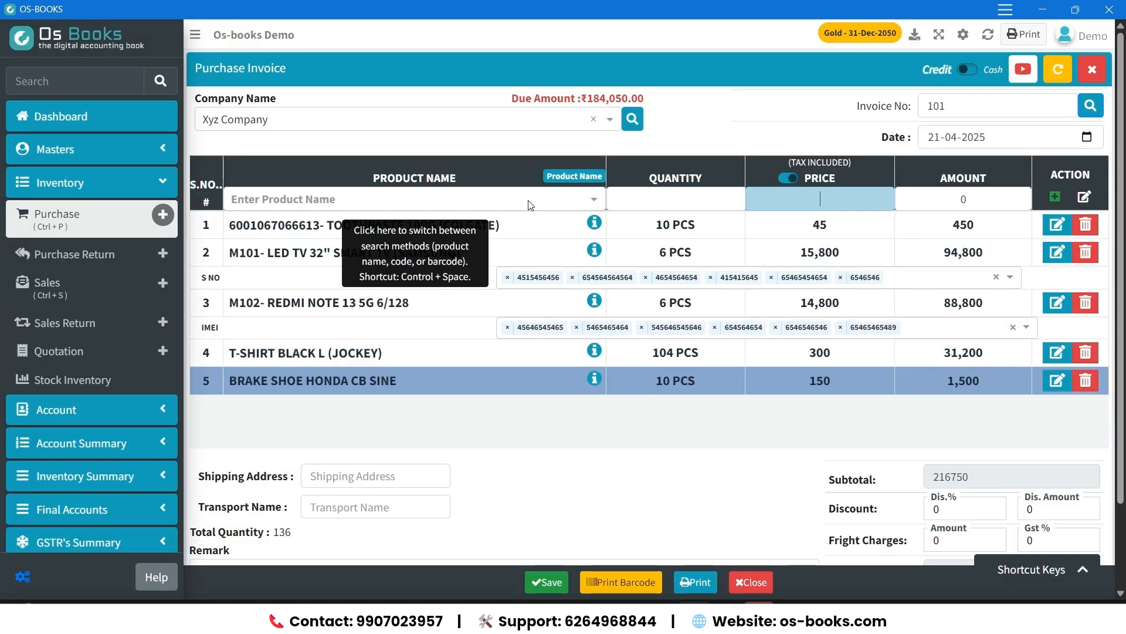
{"action": "key", "text": "Return"}
Create the product CPVC Pipe 1" with the brand Astral, GST 18 %, MRP 100 and sale price 80.
{"action": "type", "text": "CPVC"}
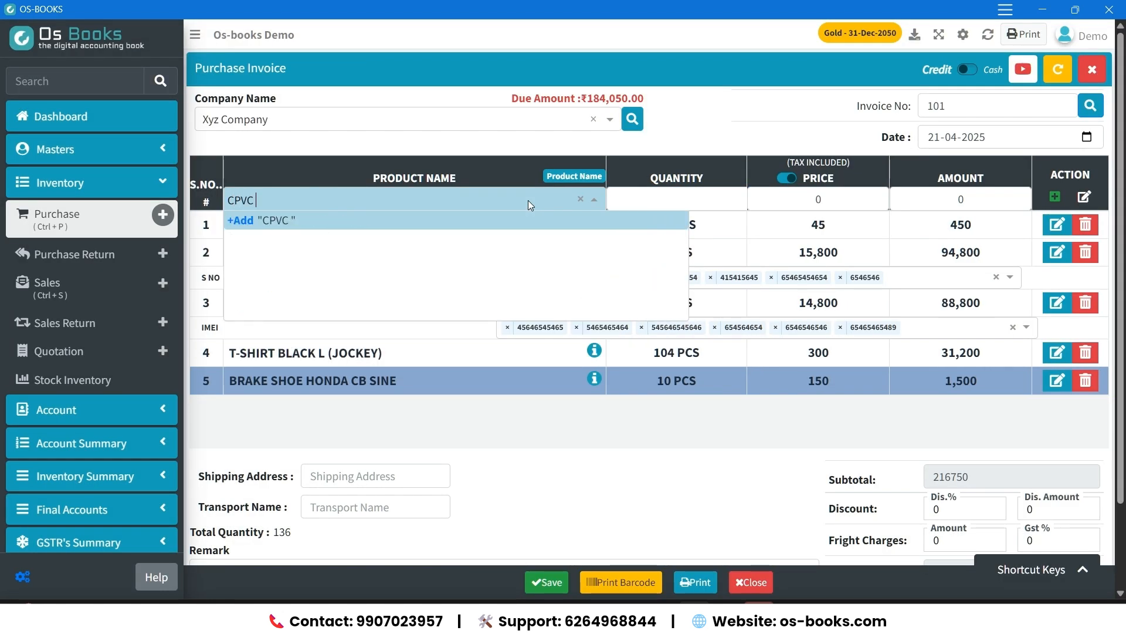
{"action": "type", "text": " Pipe 1\""}
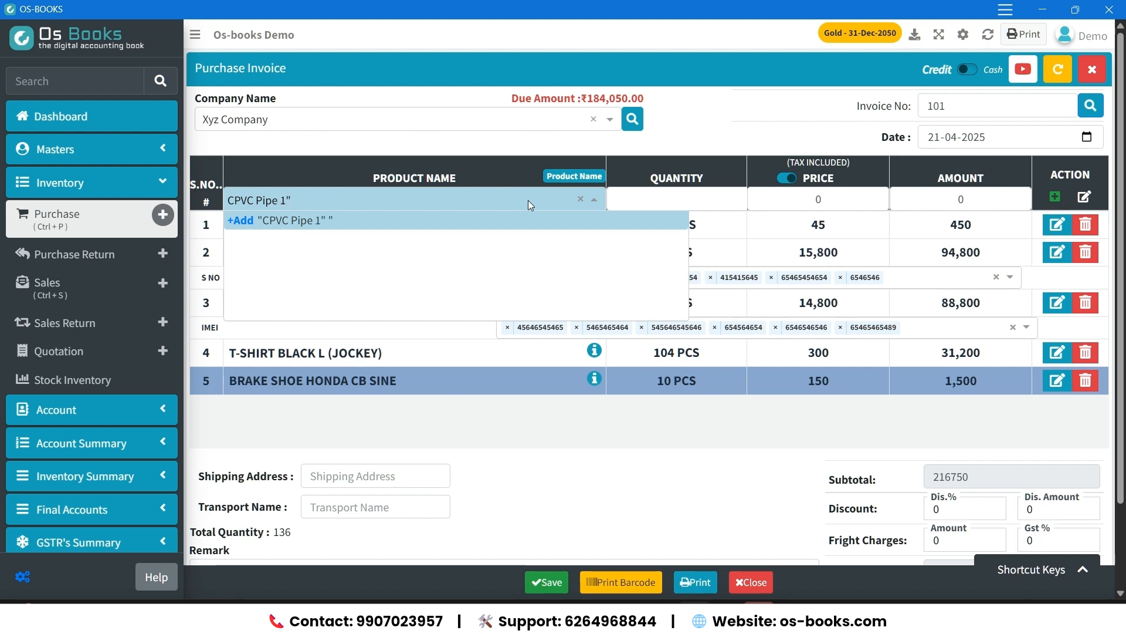
{"action": "key", "text": "Return"}
{"action": "type", "text": "Astr"}
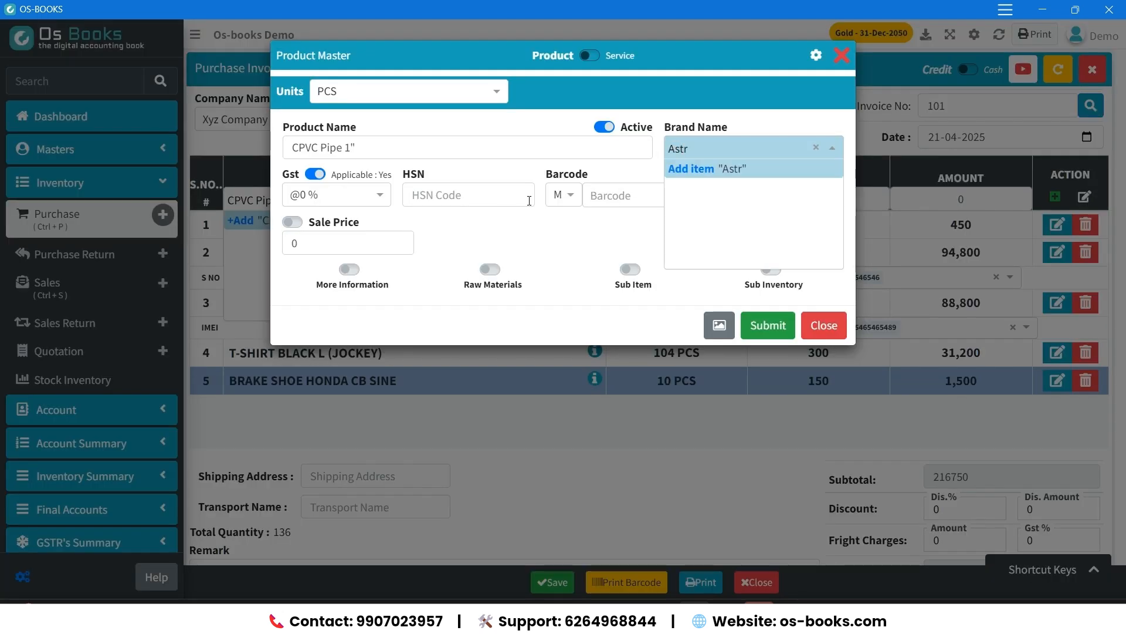
{"action": "key", "text": "Return"}
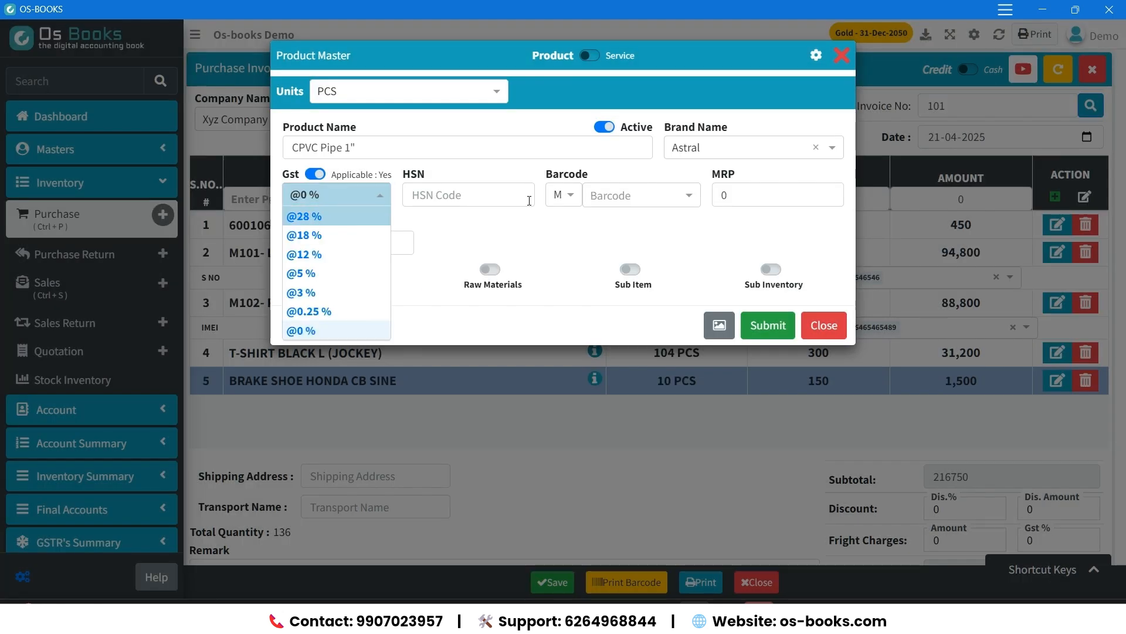
{"action": "key", "text": "Return"}
{"action": "type", "text": "300"}
{"action": "key", "text": "Return"}
{"action": "type", "text": "280"}
{"action": "key", "text": "Return"}
Add 50 PCS of the CPVC pipe to the invoice at a price of 250.
{"action": "type", "text": "50"}
{"action": "key", "text": "Return"}
{"action": "type", "text": "250"}
{"action": "key", "text": "Return"}
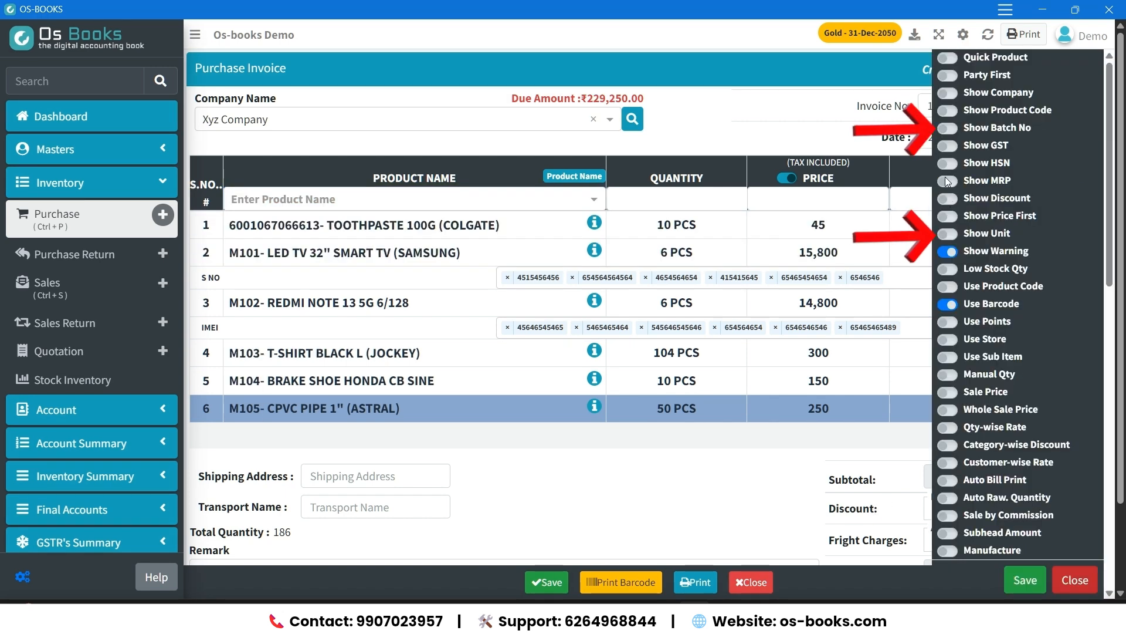
Enable Show Batch No and Show Unit in the invoice settings and save them.
{"action": "left_click", "coordinate": [948, 129]}
{"action": "left_click", "coordinate": [955, 234]}
{"action": "left_click", "coordinate": [1024, 580]}
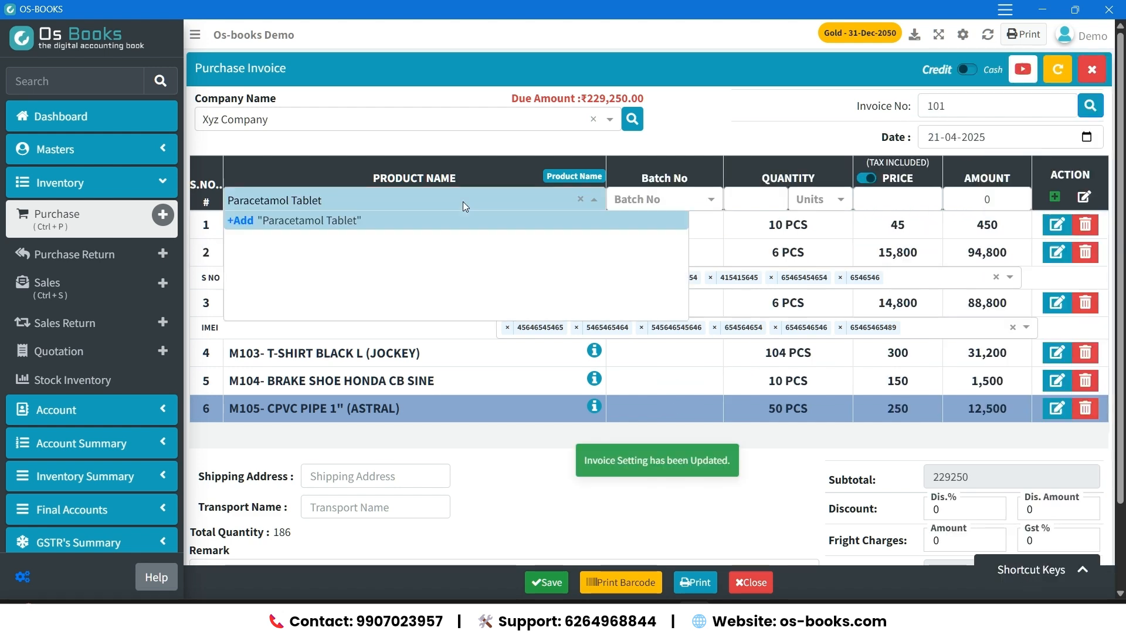
Create the product Paracetamol Tablet in PCS with a sale price of 15, and select it for the invoice.
{"action": "key", "text": "Return"}
{"action": "key", "text": "Return"}
{"action": "key", "text": "Return"}
{"action": "key", "text": "Return"}
{"action": "key", "text": "Return"}
{"action": "key", "text": "Return"}
{"action": "key", "text": "Return"}
{"action": "key", "text": "Return"}
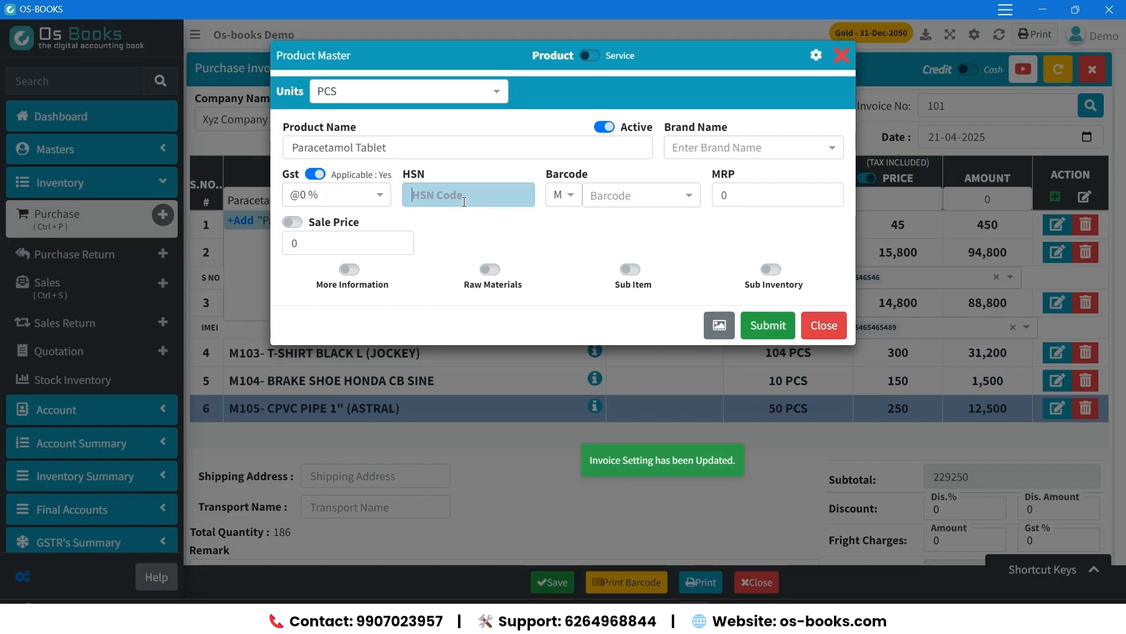
{"action": "type", "text": "16"}
{"action": "key", "text": "Return"}
{"action": "key", "text": "Return"}
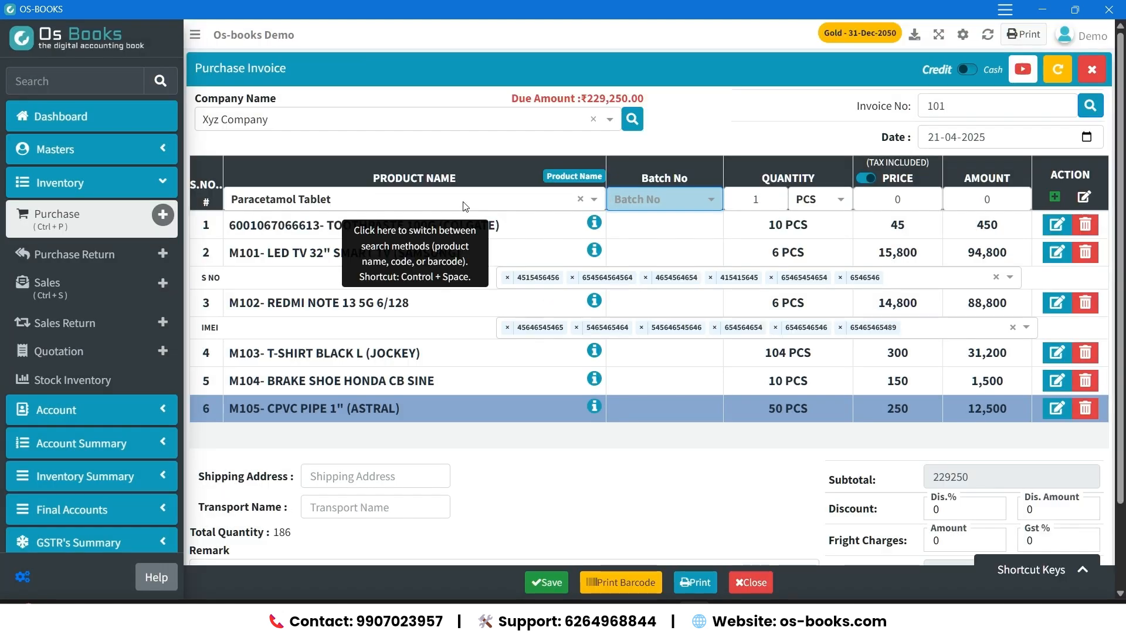
Add batch CRCN500B0324 for the Paracetamol Tablet with manufacture date February 2025 and expiry date January 2027.
{"action": "type", "text": "CRCN500B0324"}
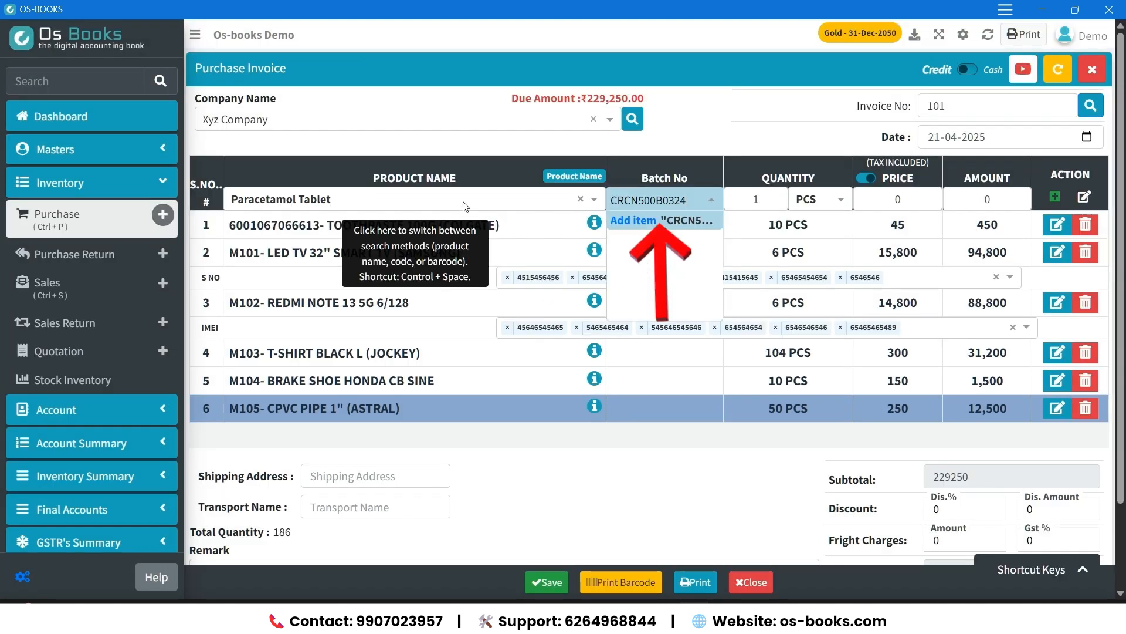
{"action": "key", "text": "Return"}
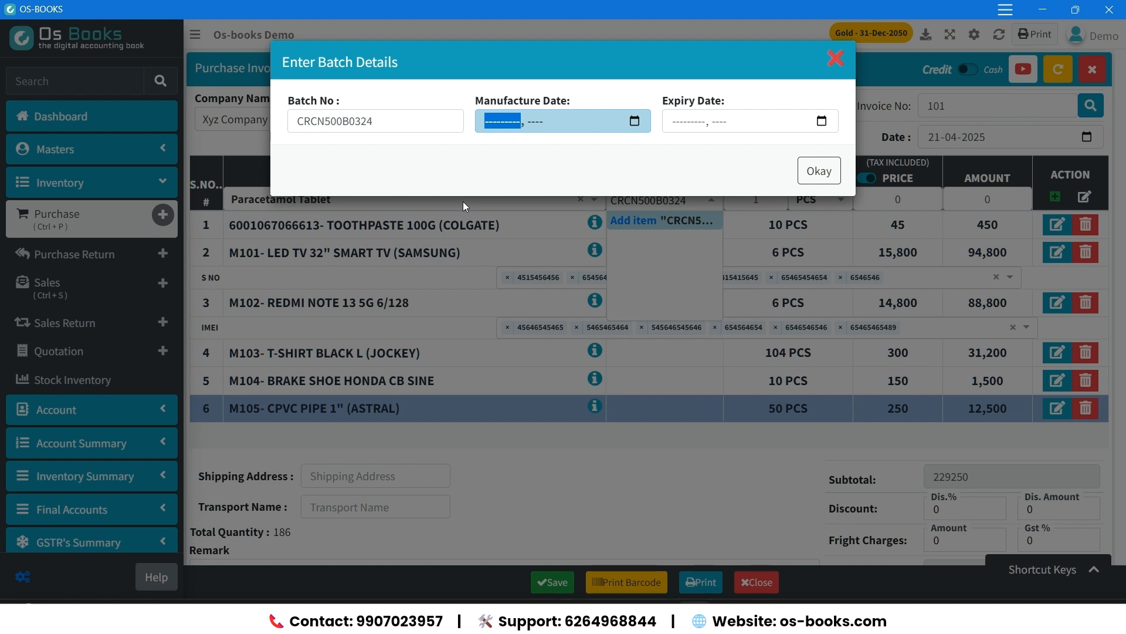
{"action": "type", "text": "f"}
{"action": "key", "text": "Tab"}
{"action": "type", "text": "2025"}
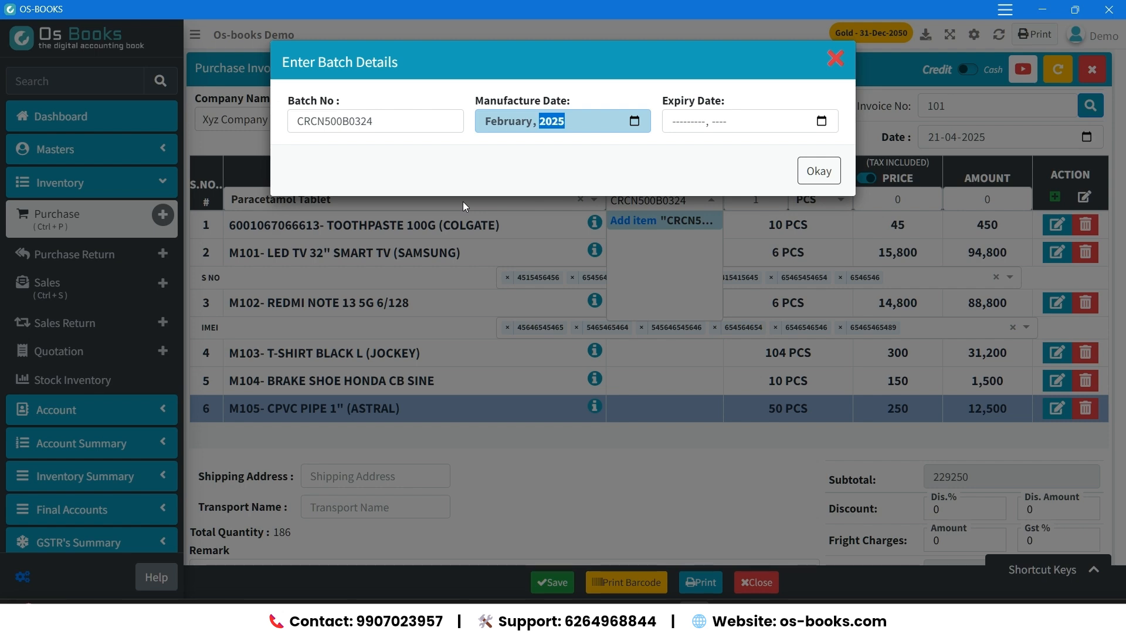
{"action": "key", "text": "Tab"}
{"action": "key", "text": "Tab"}
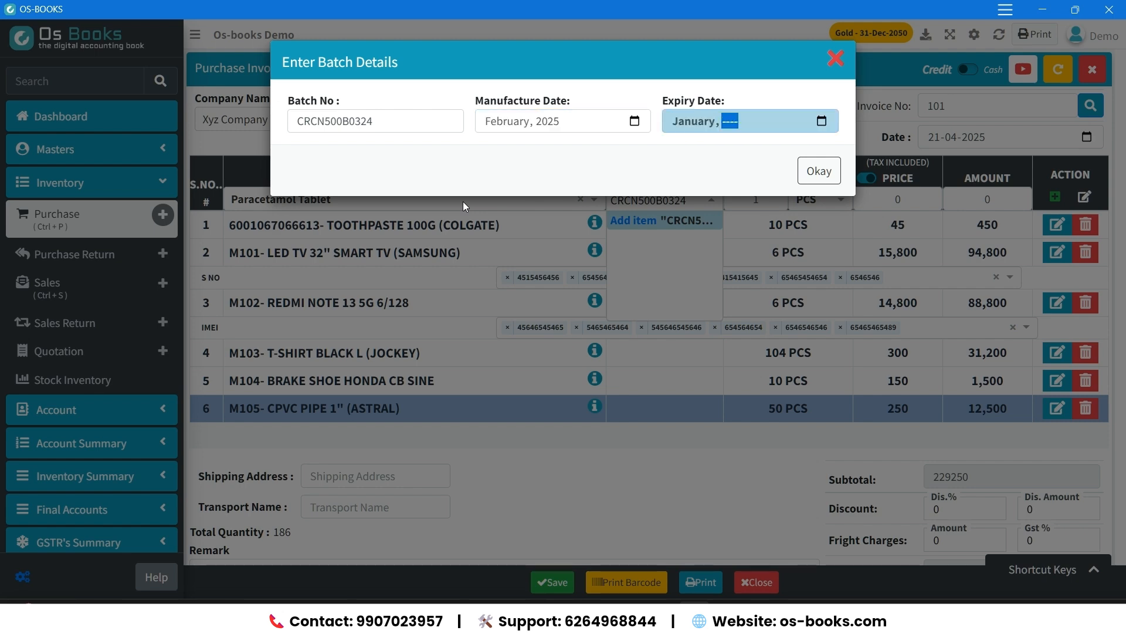
{"action": "type", "text": "2027"}
{"action": "key", "text": "Return"}
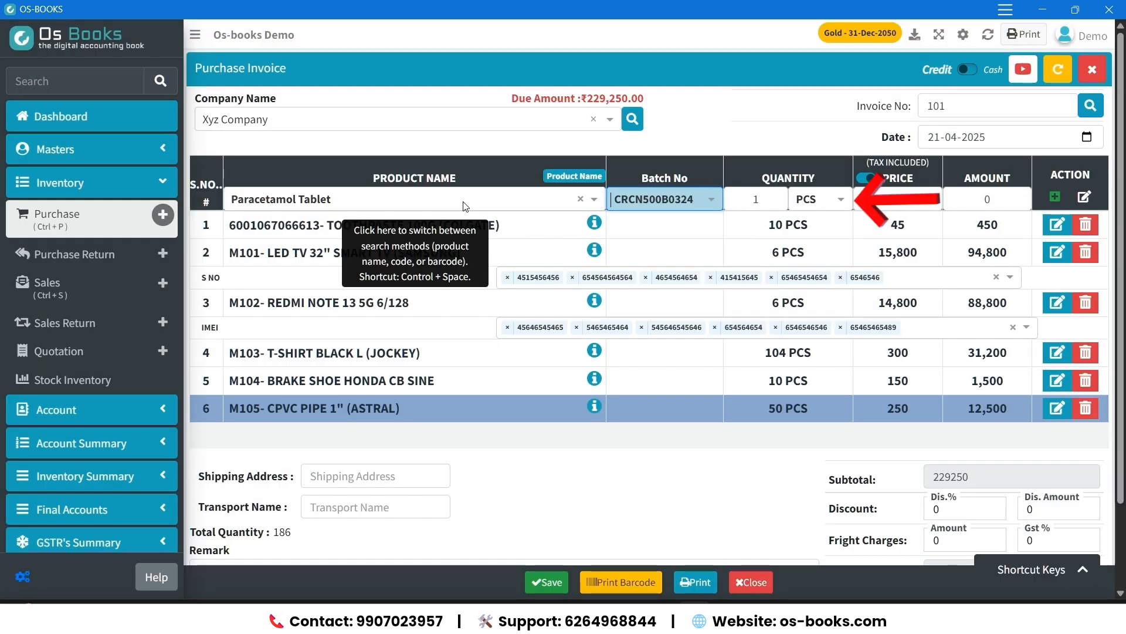
Add the new unit Stirp for the tablet with GST UQC PAC-PACKS and 10 PCS per unit, and save it.
{"action": "left_click", "coordinate": [828, 199]}
{"action": "type", "text": "Strip"}
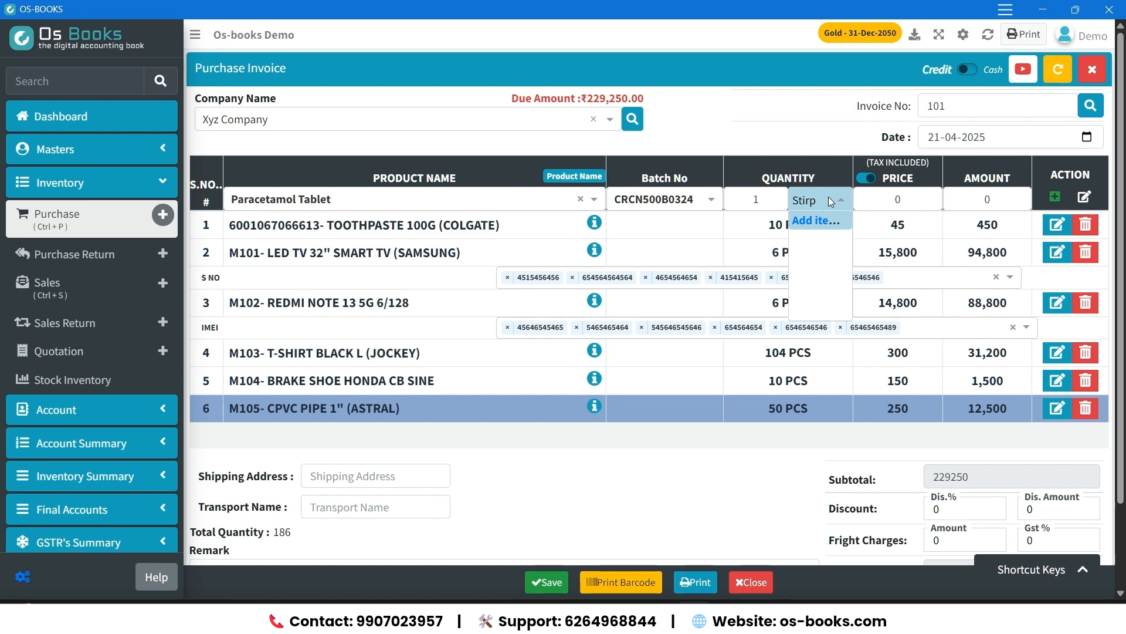
{"action": "key", "text": "Return"}
{"action": "key", "text": "Tab"}
{"action": "type", "text": "pa"}
{"action": "key", "text": "Tab"}
{"action": "type", "text": "10"}
{"action": "key", "text": "Tab"}
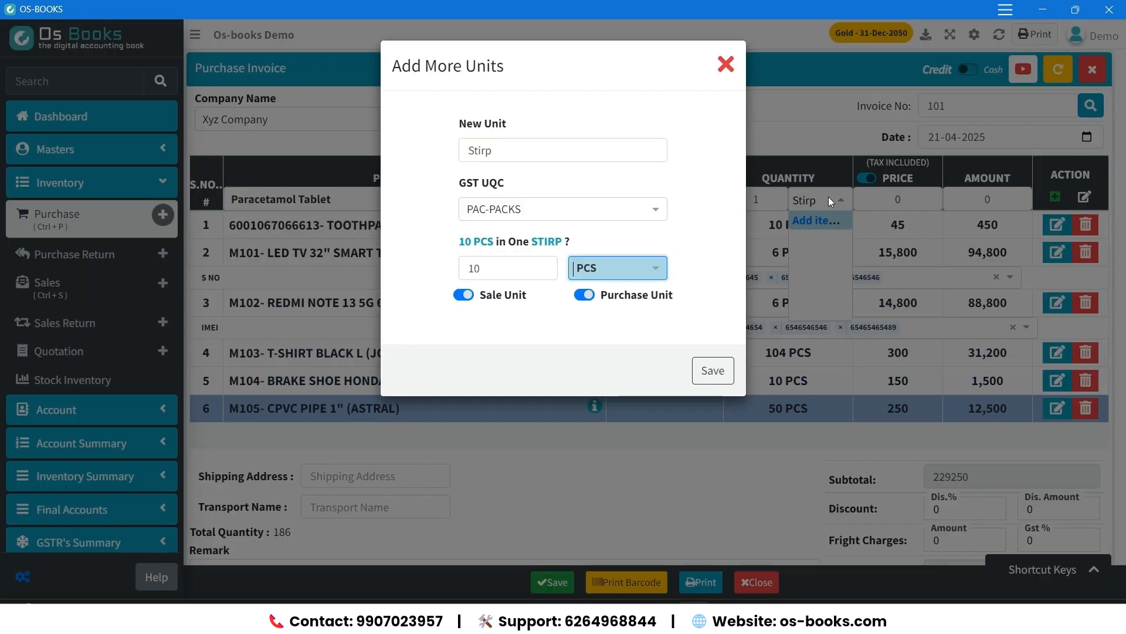
{"action": "key", "text": "Return"}
Add 1 Stirp of Paracetamol Tablet to the invoice at a price of 14, and save the invoice.
{"action": "type", "text": "14"}
{"action": "key", "text": "Return"}
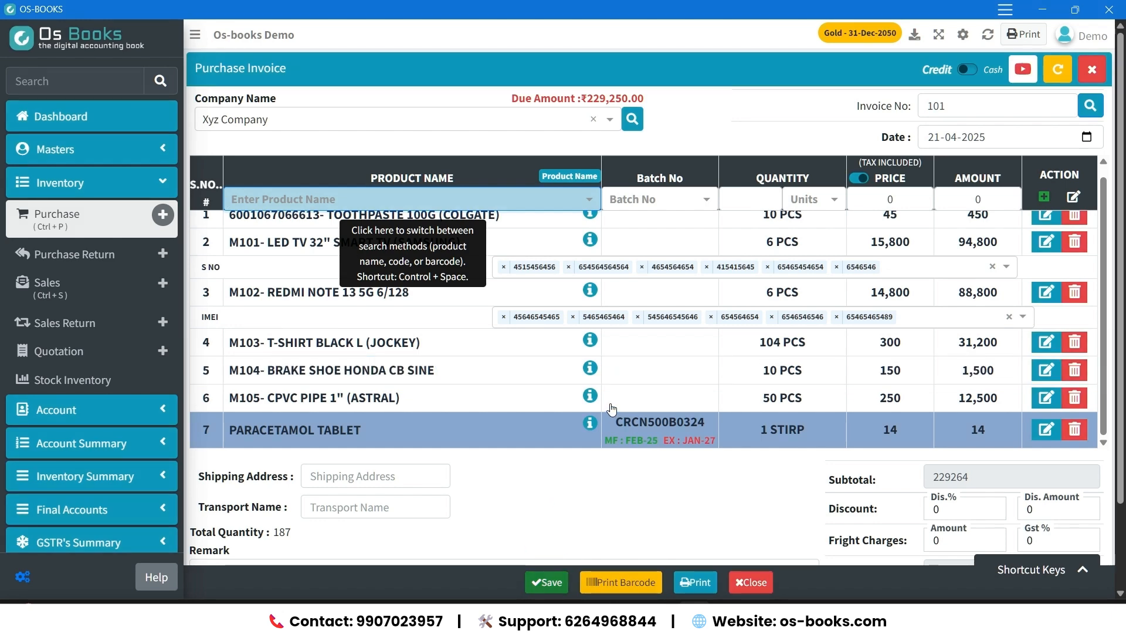
{"action": "left_click", "coordinate": [547, 582]}
Open the Current Stock Status details from the dashboard and review the quantities, serial numbers and batch stock of the purchased products.
{"action": "left_click", "coordinate": [120, 122]}
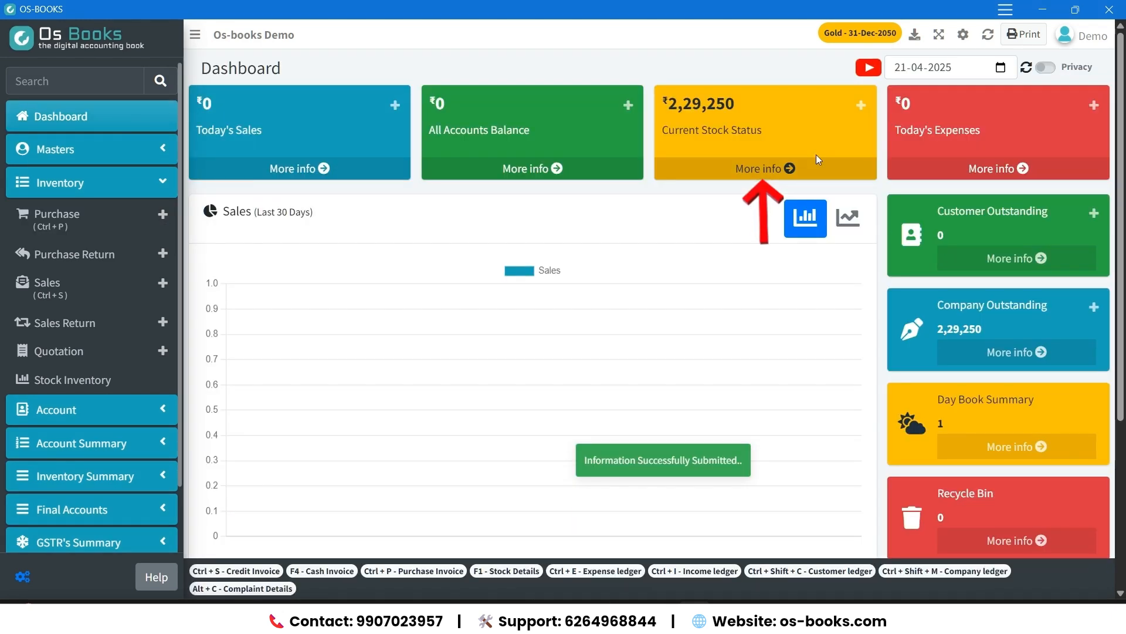
{"action": "left_click", "coordinate": [823, 171]}
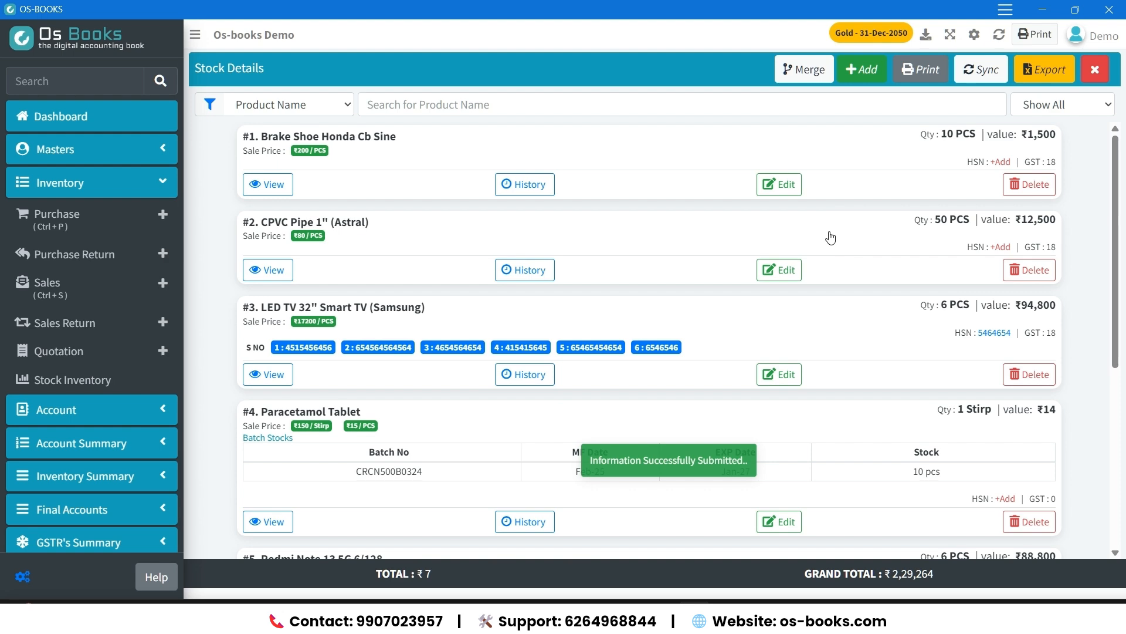
{"action": "scroll", "coordinate": [831, 237], "scroll_direction": "down", "scroll_amount": 5}
{"action": "scroll", "coordinate": [832, 235], "scroll_direction": "up", "scroll_amount": 3}
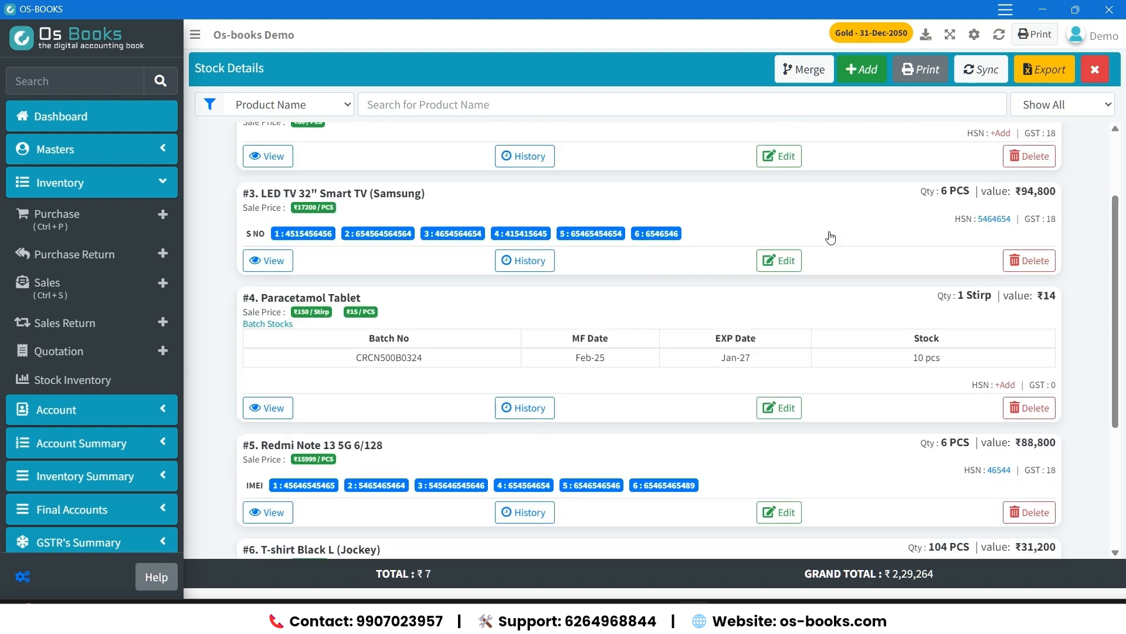
{"action": "scroll", "coordinate": [830, 238], "scroll_direction": "down", "scroll_amount": 1}
{"action": "left_click_drag", "start_coordinate": [355, 290], "coordinate": [956, 307]}
{"action": "scroll", "coordinate": [896, 373], "scroll_direction": "up", "scroll_amount": 3}
{"action": "left_click", "coordinate": [895, 373]}
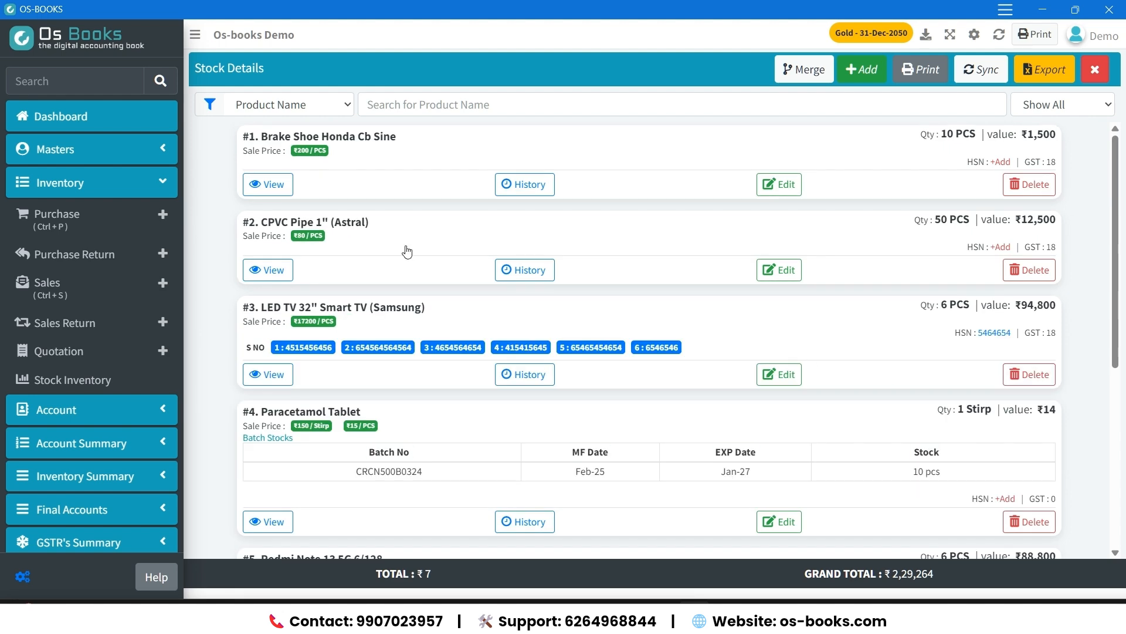
{"action": "scroll", "coordinate": [550, 491], "scroll_direction": "down", "scroll_amount": 1}
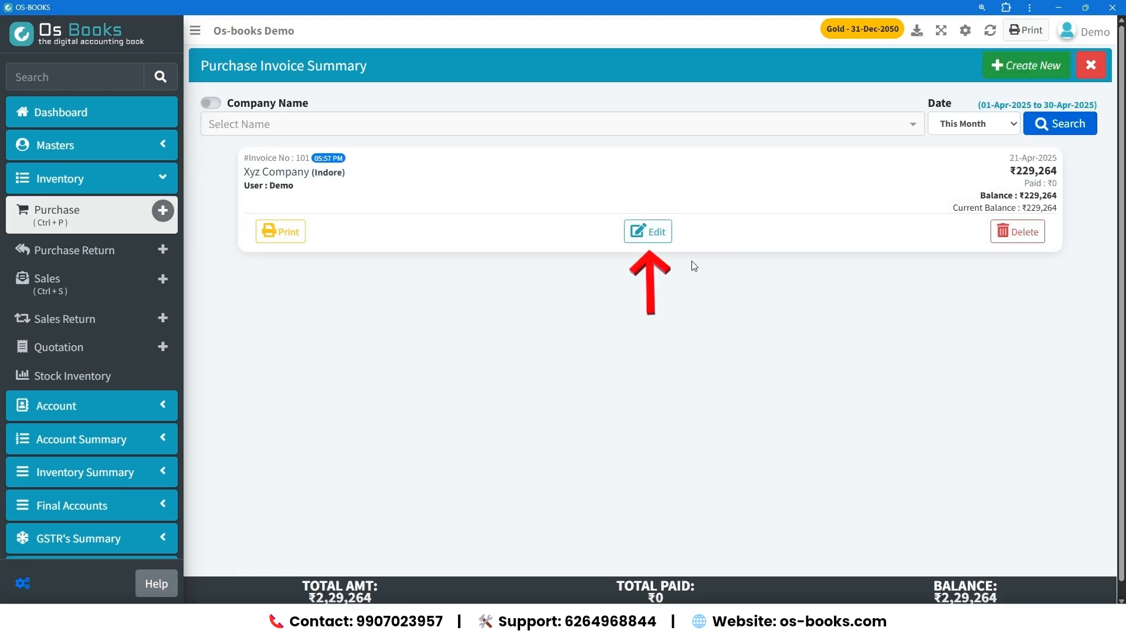
Reopen purchase invoice 101 of Xyz Company for editing, generate its product barcode labels and look through them.
{"action": "left_click", "coordinate": [662, 237]}
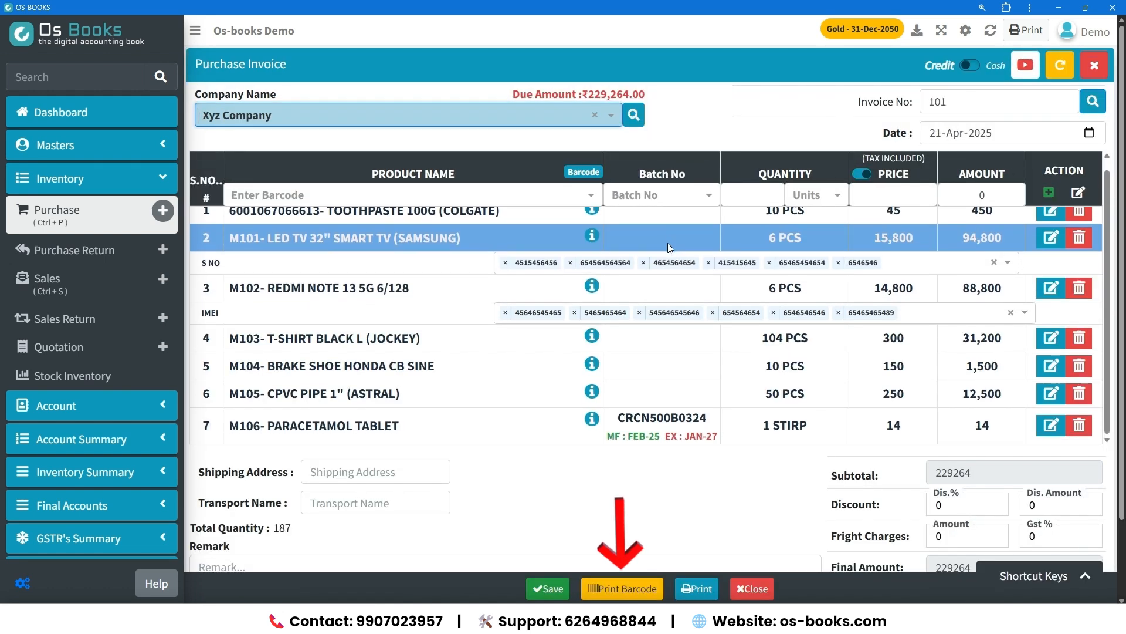
{"action": "left_click", "coordinate": [646, 588]}
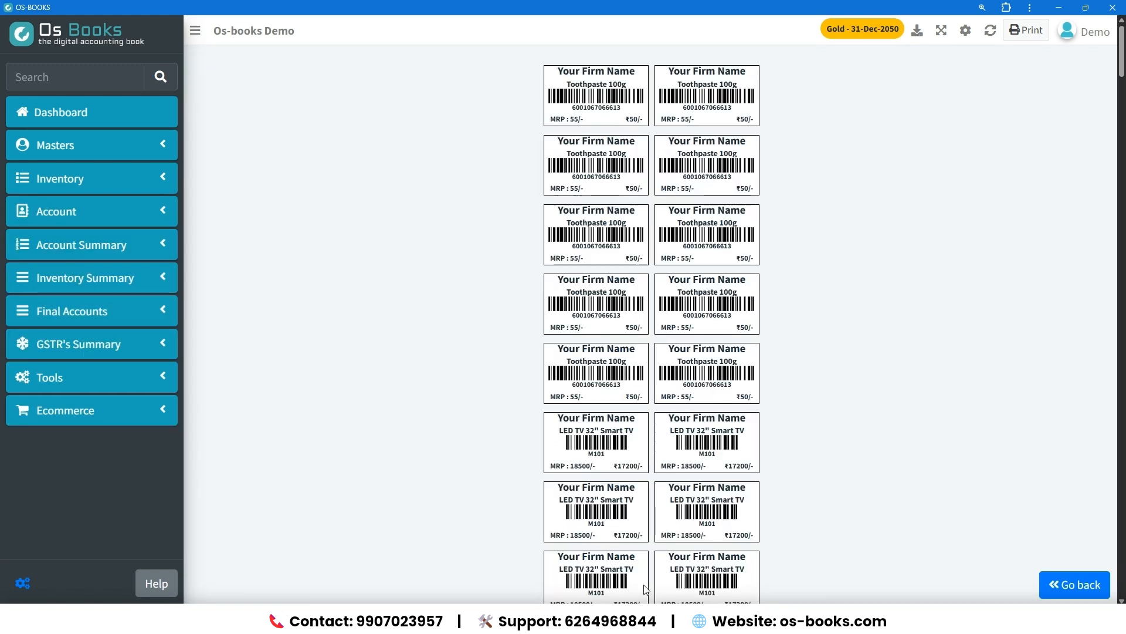
{"action": "scroll", "coordinate": [749, 356], "scroll_direction": "down", "scroll_amount": 10}
{"action": "scroll", "coordinate": [749, 360], "scroll_direction": "down", "scroll_amount": 10}
{"action": "scroll", "coordinate": [747, 360], "scroll_direction": "down", "scroll_amount": 10}
{"action": "scroll", "coordinate": [748, 372], "scroll_direction": "down", "scroll_amount": 10}
{"action": "scroll", "coordinate": [748, 370], "scroll_direction": "down", "scroll_amount": 10}
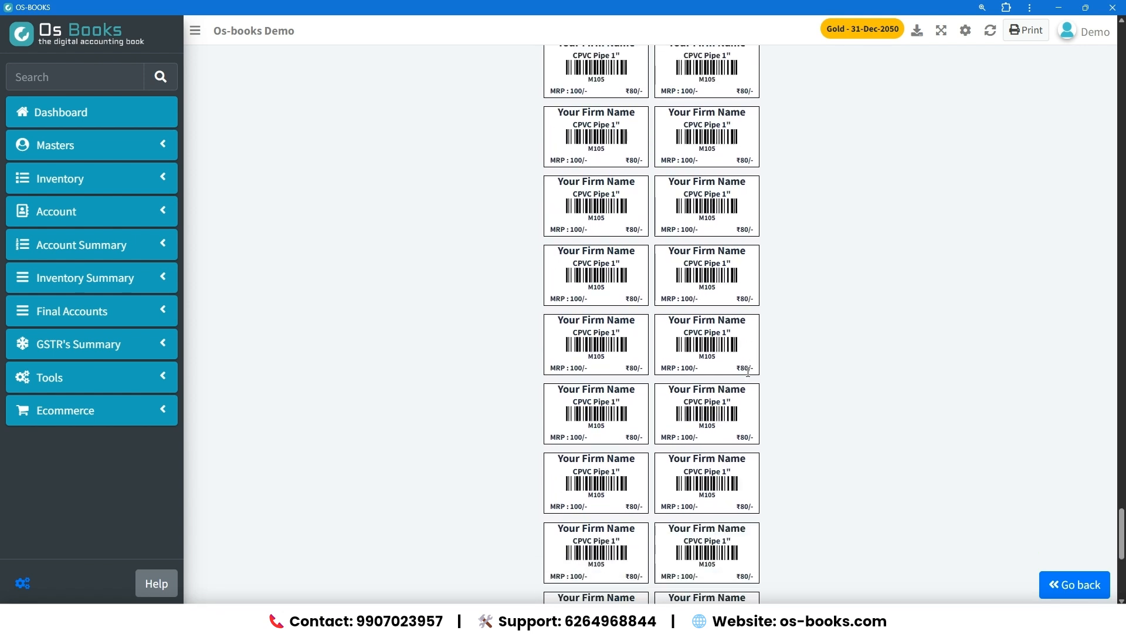
Leave the barcode labels, return to the dashboard and start a new sales invoice.
{"action": "scroll", "coordinate": [748, 371], "scroll_direction": "up", "scroll_amount": 5}
{"action": "scroll", "coordinate": [786, 410], "scroll_direction": "up", "scroll_amount": 10}
{"action": "scroll", "coordinate": [787, 410], "scroll_direction": "up", "scroll_amount": 4}
{"action": "left_click", "coordinate": [990, 30]}
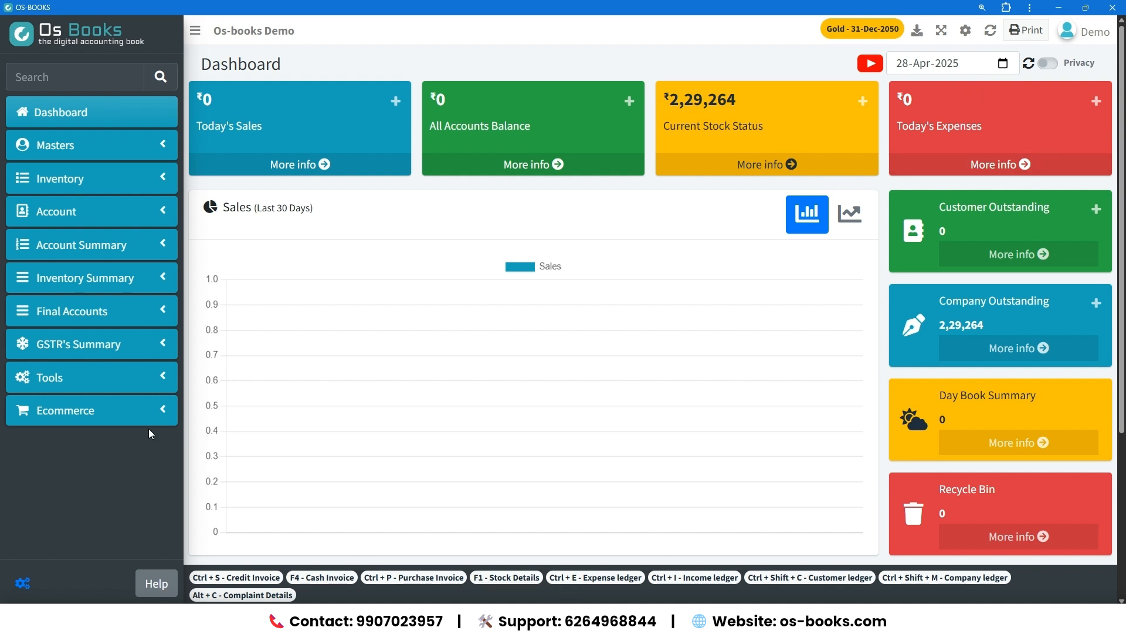
{"action": "left_click", "coordinate": [171, 182]}
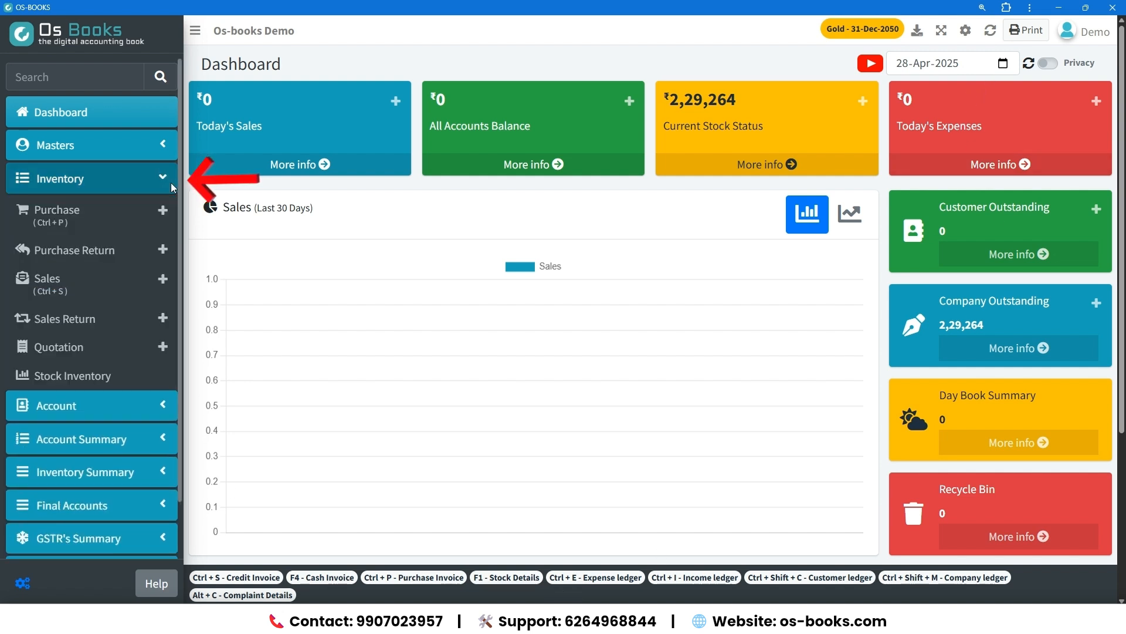
{"action": "left_click", "coordinate": [162, 288]}
Add the customer's name as a new customer, select it for the sales invoice and keep the date 28-Apr-2025.
{"action": "left_click", "coordinate": [317, 118]}
{"action": "type", "text": "Rajesh"}
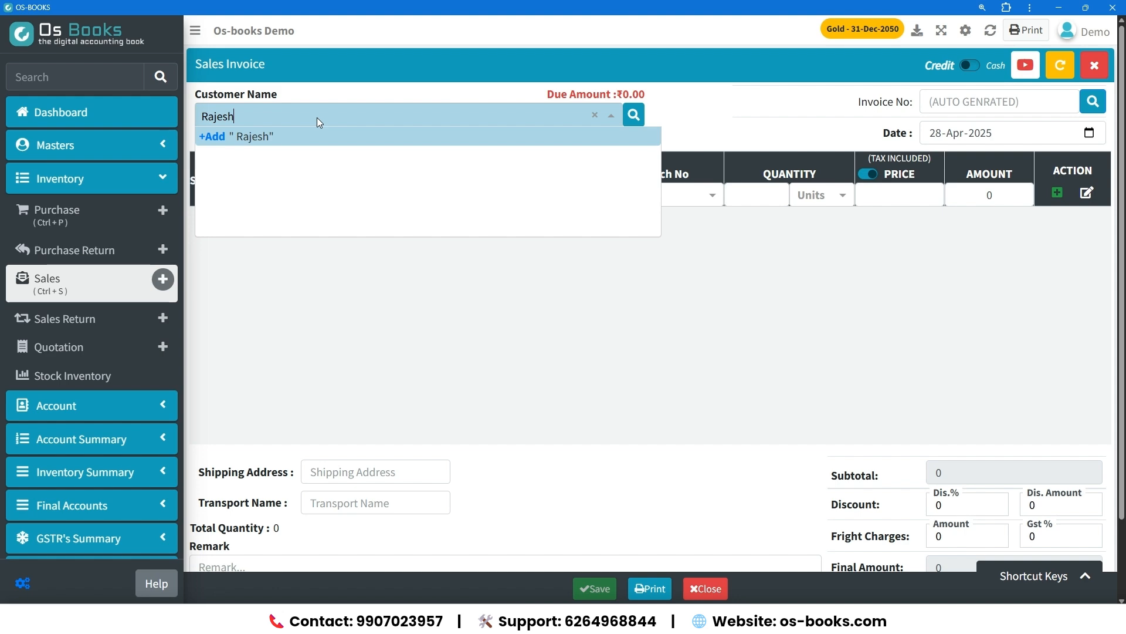
{"action": "key", "text": "Return"}
{"action": "key", "text": "Return"}
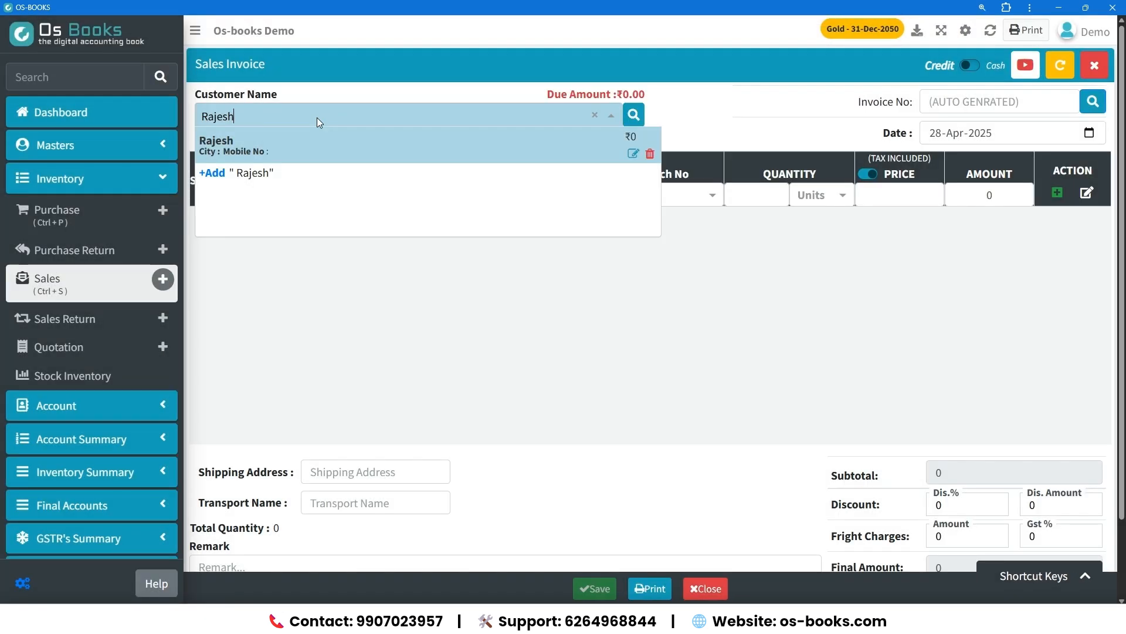
{"action": "key", "text": "Return"}
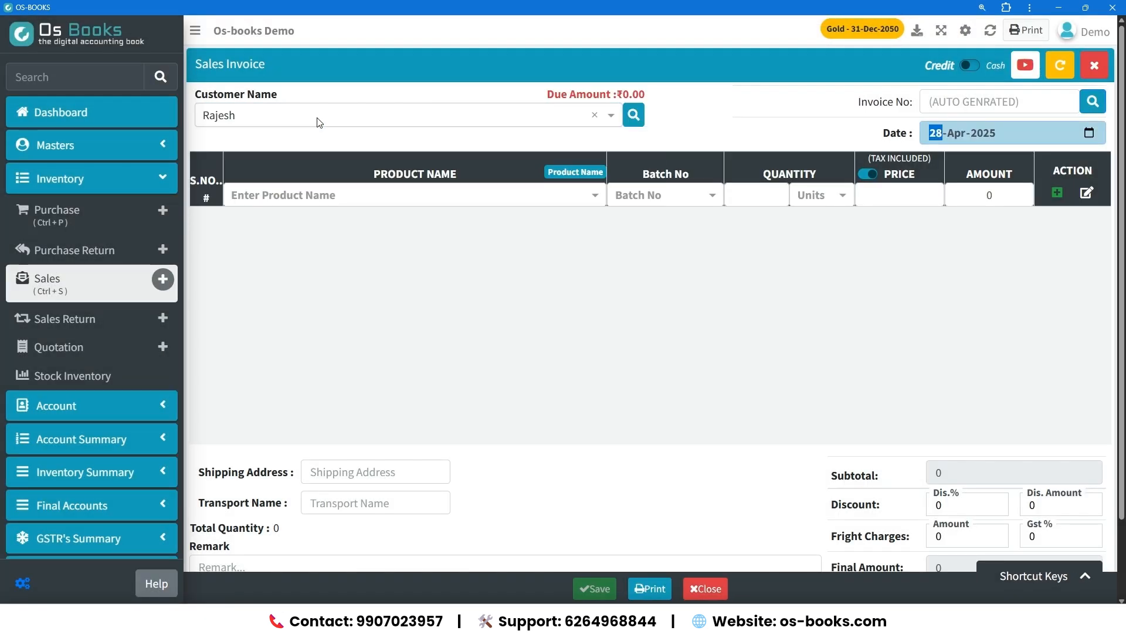
{"action": "key", "text": "Return"}
{"action": "key", "text": "Down"}
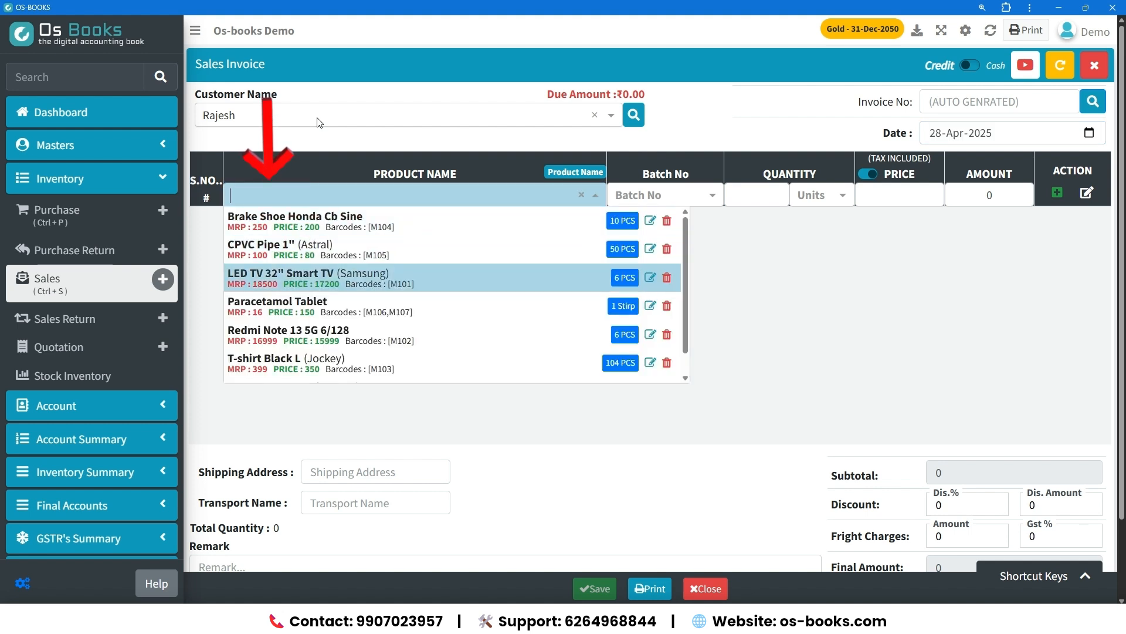
{"action": "key", "text": "Down"}
{"action": "key", "text": "Return"}
{"action": "key", "text": "Return"}
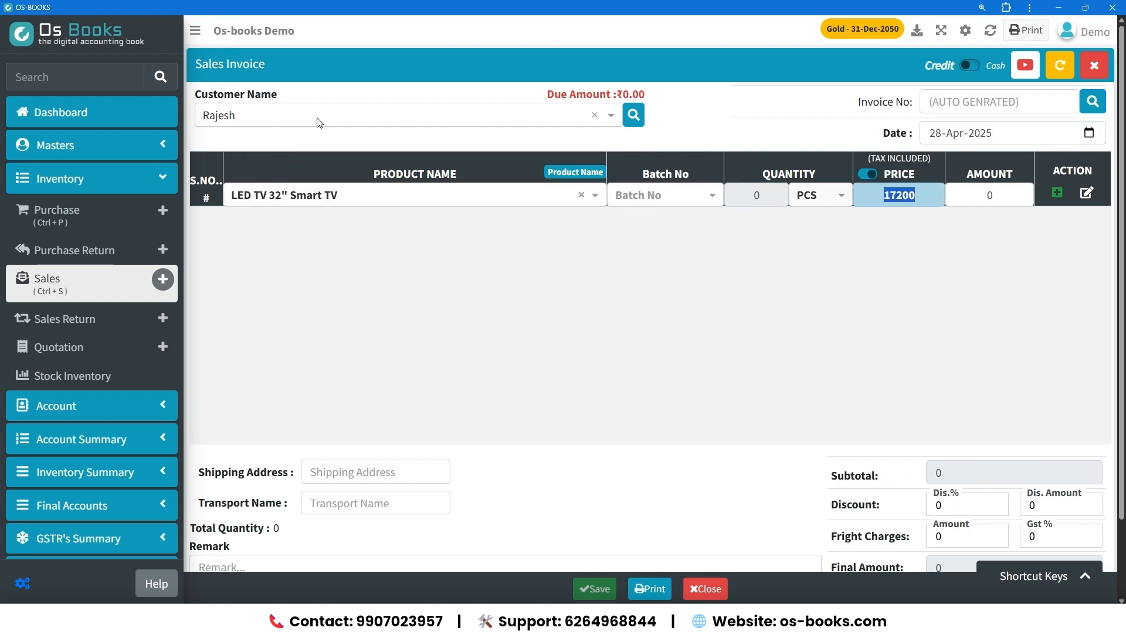
{"action": "key", "text": "Return"}
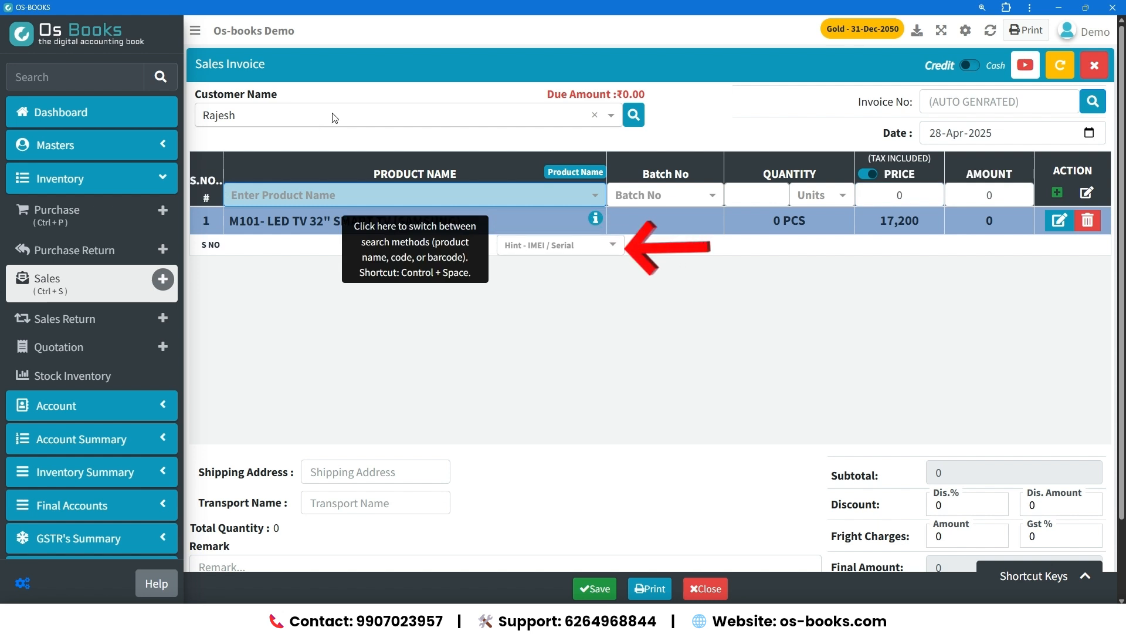
{"action": "left_click", "coordinate": [545, 246]}
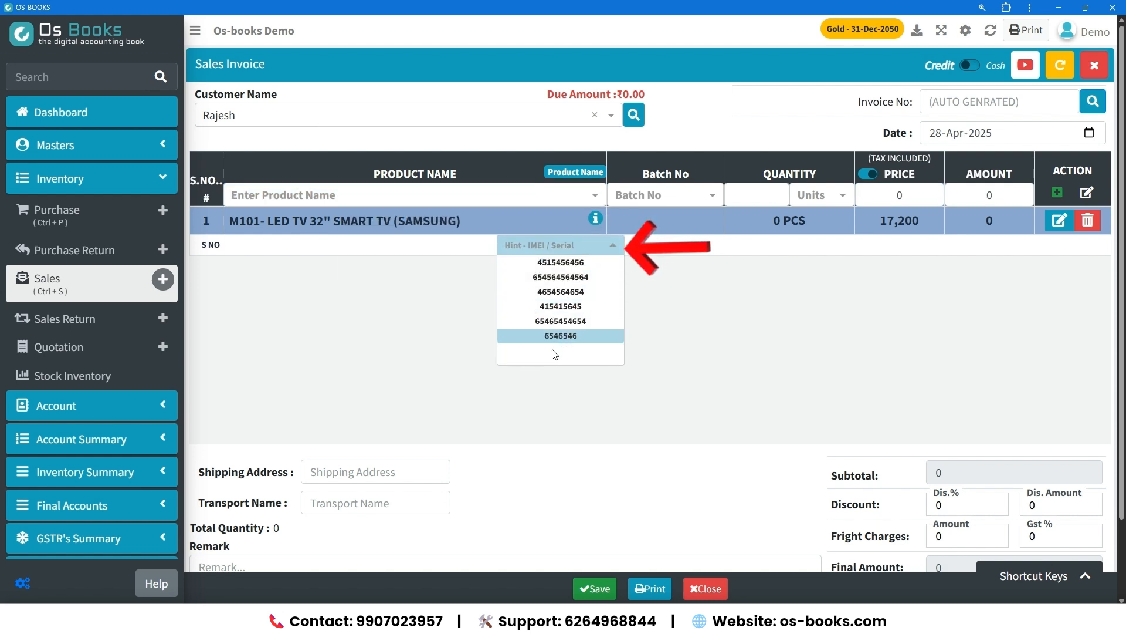
{"action": "left_click", "coordinate": [561, 320]}
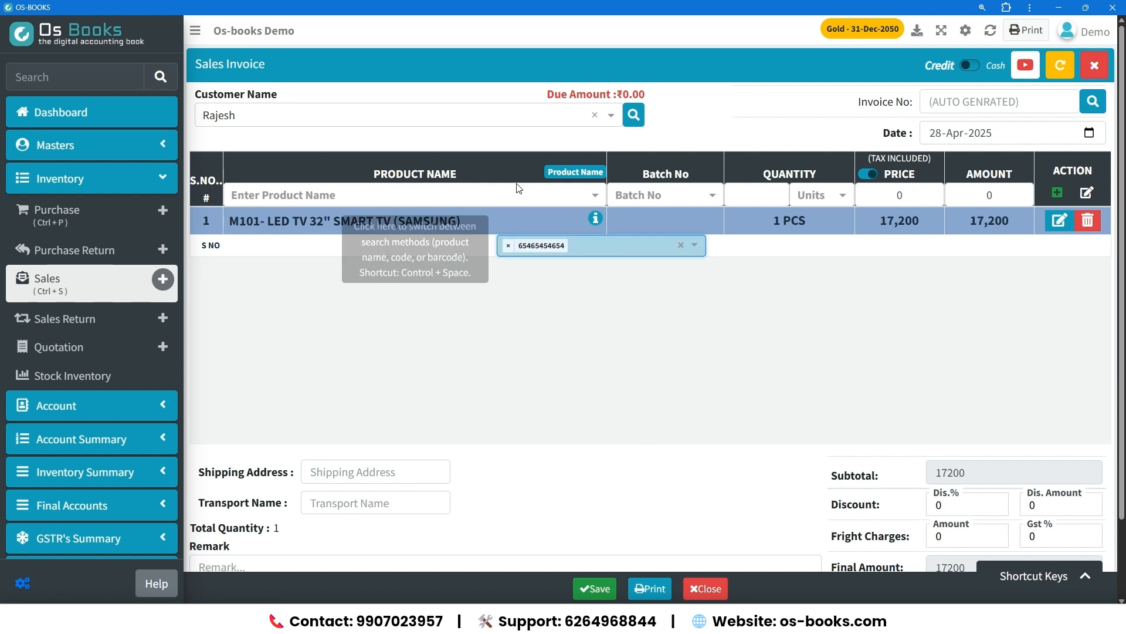
{"action": "left_click", "coordinate": [504, 195]}
{"action": "key", "text": "Down"}
{"action": "key", "text": "Down"}
{"action": "key", "text": "Down"}
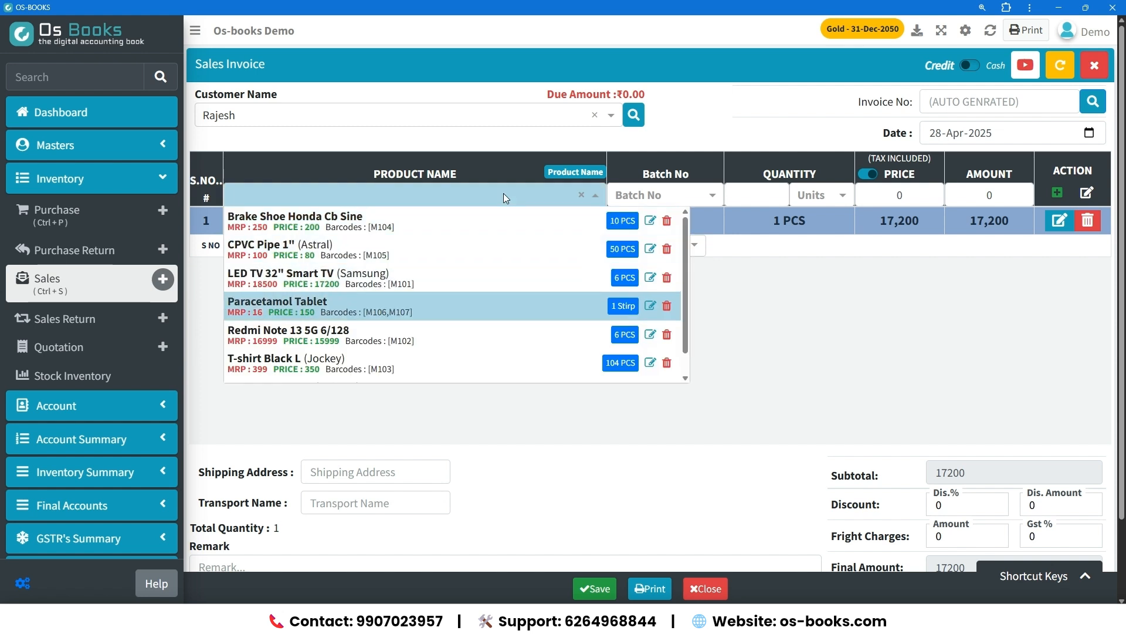
{"action": "key", "text": "Down"}
{"action": "key", "text": "Return"}
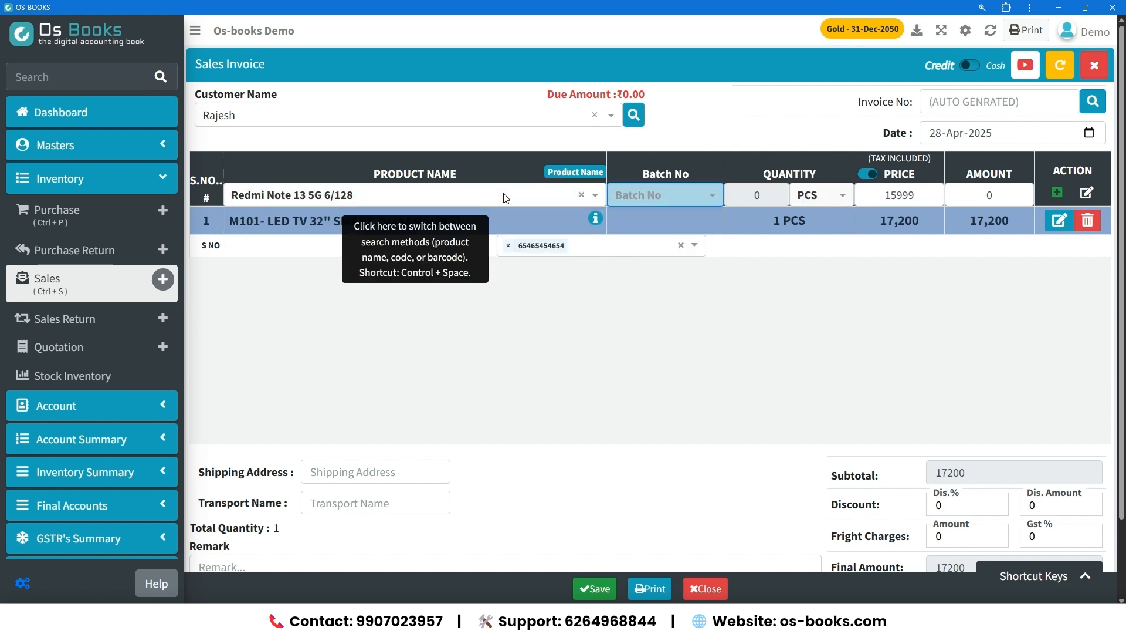
{"action": "key", "text": "Return"}
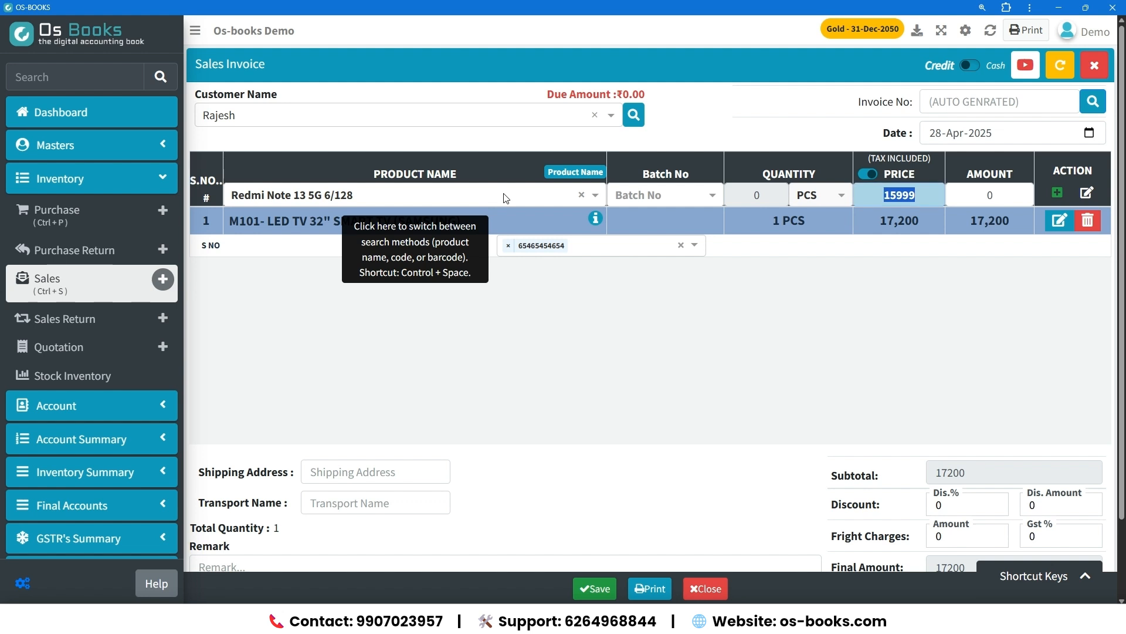
{"action": "key", "text": "Return"}
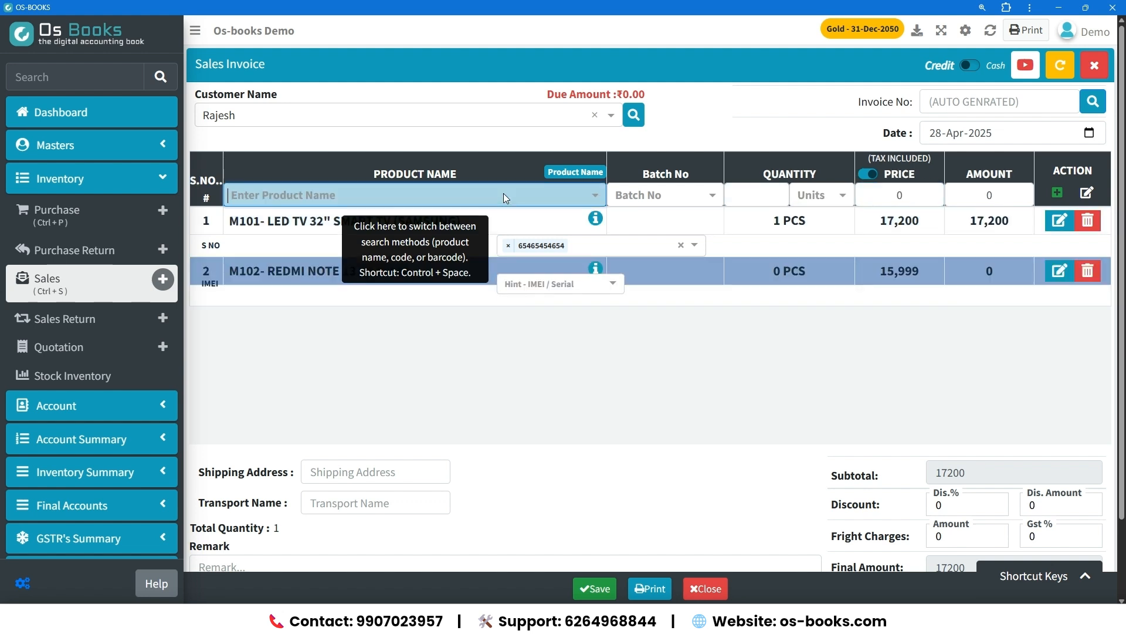
{"action": "left_click", "coordinate": [545, 345]}
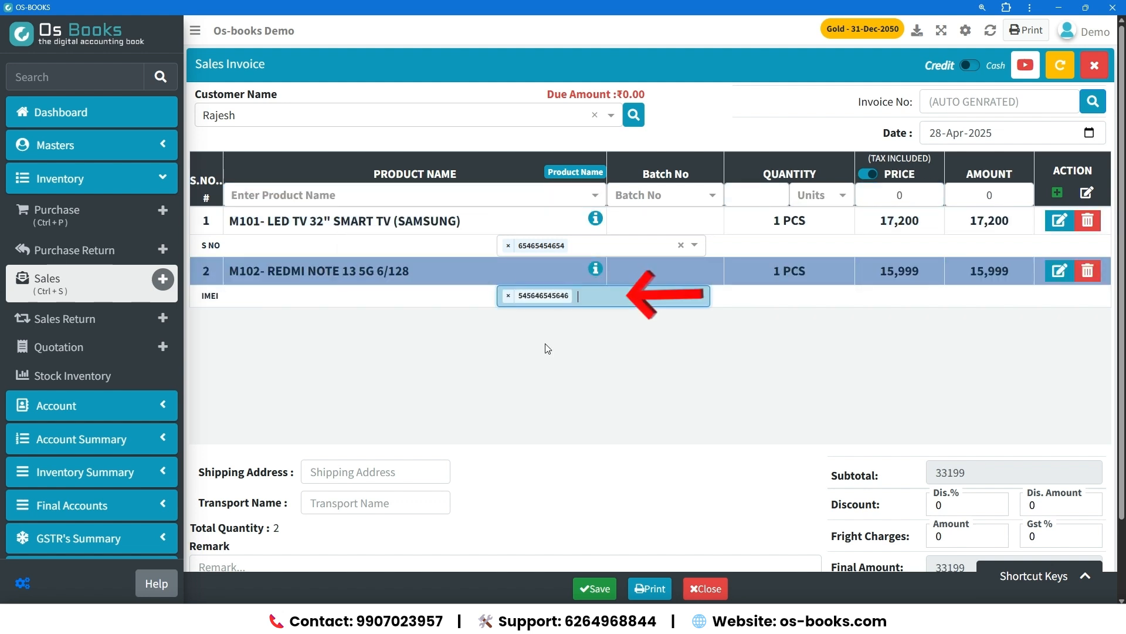
Add 1 PCS of T-shirt Black L (Jockey) to the invoice at a price of 350.
{"action": "left_click", "coordinate": [439, 197]}
{"action": "key", "text": "Down"}
{"action": "key", "text": "Down"}
{"action": "key", "text": "Down"}
{"action": "key", "text": "Down"}
{"action": "key", "text": "Down"}
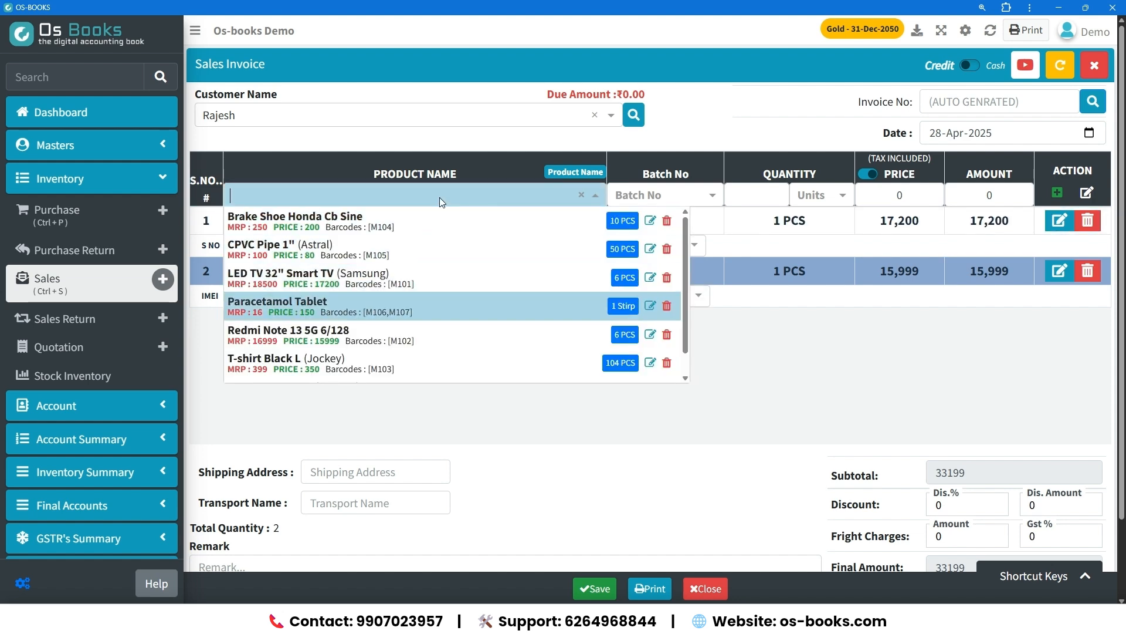
{"action": "key", "text": "Return"}
{"action": "key", "text": "Return"}
{"action": "key", "text": "Return"}
Add 5 PCS of Paracetamol Tablet from batch CRCN500B0324 to the invoice at a price of 15.
{"action": "key", "text": "Down"}
{"action": "key", "text": "Down"}
{"action": "key", "text": "Down"}
{"action": "key", "text": "Down"}
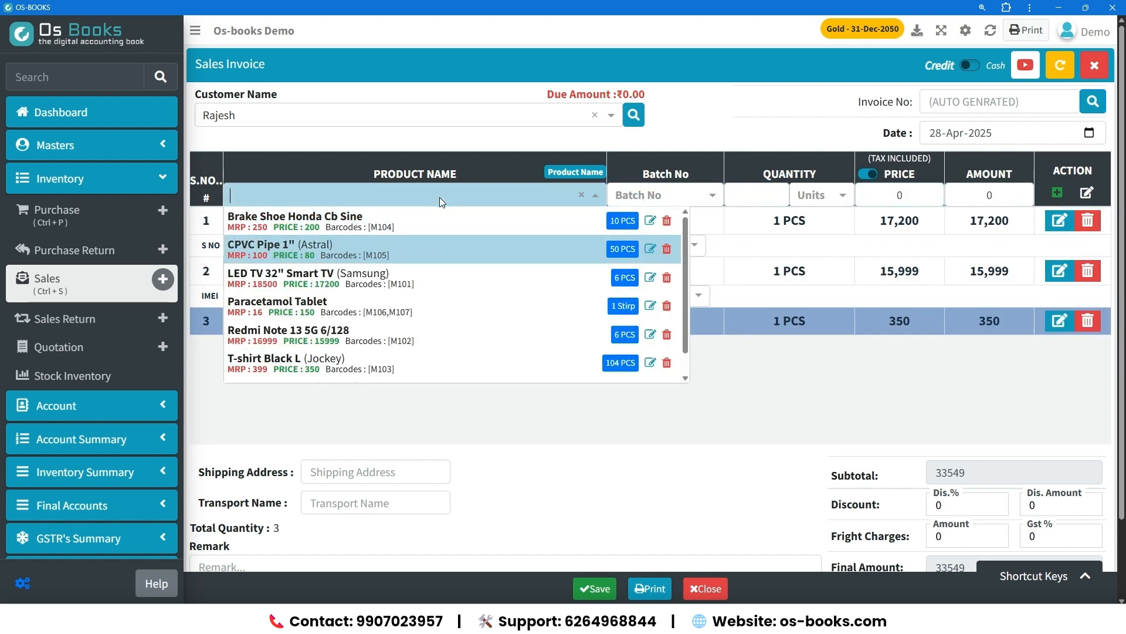
{"action": "key", "text": "Return"}
{"action": "key", "text": "Down"}
{"action": "key", "text": "Return"}
{"action": "type", "text": "5"}
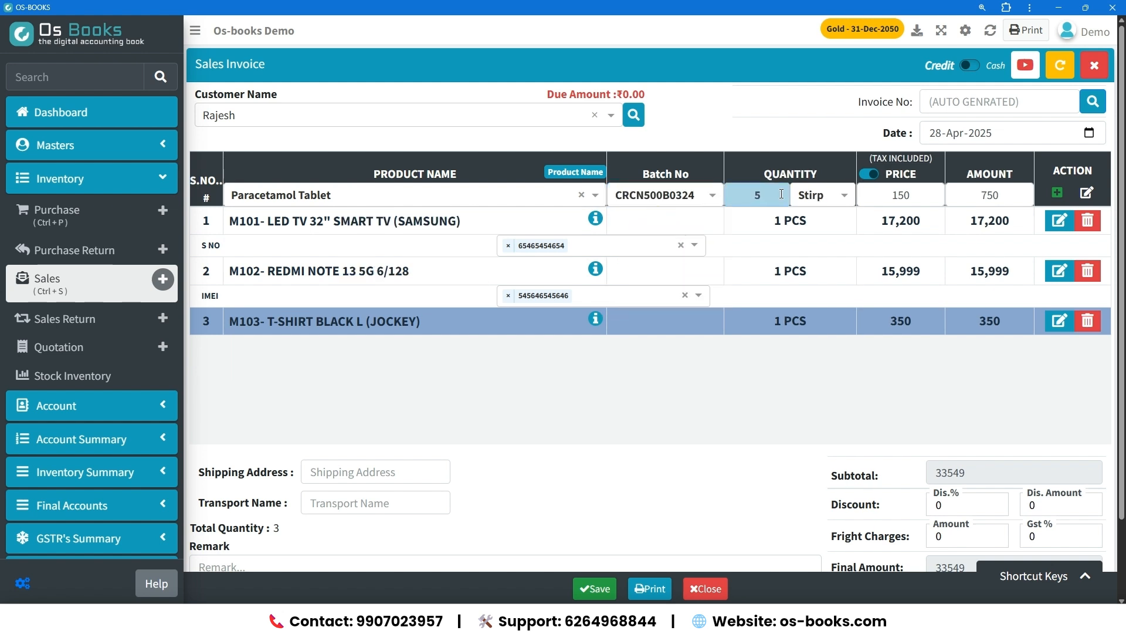
{"action": "left_click", "coordinate": [835, 200]}
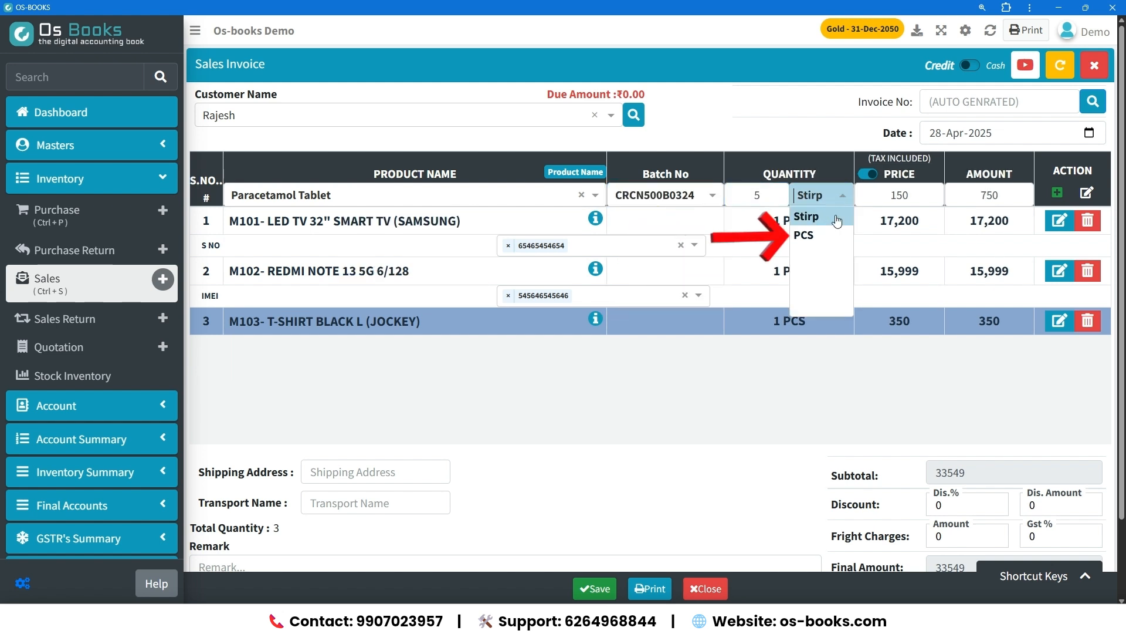
{"action": "left_click", "coordinate": [836, 246]}
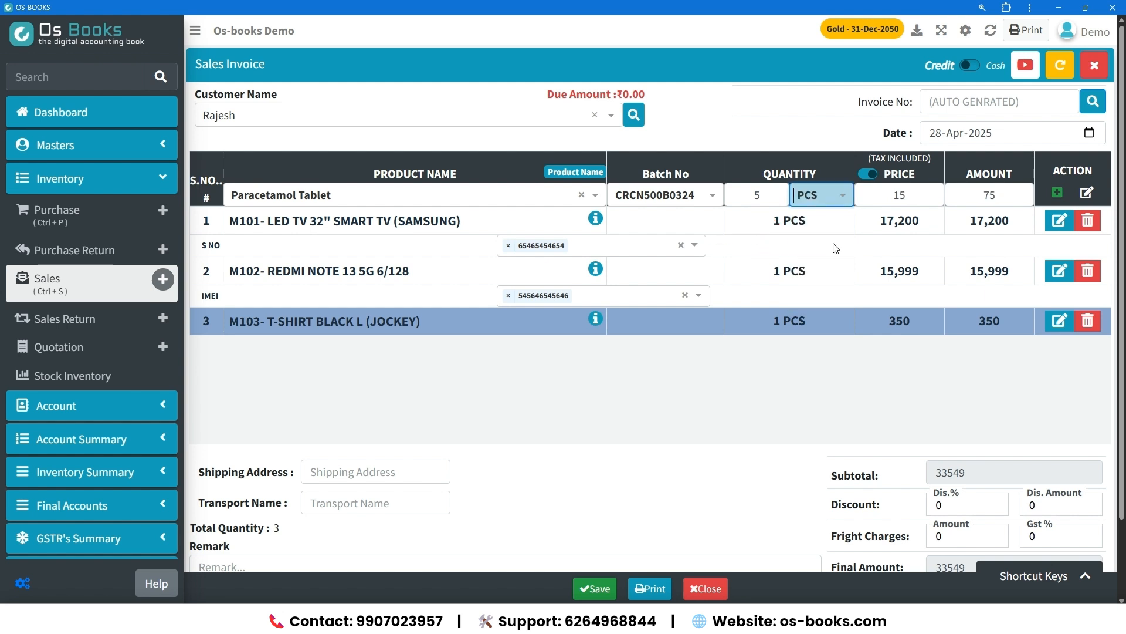
{"action": "key", "text": "Tab"}
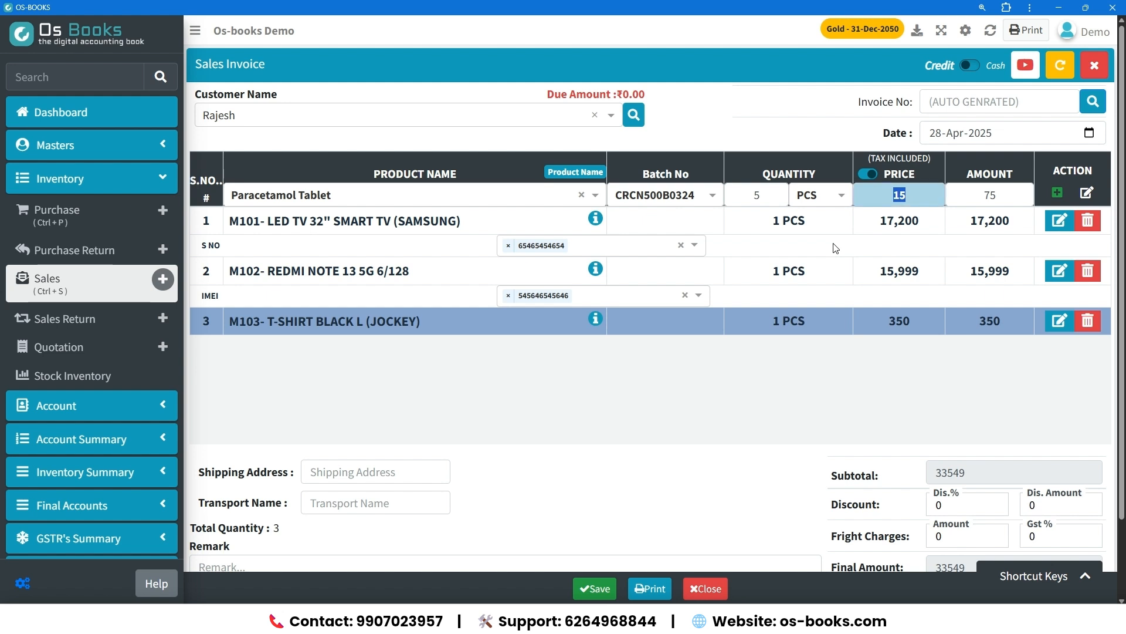
{"action": "key", "text": "Return"}
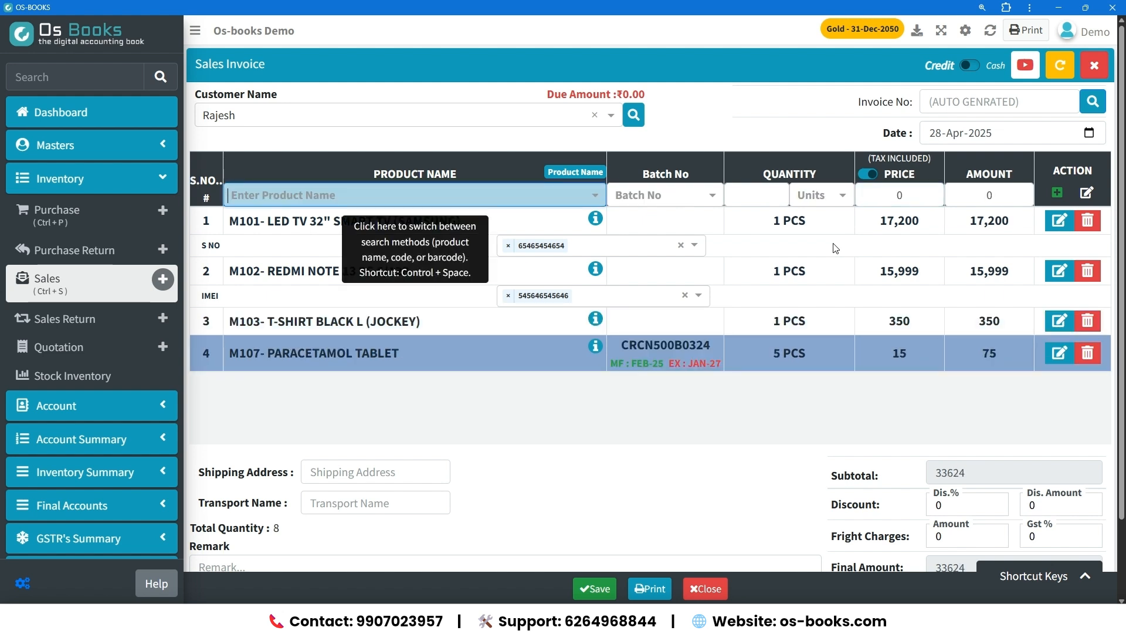
Switch the invoice's product search method from product name to barcode.
{"action": "left_click", "coordinate": [544, 199]}
{"action": "key", "text": "Down"}
{"action": "key", "text": "Down"}
{"action": "key", "text": "Down"}
{"action": "key", "text": "Down"}
{"action": "key", "text": "Down"}
{"action": "key", "text": "Down"}
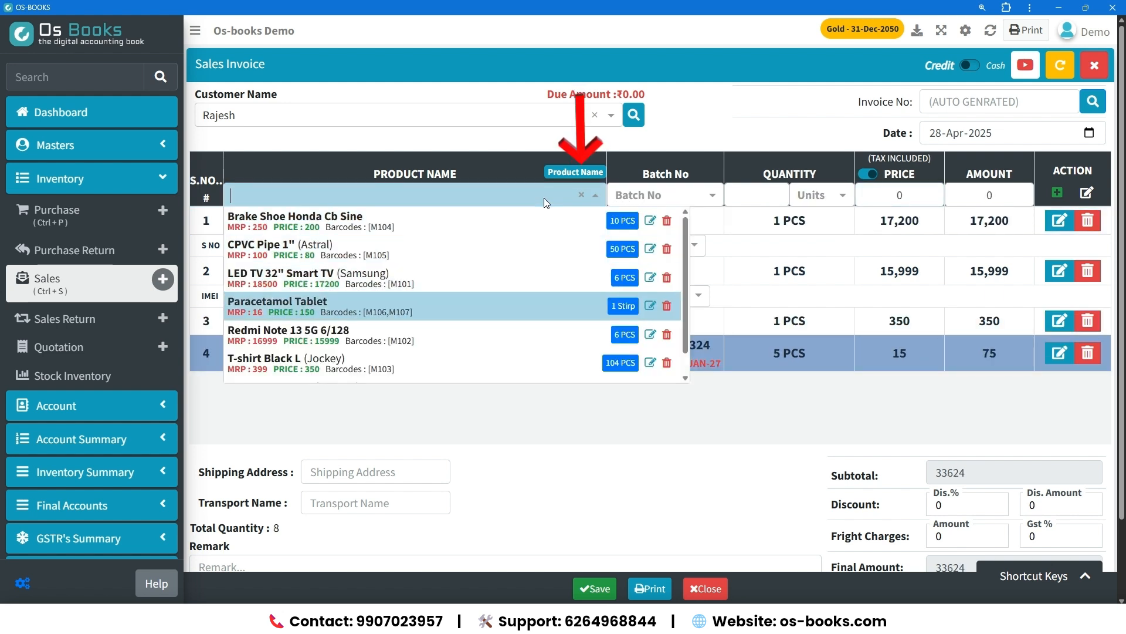
{"action": "left_click", "coordinate": [592, 176]}
{"action": "left_click", "coordinate": [592, 173]}
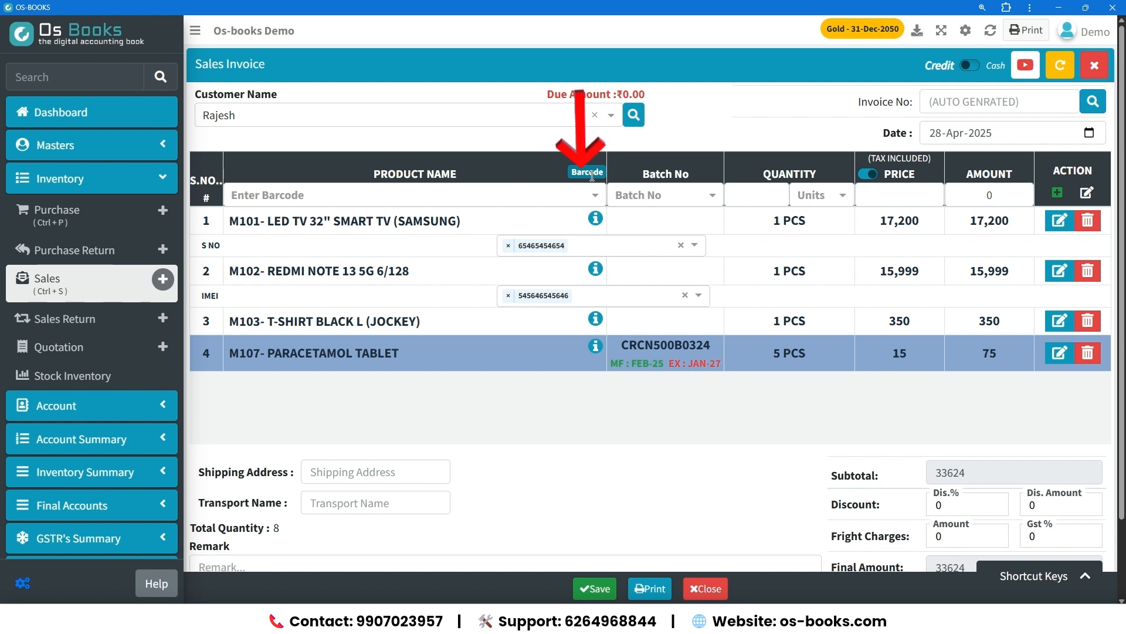
{"action": "left_click", "coordinate": [573, 191]}
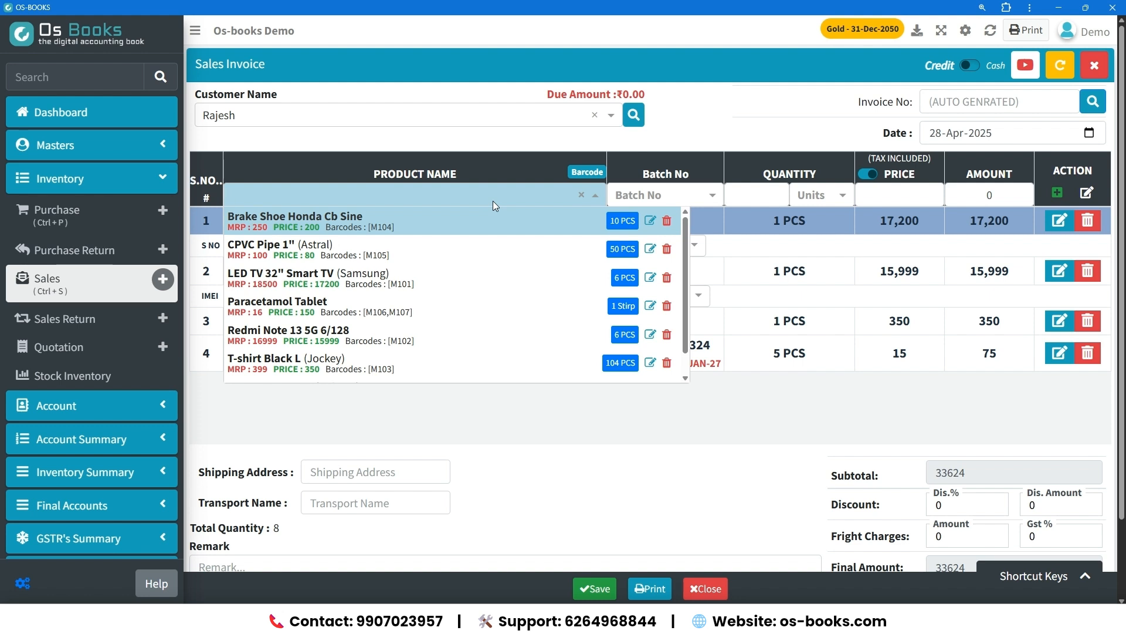
{"action": "type", "text": "6001067066613"}
{"action": "key", "text": "Return"}
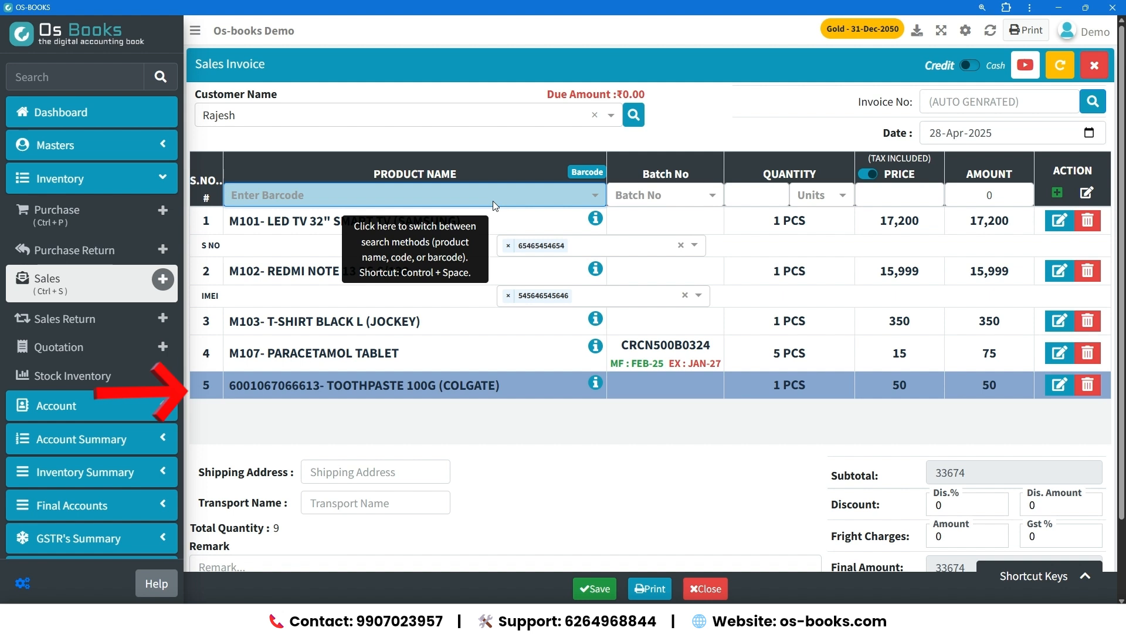
{"action": "left_click", "coordinate": [822, 418]}
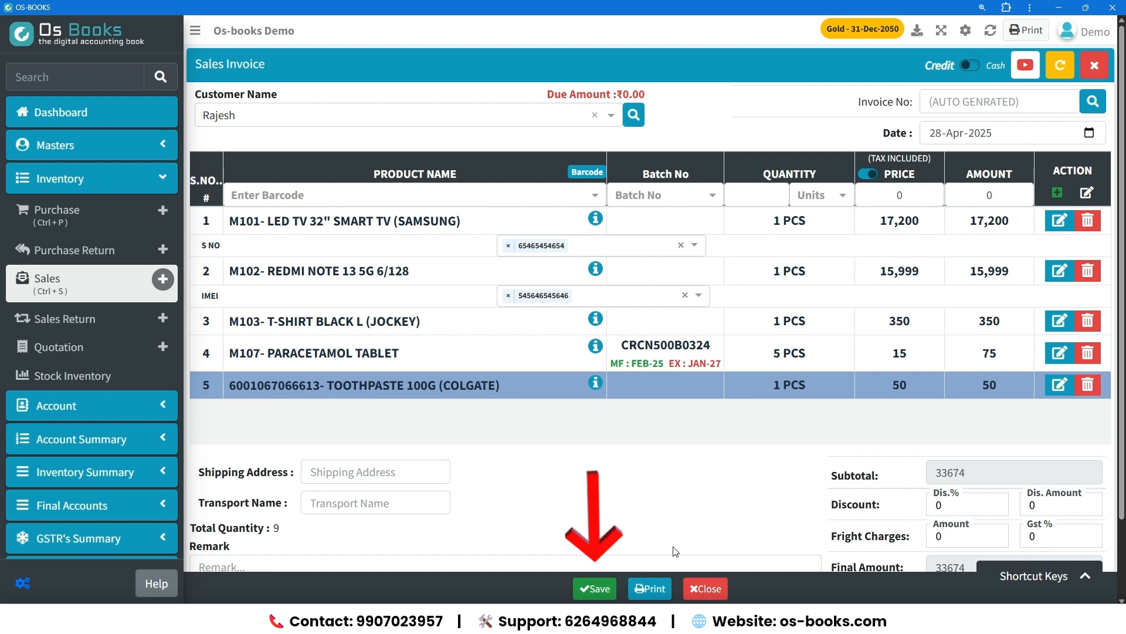
Start saving the sales invoice, set the paid amount to 15000 and open the payment source choices.
{"action": "left_click", "coordinate": [600, 588]}
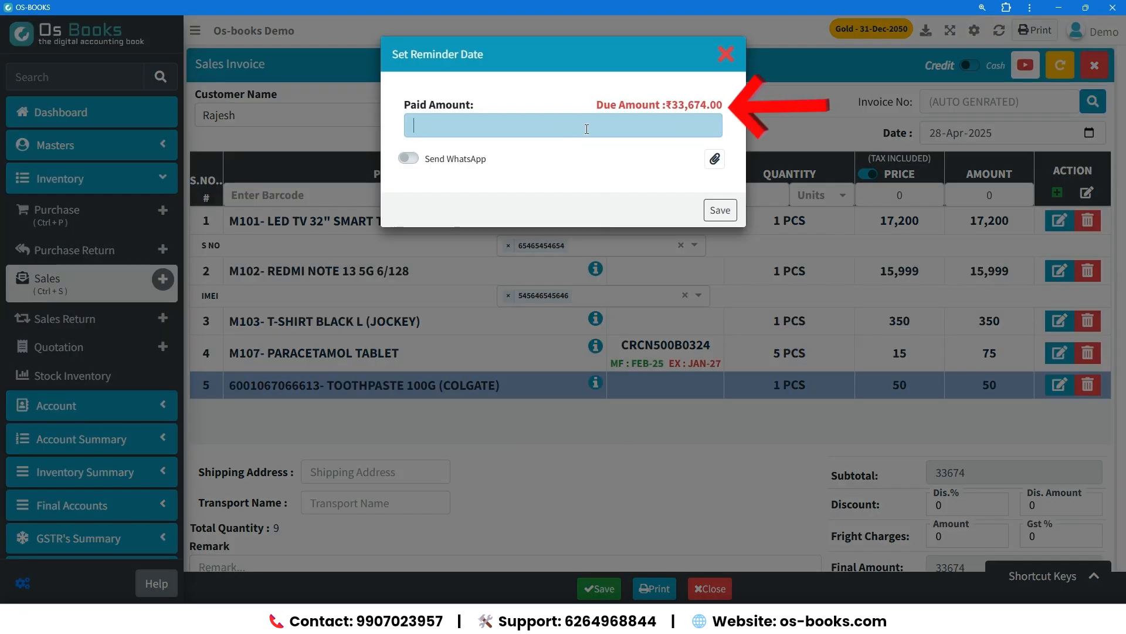
{"action": "type", "text": "15000"}
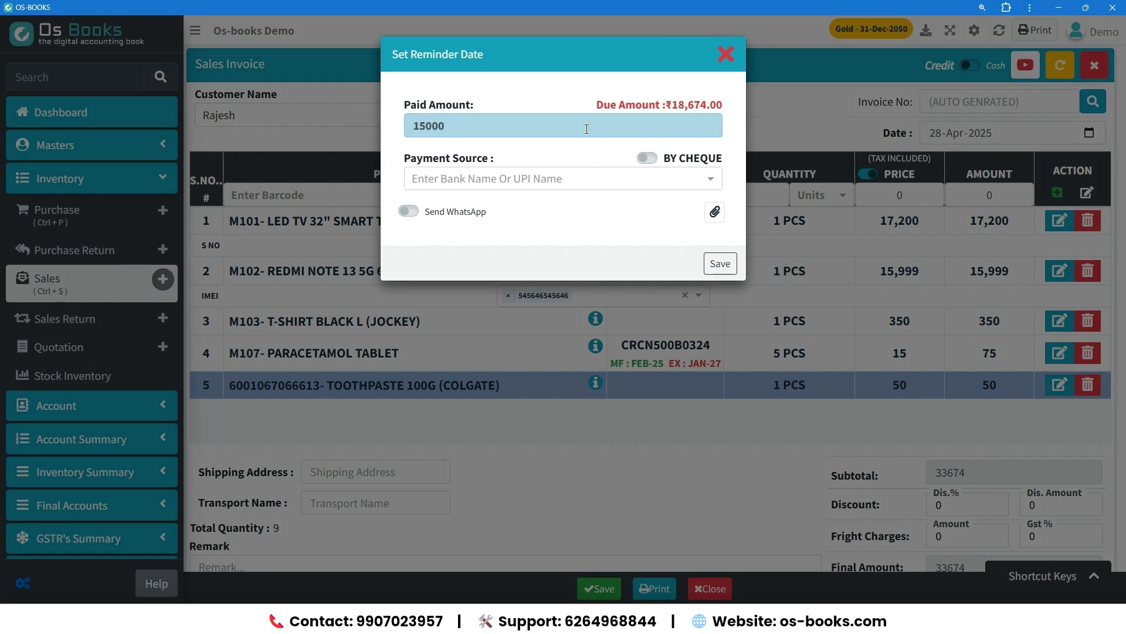
{"action": "key", "text": "Tab"}
{"action": "key", "text": "Down"}
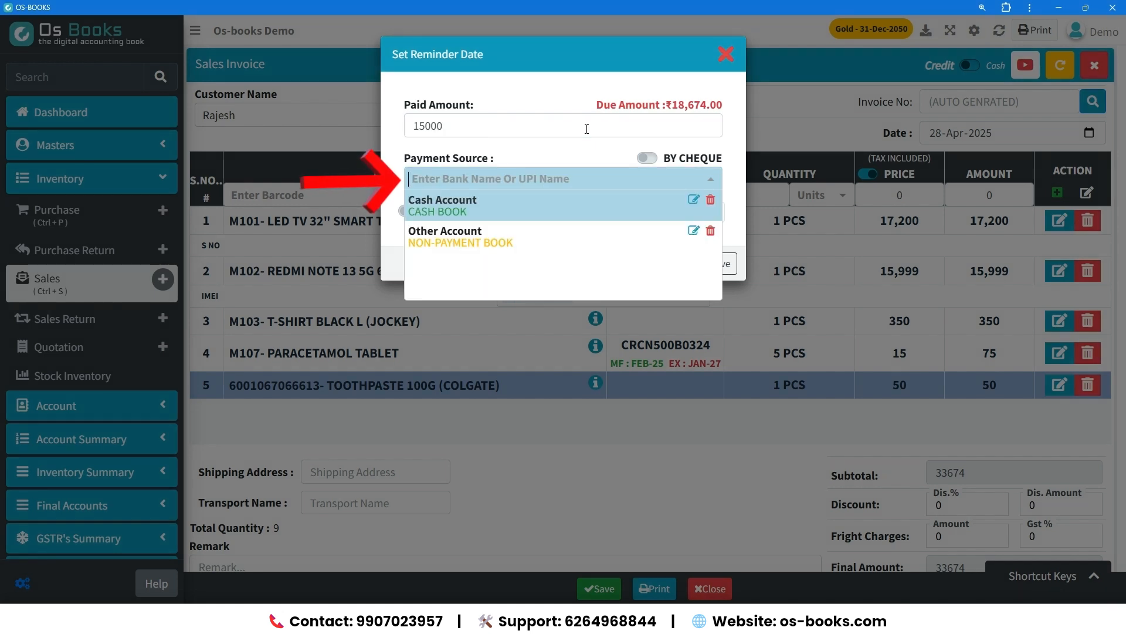
Add Bank Of India as a new payment source of type BANK BOOK and submit it.
{"action": "type", "text": "Ba"}
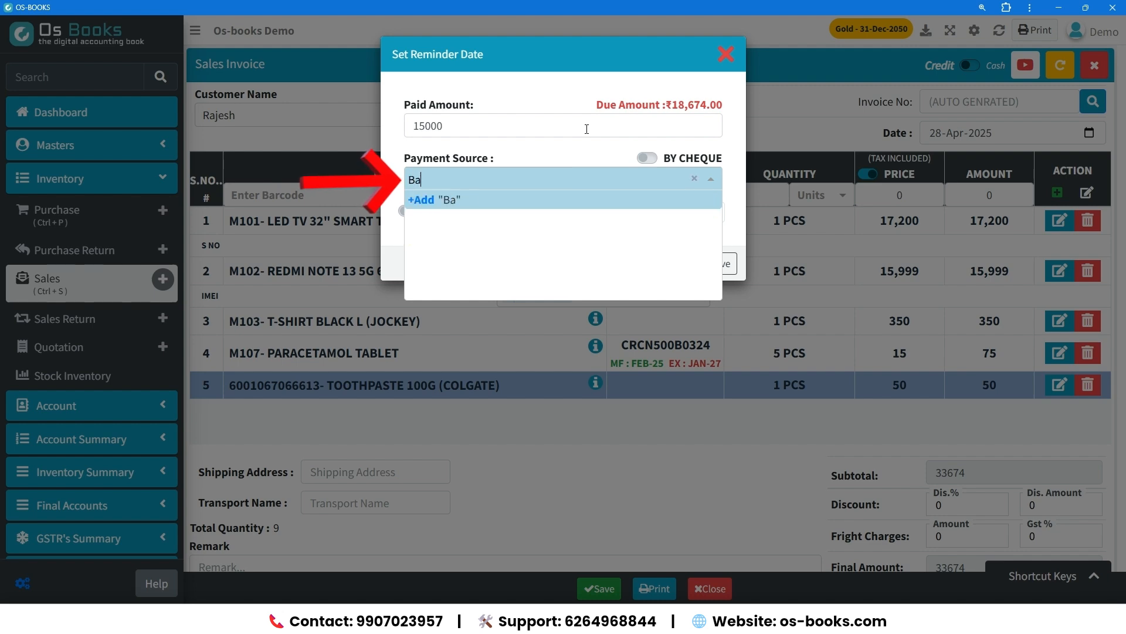
{"action": "type", "text": "nk Of India"}
{"action": "key", "text": "Return"}
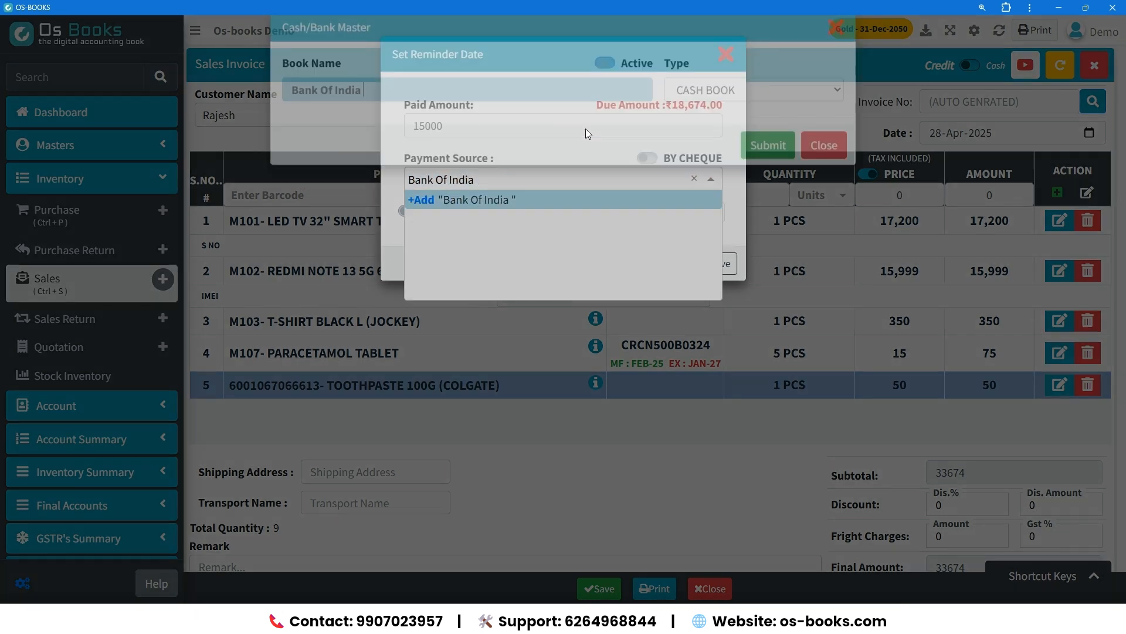
{"action": "key", "text": "Return"}
{"action": "key", "text": "Down"}
{"action": "key", "text": "Down"}
{"action": "key", "text": "Up"}
{"action": "key", "text": "Return"}
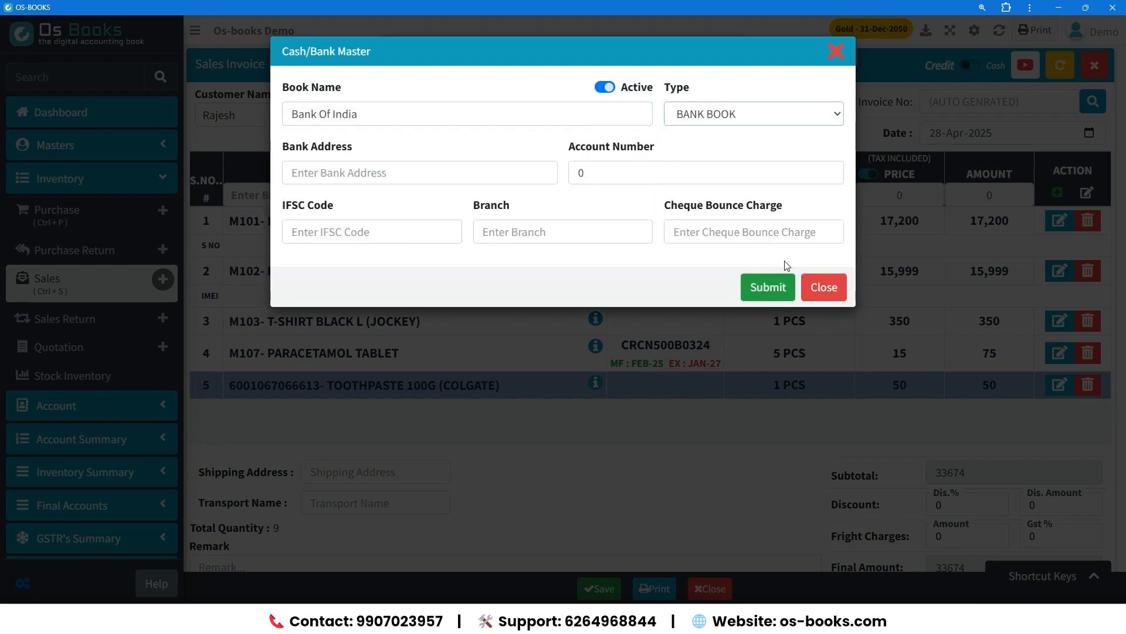
{"action": "left_click", "coordinate": [766, 287]}
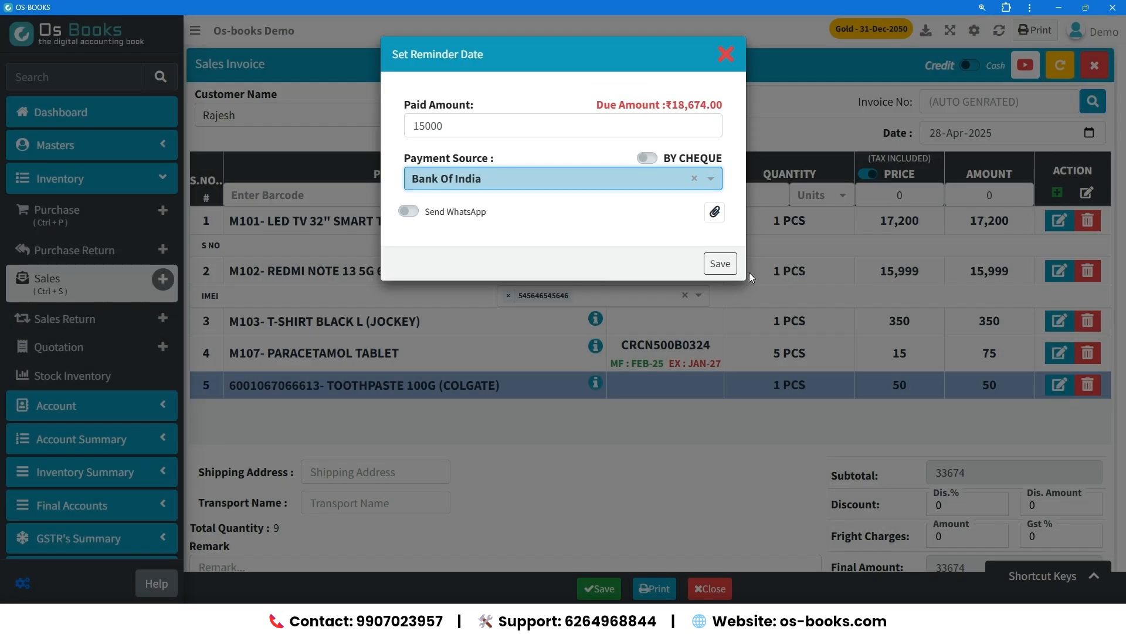
Save the sales invoice with its payment and view the printable tax invoice without printing it.
{"action": "left_click", "coordinate": [719, 264]}
{"action": "left_click", "coordinate": [566, 396]}
{"action": "key", "text": "Escape"}
{"action": "scroll", "coordinate": [758, 319], "scroll_direction": "down", "scroll_amount": 2}
{"action": "scroll", "coordinate": [761, 324], "scroll_direction": "up", "scroll_amount": 2}
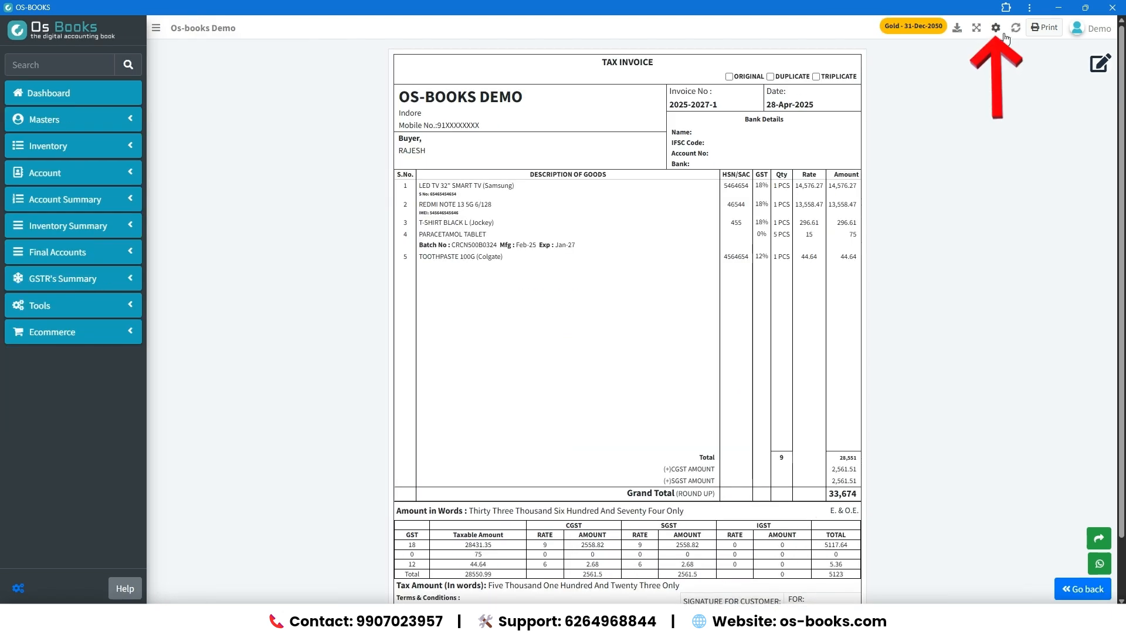
Open the invoice print settings, enable Show Invoice Type and Show Stamp/Signature, and preview Show Barcode before turning it off again.
{"action": "left_click", "coordinate": [996, 28]}
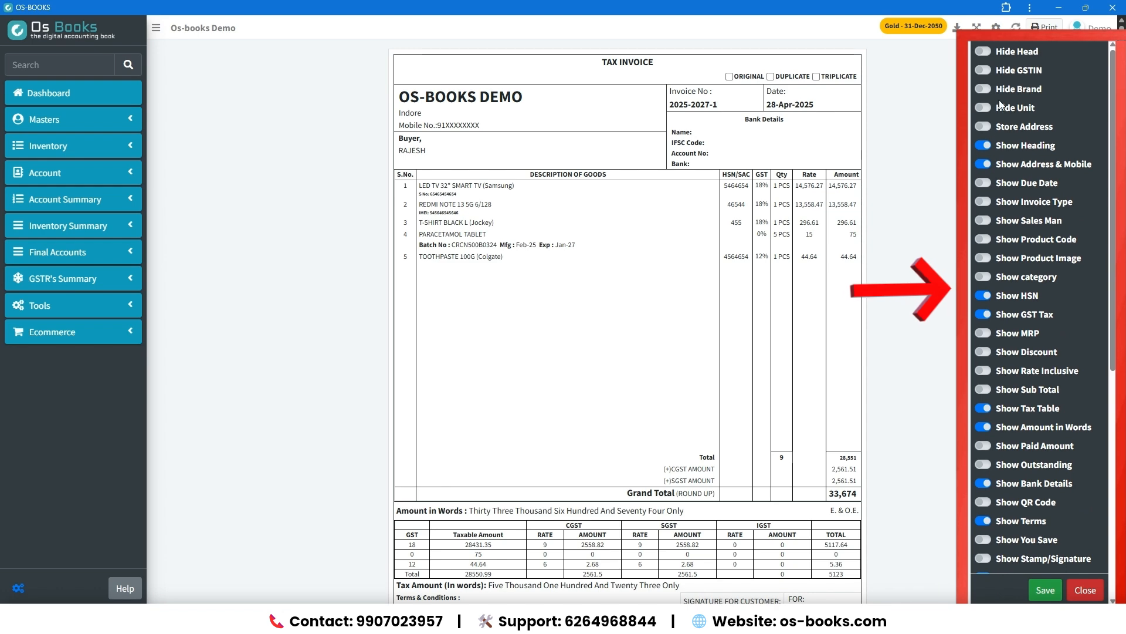
{"action": "left_click", "coordinate": [983, 201]}
{"action": "scroll", "coordinate": [992, 442], "scroll_direction": "down", "scroll_amount": 3}
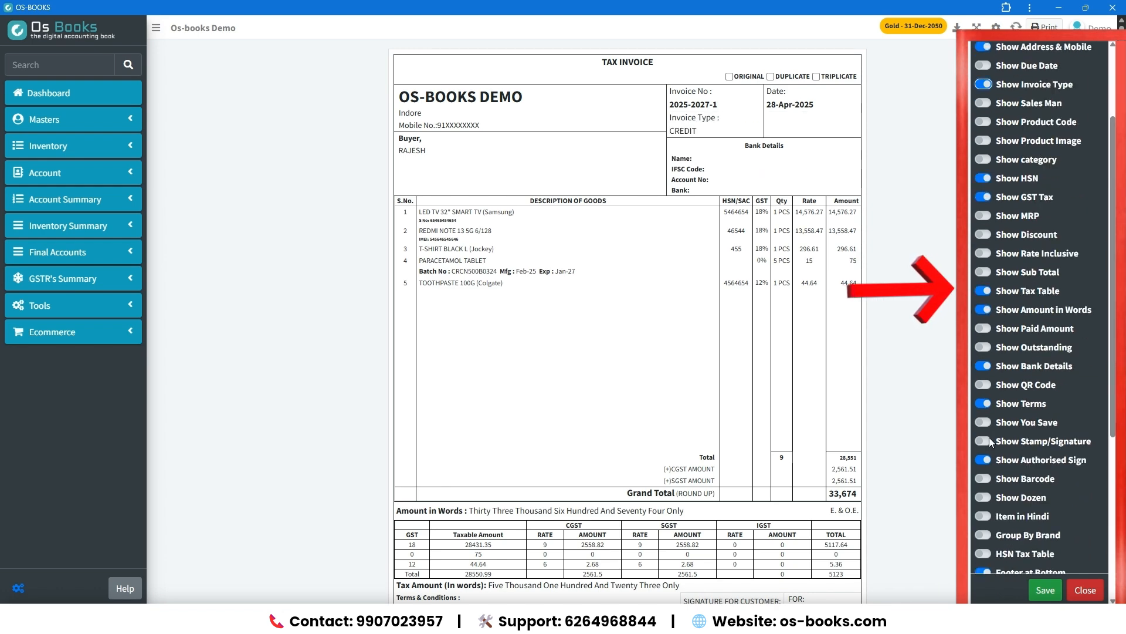
{"action": "left_click", "coordinate": [992, 441]}
{"action": "left_click", "coordinate": [986, 478]}
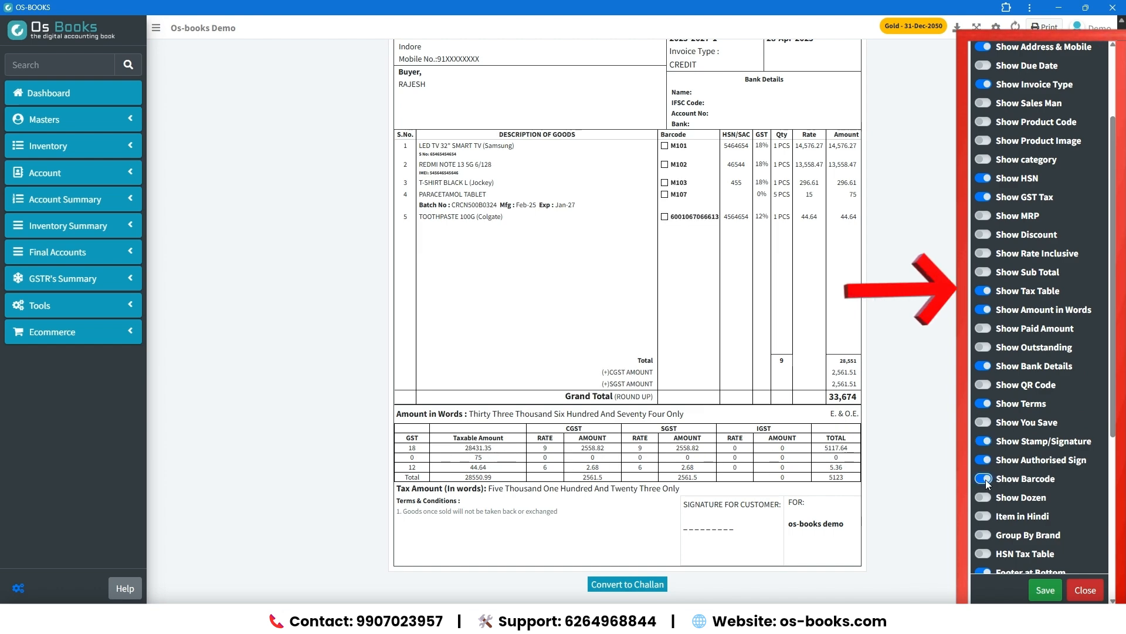
{"action": "left_click", "coordinate": [986, 479]}
{"action": "scroll", "coordinate": [991, 499], "scroll_direction": "down", "scroll_amount": 5}
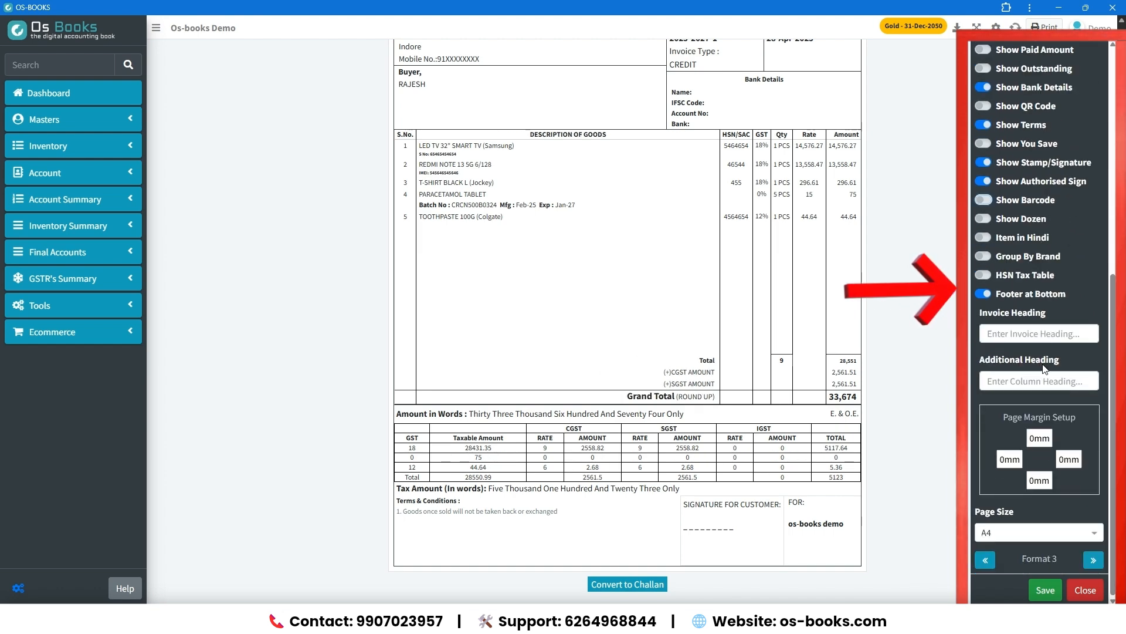
Browse the A4 invoice formats forward and back to compare their layouts.
{"action": "left_click", "coordinate": [986, 561]}
{"action": "left_click", "coordinate": [987, 562]}
{"action": "scroll", "coordinate": [822, 352], "scroll_direction": "up", "scroll_amount": 2}
{"action": "scroll", "coordinate": [821, 352], "scroll_direction": "down", "scroll_amount": 2}
{"action": "left_click", "coordinate": [1092, 563]}
{"action": "left_click", "coordinate": [1093, 563]}
{"action": "left_click", "coordinate": [1092, 563]}
{"action": "left_click", "coordinate": [1092, 563]}
{"action": "left_click", "coordinate": [1093, 563]}
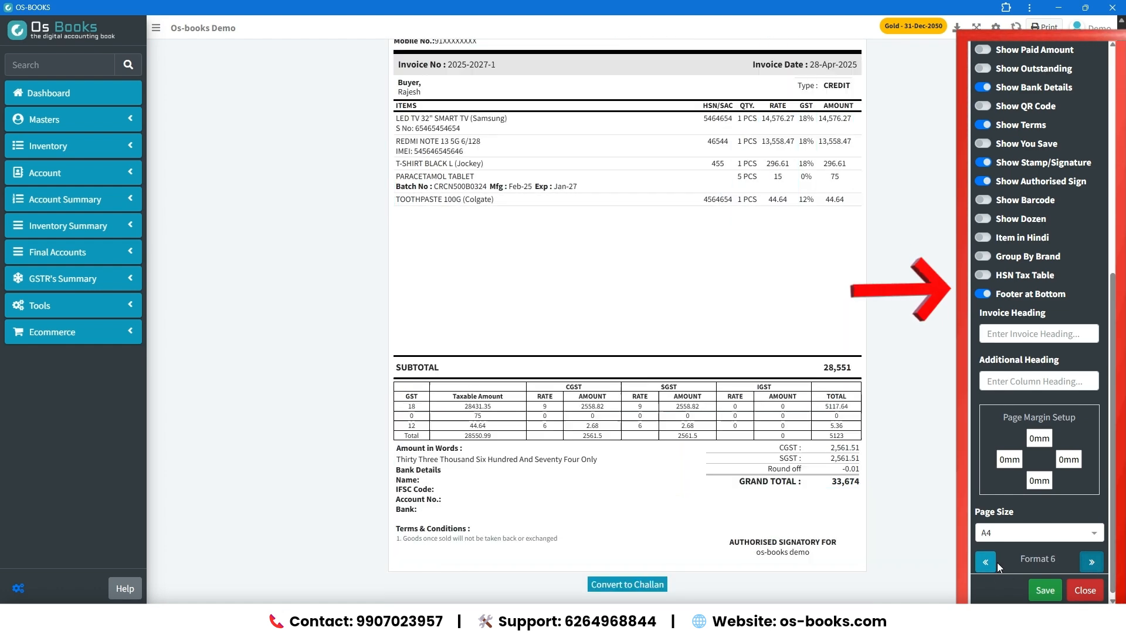
{"action": "left_click", "coordinate": [988, 564]}
{"action": "left_click", "coordinate": [987, 565]}
{"action": "left_click", "coordinate": [987, 565]}
{"action": "left_click", "coordinate": [987, 564]}
{"action": "left_click", "coordinate": [987, 564]}
Try different page sizes, including T4, and invoice formats, then save and close the invoice print settings.
{"action": "left_click", "coordinate": [1043, 533]}
{"action": "left_click", "coordinate": [1005, 458]}
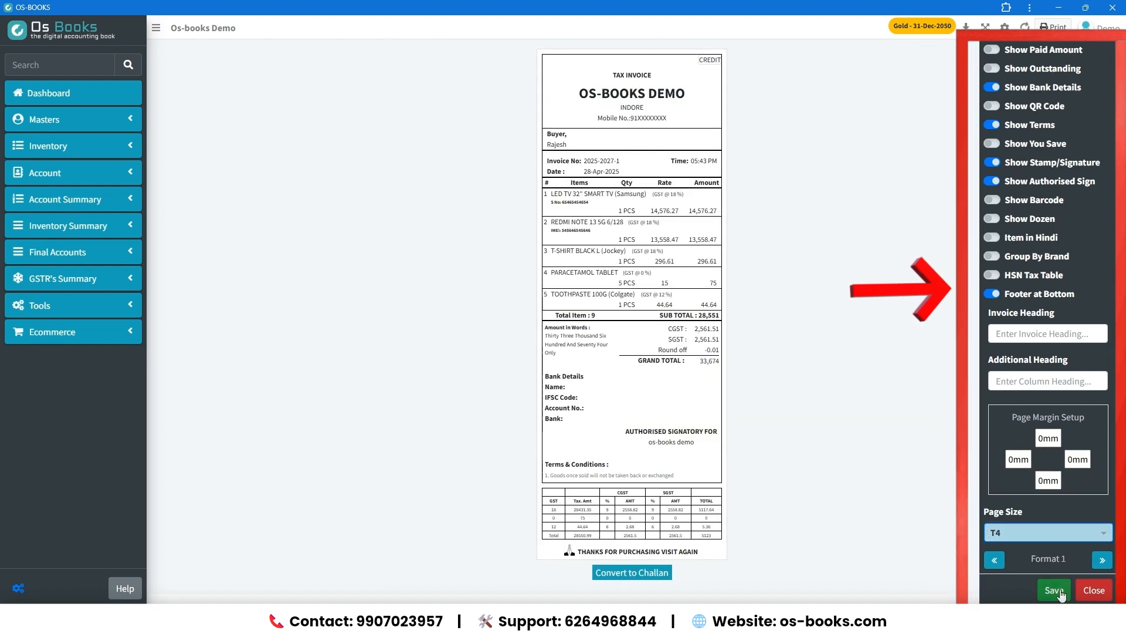
{"action": "left_click", "coordinate": [1043, 532]}
{"action": "left_click", "coordinate": [1011, 444]}
{"action": "left_click", "coordinate": [1042, 533]}
{"action": "left_click", "coordinate": [1010, 444]}
{"action": "left_click", "coordinate": [1092, 563]}
{"action": "left_click", "coordinate": [1093, 563]}
{"action": "left_click", "coordinate": [1050, 586]}
{"action": "scroll", "coordinate": [787, 351], "scroll_direction": "down", "scroll_amount": 1}
{"action": "scroll", "coordinate": [787, 351], "scroll_direction": "up", "scroll_amount": 1}
{"action": "left_click", "coordinate": [1086, 588]}
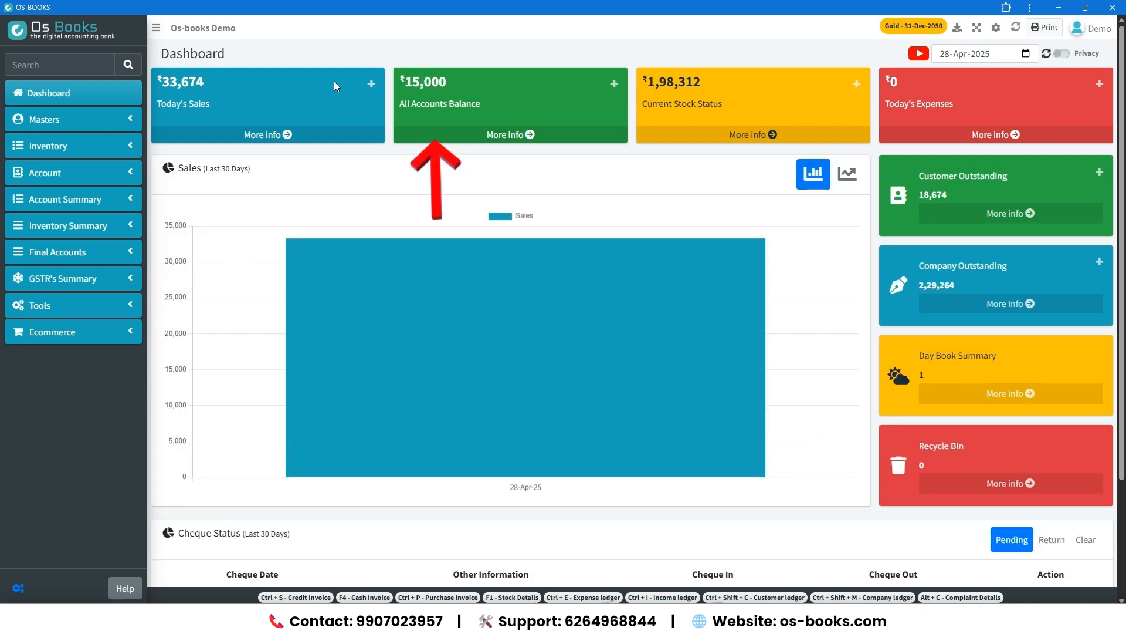
Review the All Accounts Balance and Today's Sales figures on the dashboard.
{"action": "left_click_drag", "start_coordinate": [401, 81], "coordinate": [473, 81]}
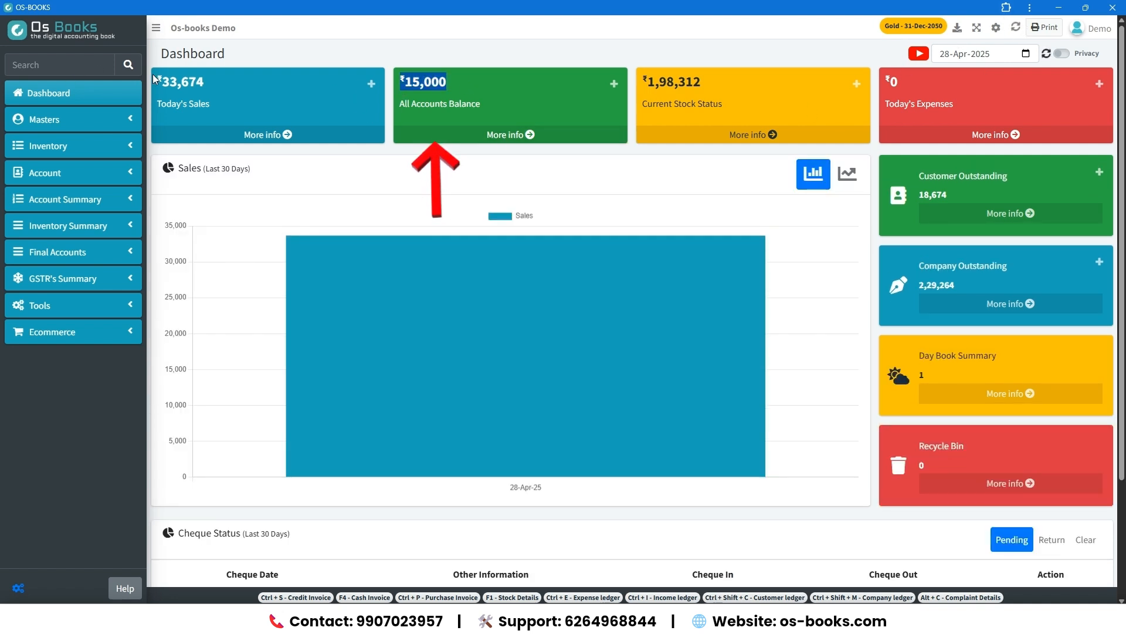
{"action": "left_click_drag", "start_coordinate": [153, 76], "coordinate": [218, 107]}
{"action": "left_click", "coordinate": [625, 217]}
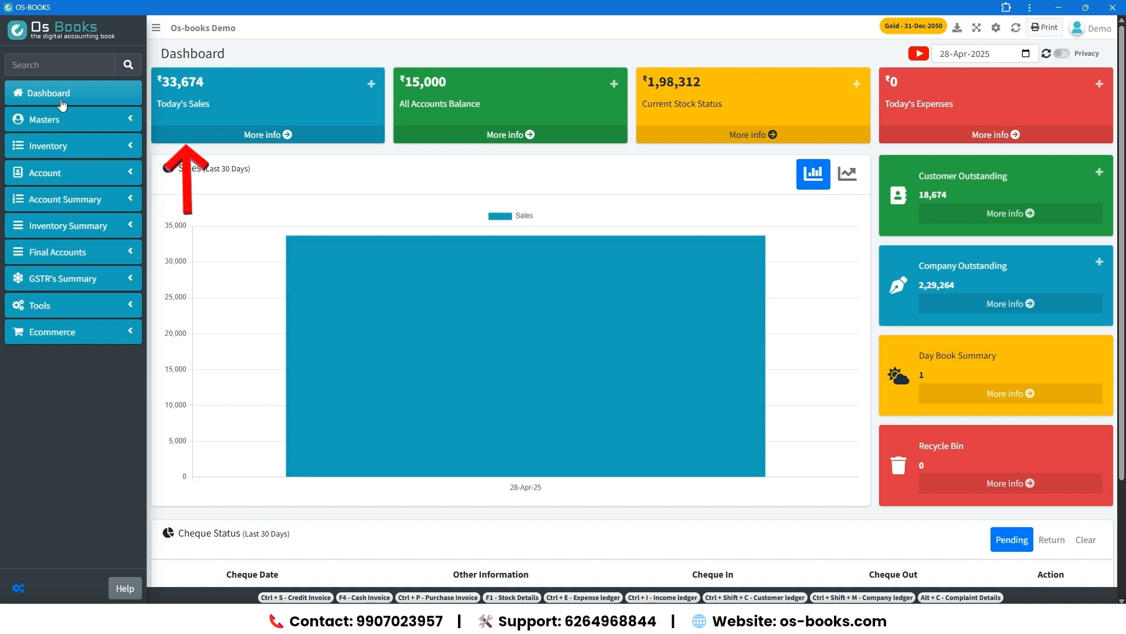
{"action": "left_click", "coordinate": [48, 146]}
{"action": "left_click", "coordinate": [37, 227]}
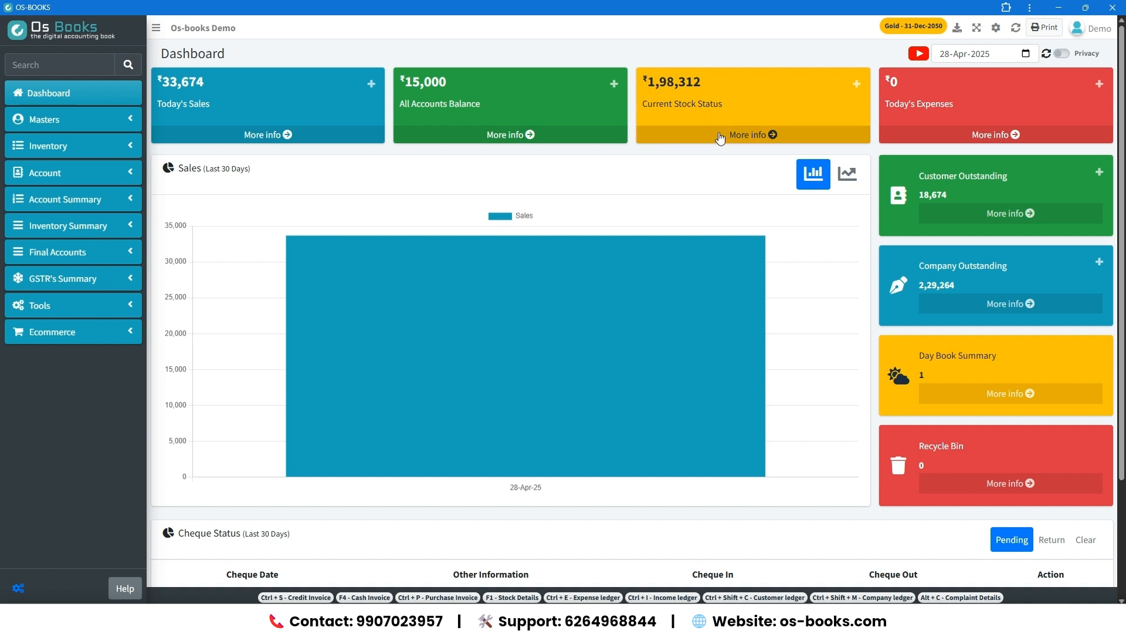
Review the product list behind Current Stock Status and return to the dashboard.
{"action": "left_click", "coordinate": [721, 136]}
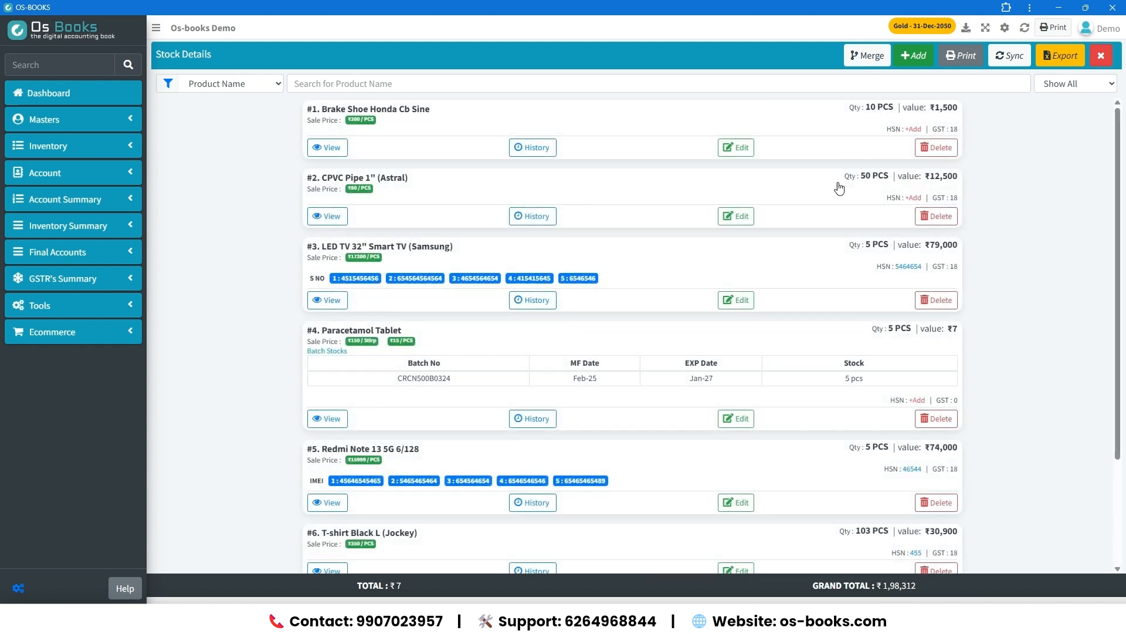
{"action": "scroll", "coordinate": [838, 305], "scroll_direction": "down", "scroll_amount": 2}
{"action": "scroll", "coordinate": [549, 332], "scroll_direction": "up", "scroll_amount": 2}
{"action": "scroll", "coordinate": [648, 313], "scroll_direction": "down", "scroll_amount": 2}
{"action": "scroll", "coordinate": [614, 208], "scroll_direction": "up", "scroll_amount": 2}
{"action": "left_click", "coordinate": [50, 93]}
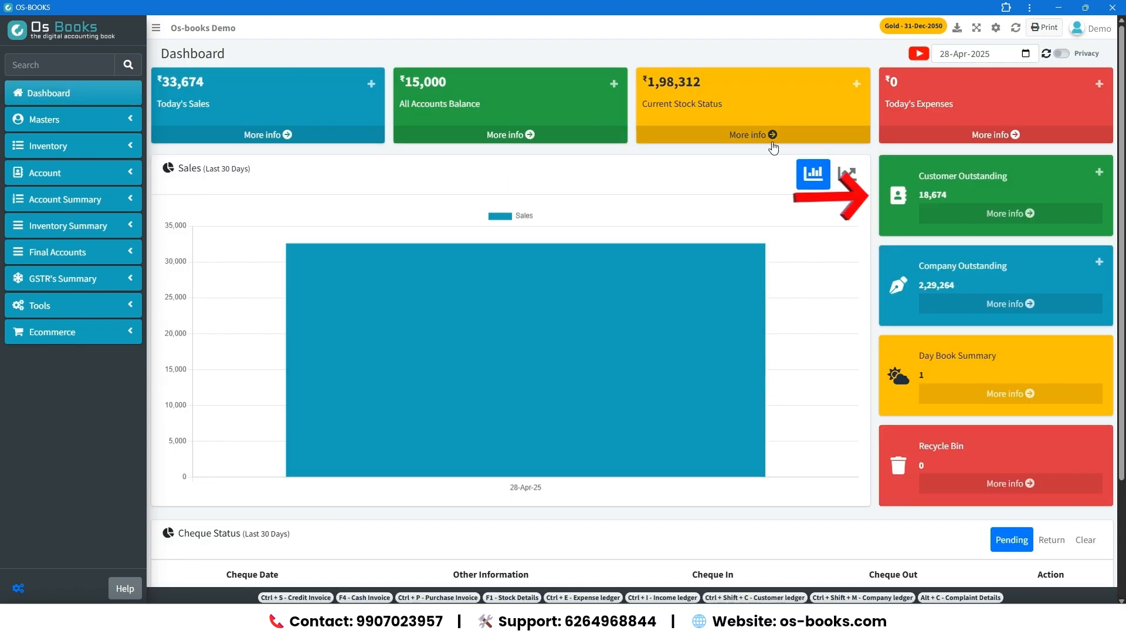
Check the Customer Outstanding and Company Outstanding figures, and open the customer outstanding details.
{"action": "left_click_drag", "start_coordinate": [916, 195], "coordinate": [965, 193]}
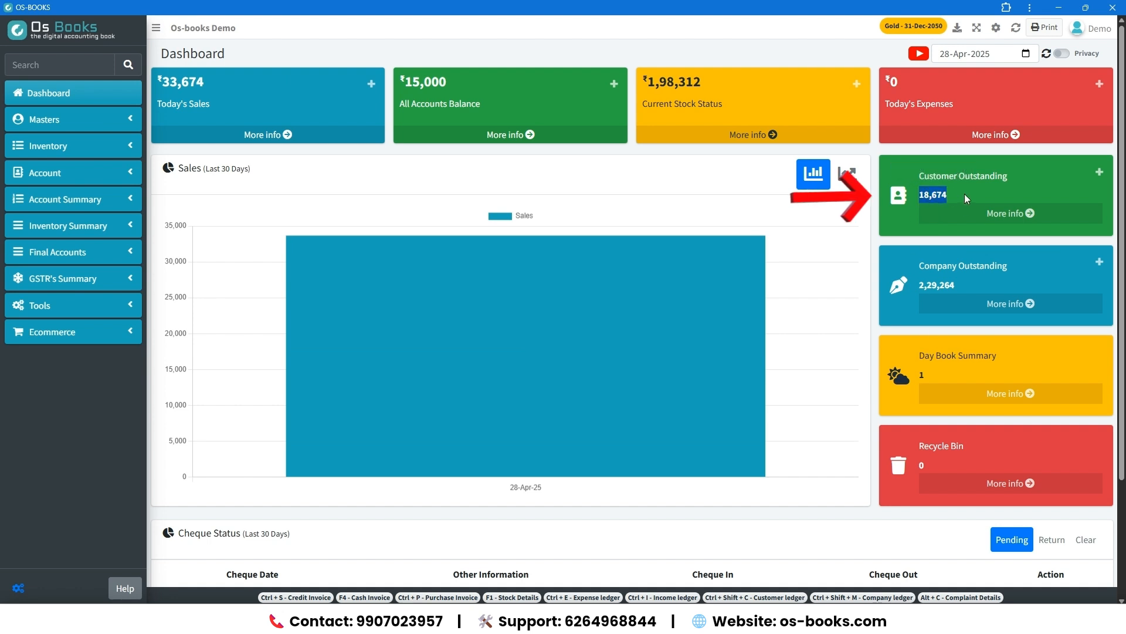
{"action": "left_click", "coordinate": [913, 288]}
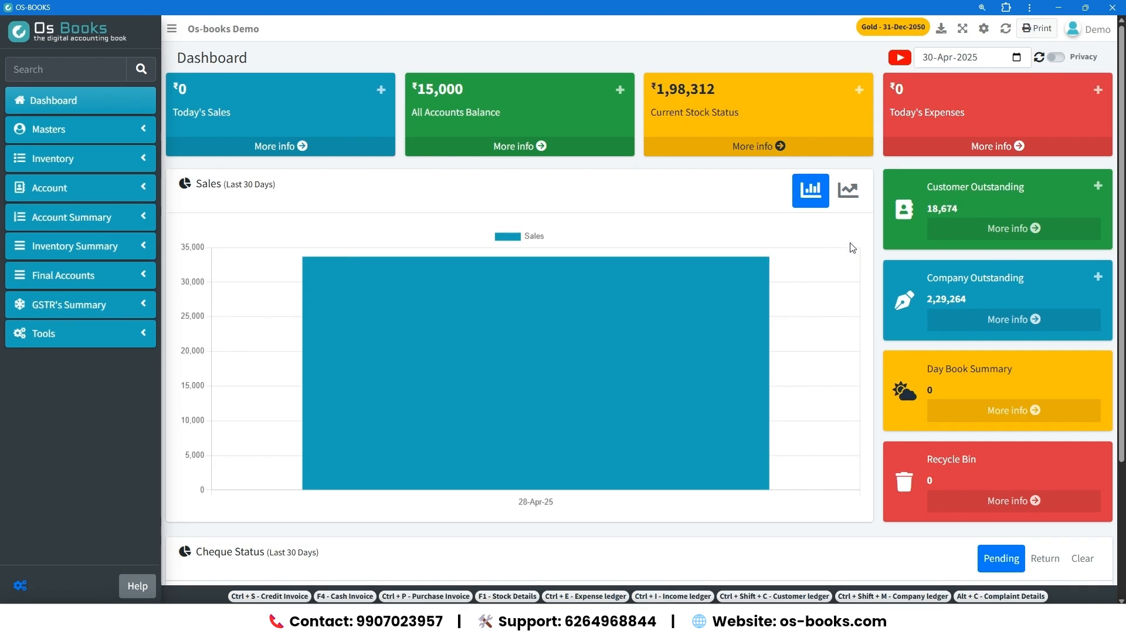
{"action": "left_click", "coordinate": [971, 234]}
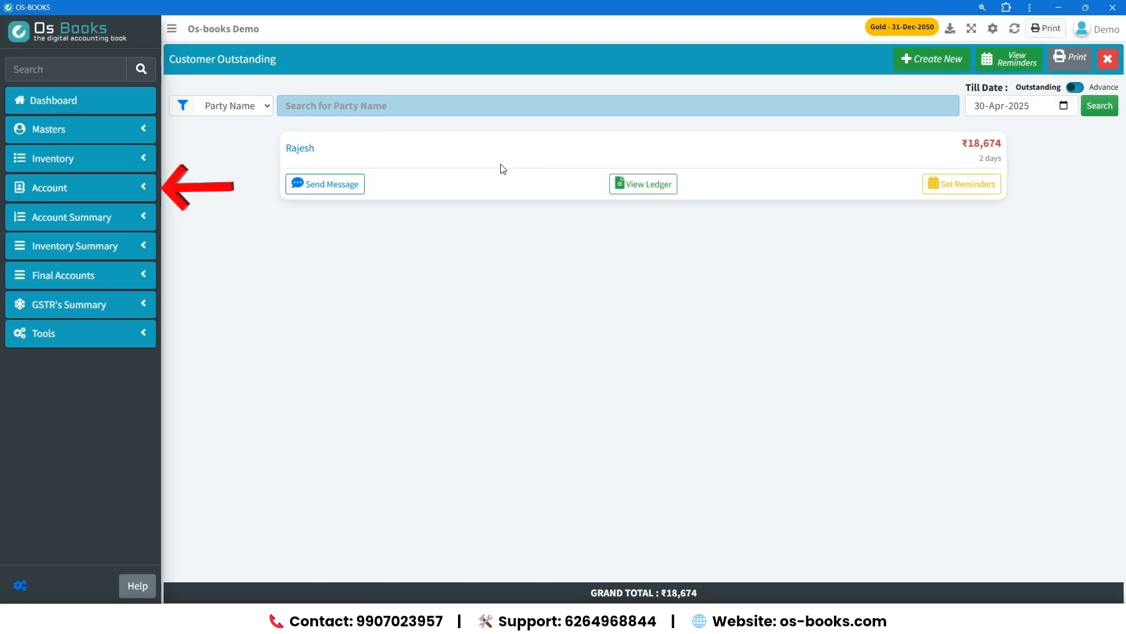
Open the Customer Ledger and select the customer billed on the sales invoice.
{"action": "left_click", "coordinate": [84, 182]}
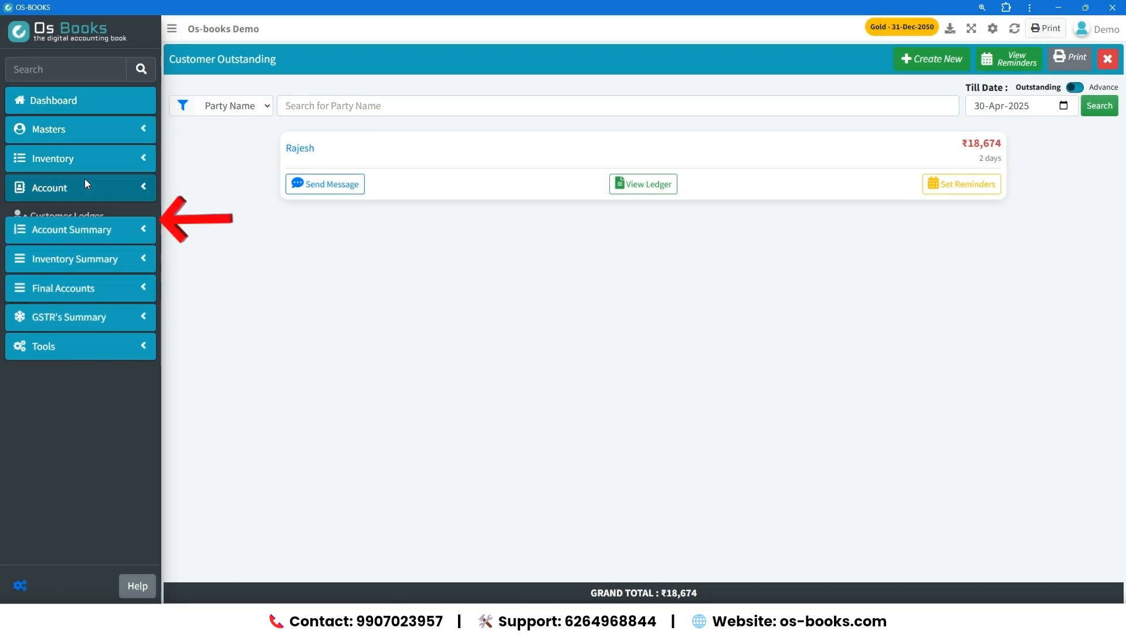
{"action": "left_click", "coordinate": [109, 230]}
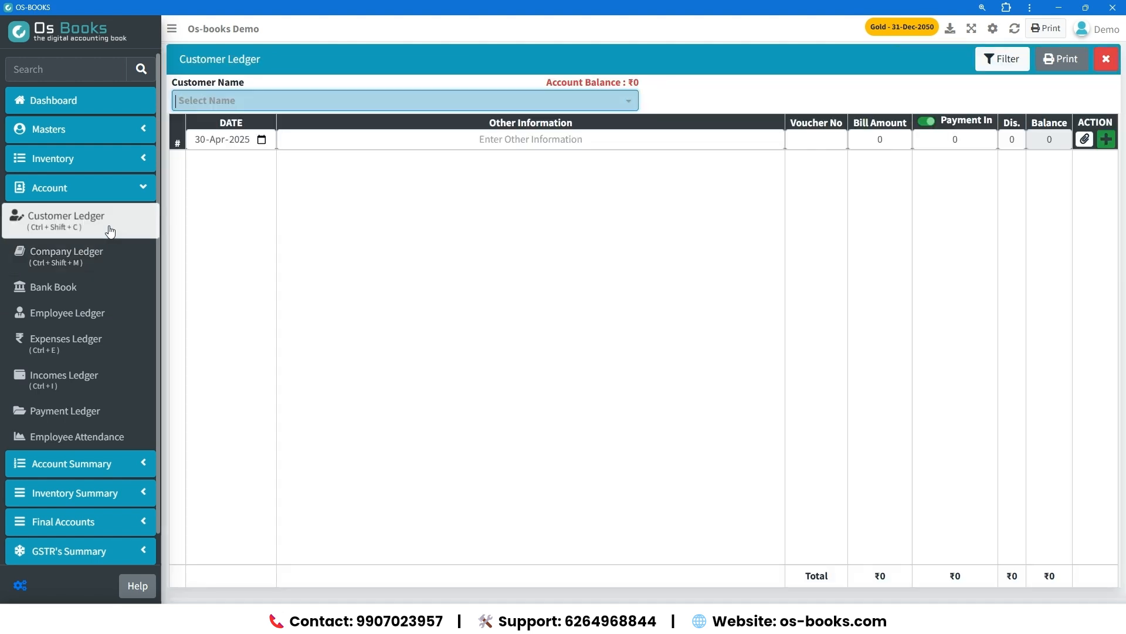
{"action": "left_click", "coordinate": [392, 102]}
{"action": "left_click", "coordinate": [370, 118]}
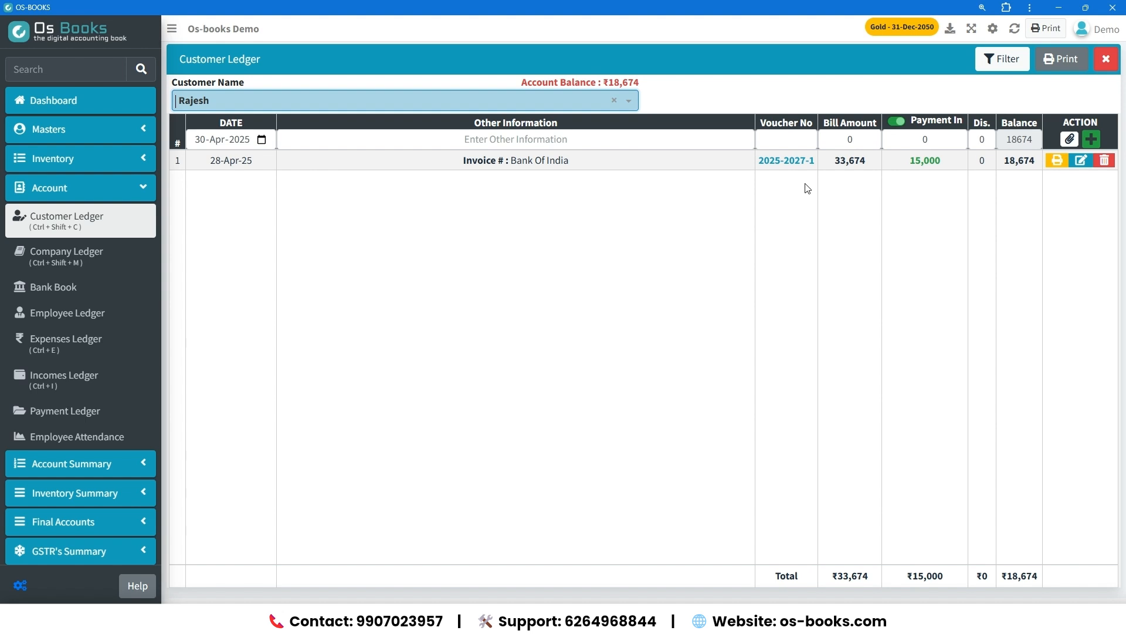
Record a payment in of 18674 from the customer dated 30-Apr-2025, received in Cash Account, and check the ledger balance.
{"action": "left_click", "coordinate": [568, 148]}
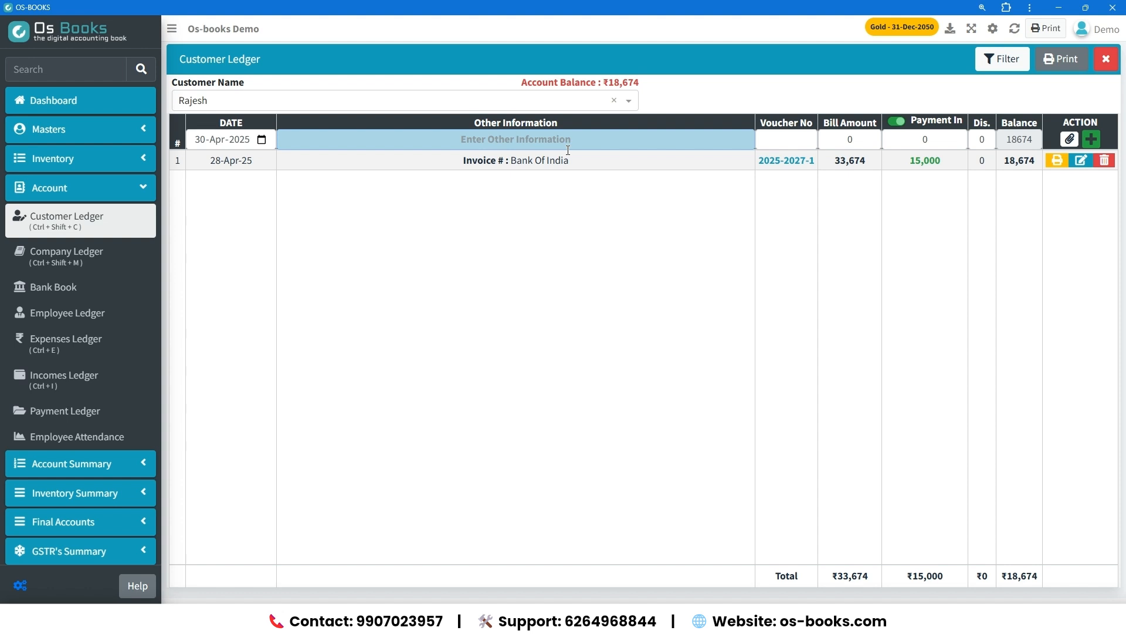
{"action": "key", "text": "Tab"}
{"action": "key", "text": "Tab"}
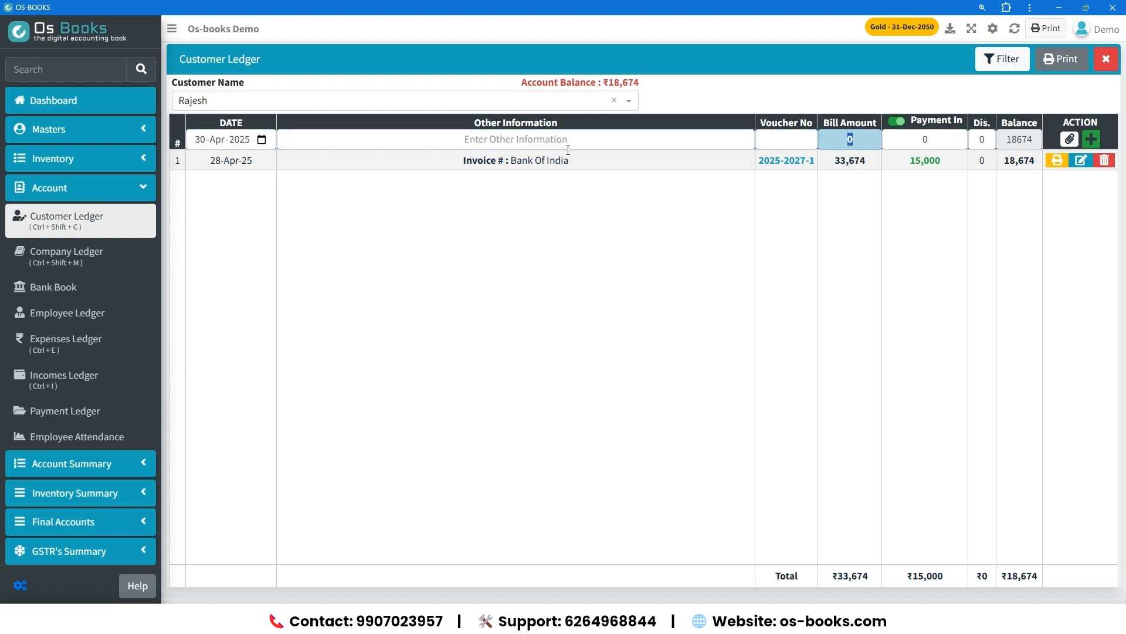
{"action": "key", "text": "Tab"}
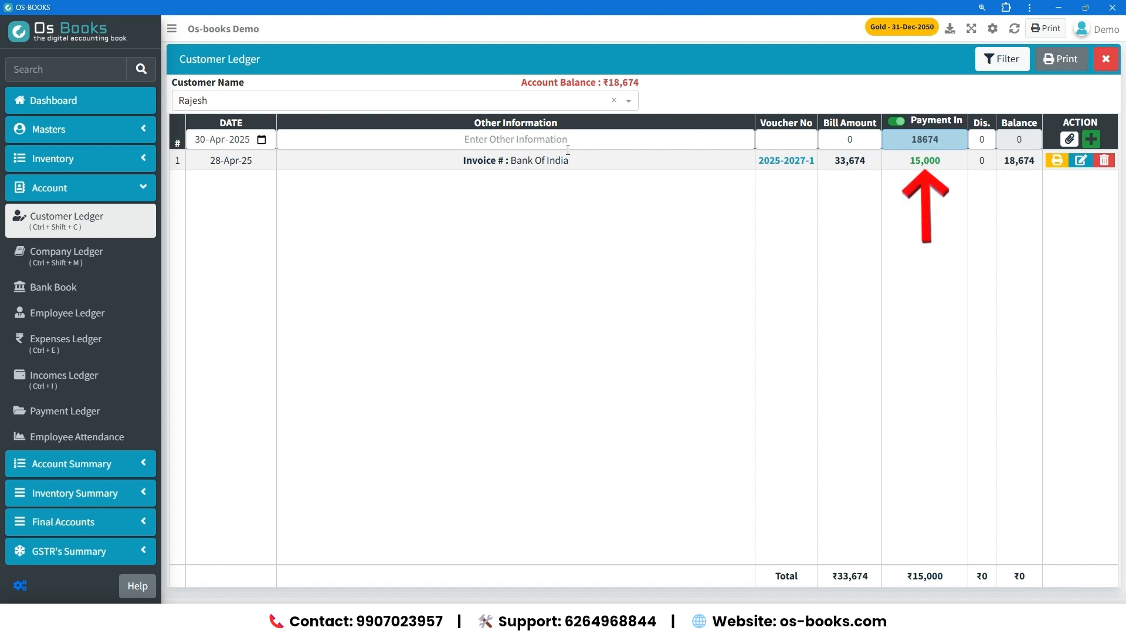
{"action": "key", "text": "Tab"}
{"action": "key", "text": "Return"}
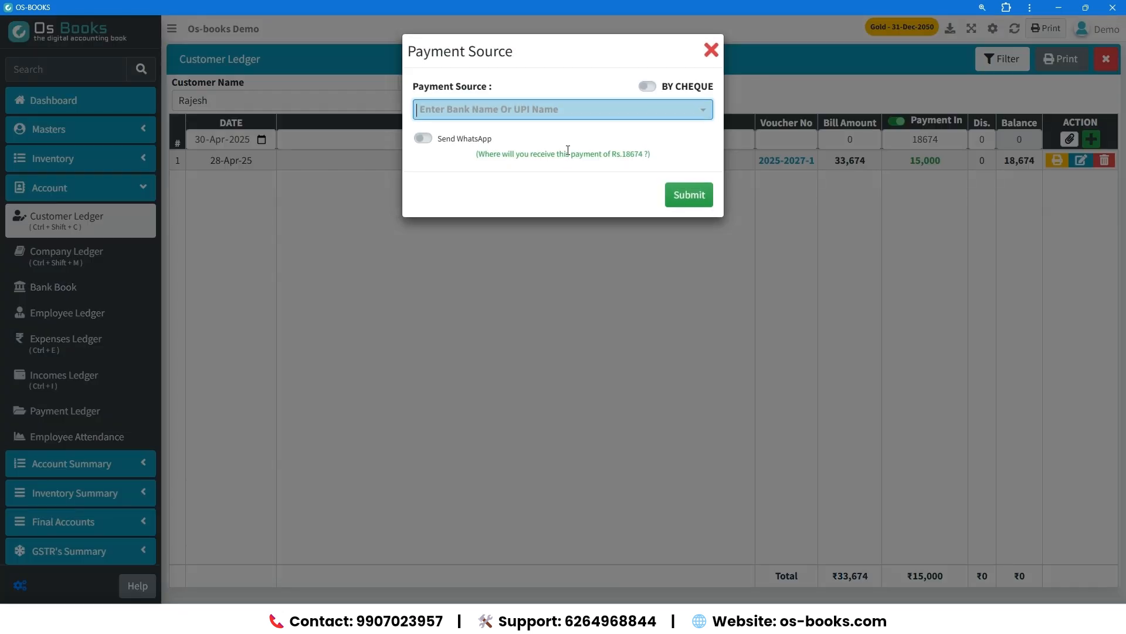
{"action": "key", "text": "Return"}
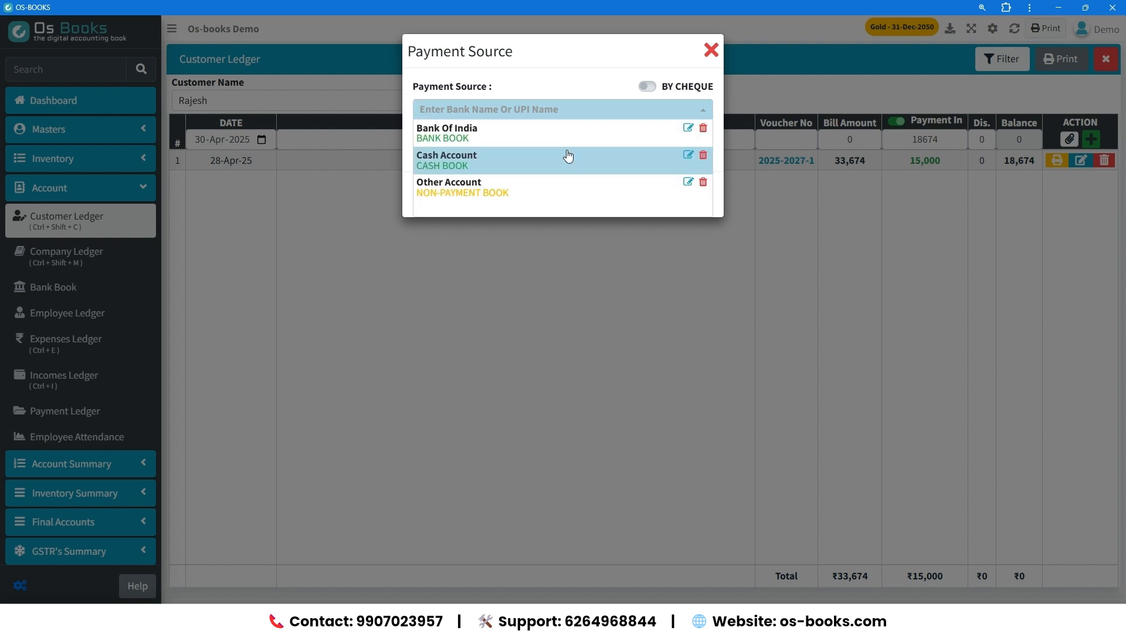
{"action": "left_click", "coordinate": [568, 156]}
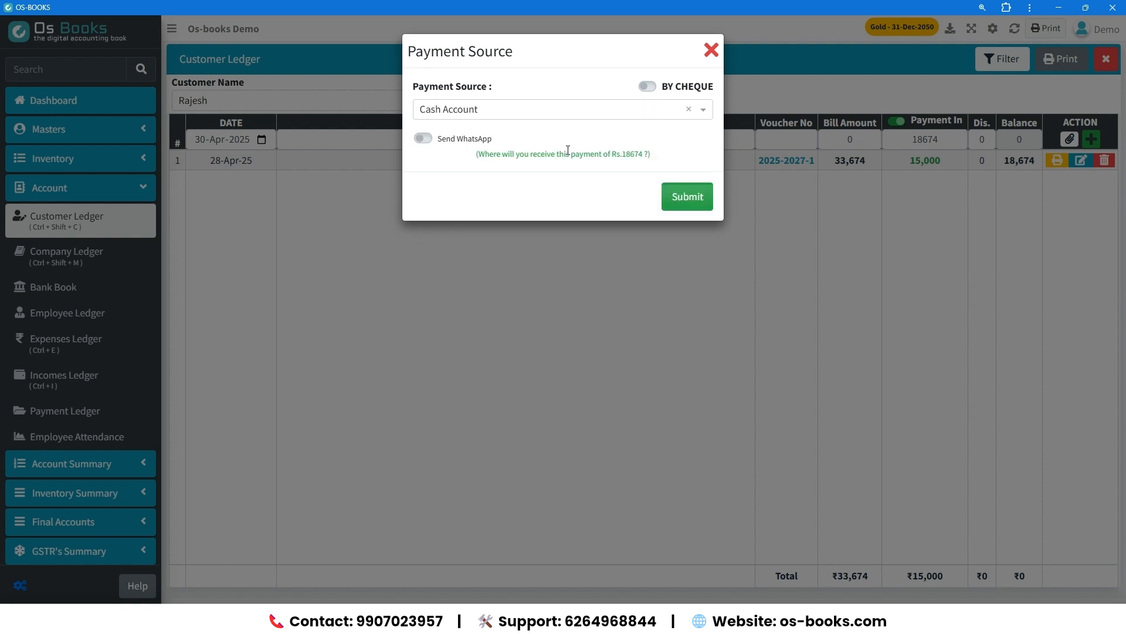
{"action": "key", "text": "Return"}
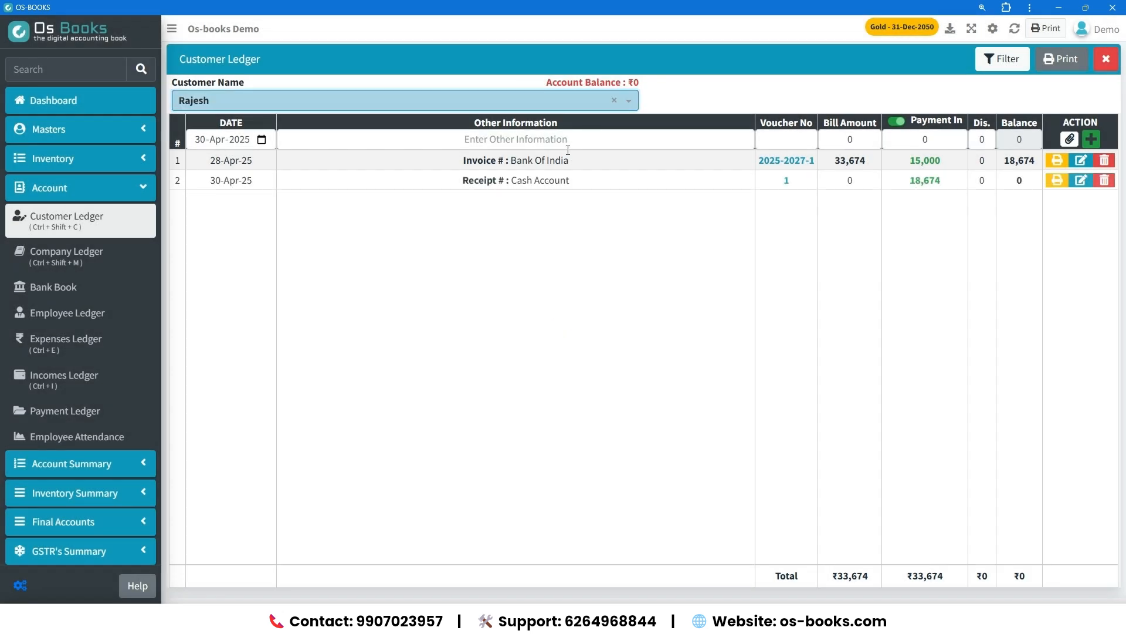
{"action": "double_click", "coordinate": [1019, 180]}
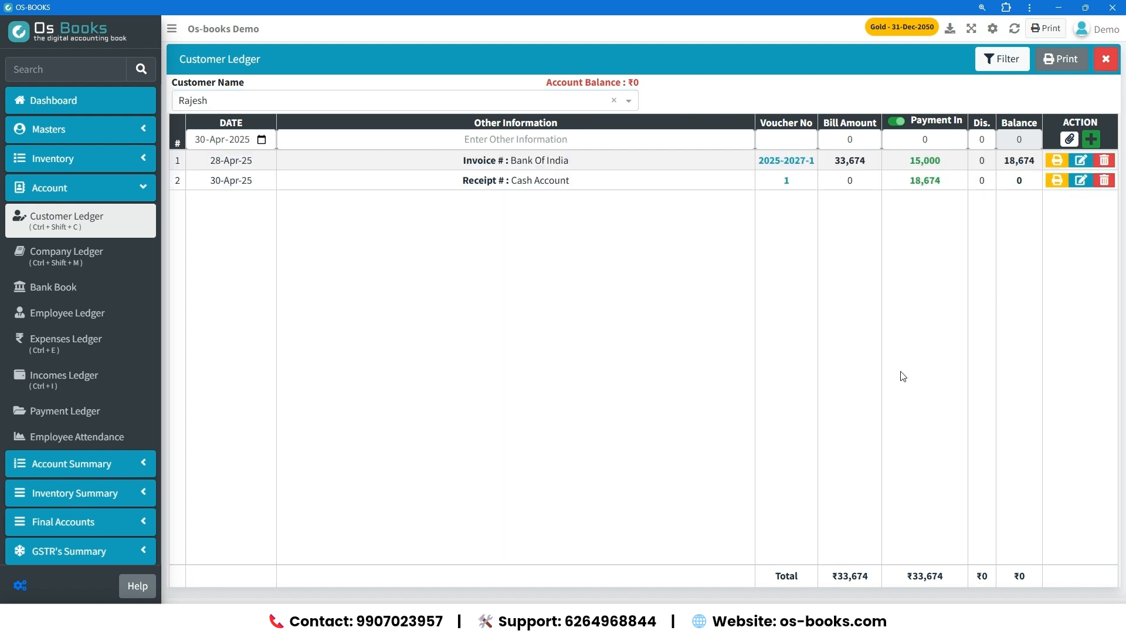
Open the Company Ledger and select Xyz Company.
{"action": "left_click", "coordinate": [106, 256]}
{"action": "left_click", "coordinate": [98, 111]}
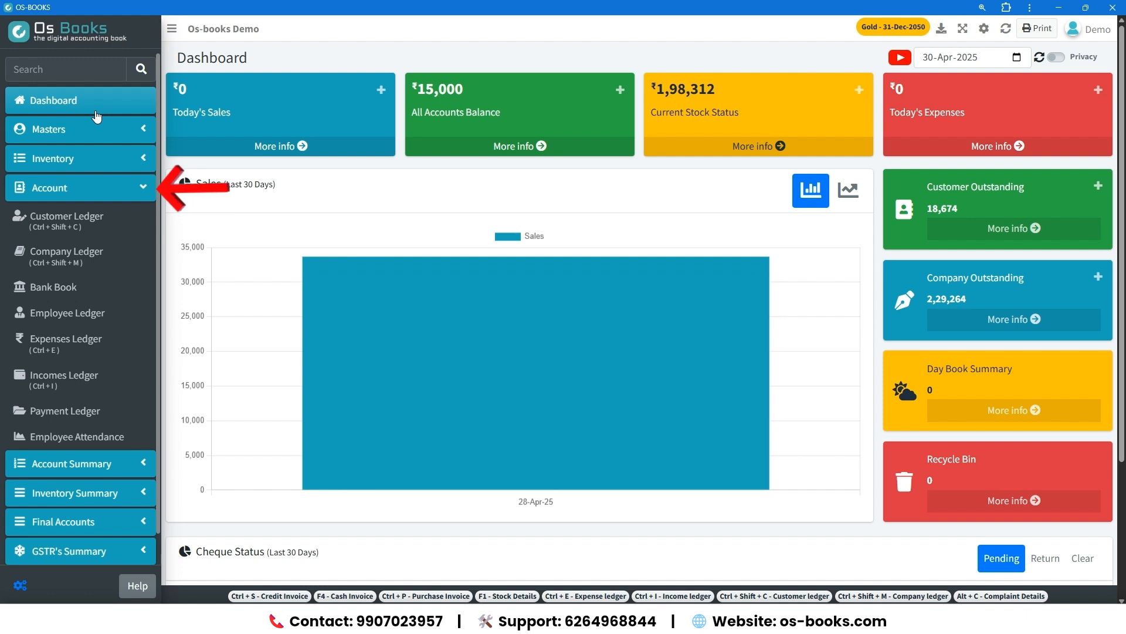
{"action": "left_click", "coordinate": [76, 257]}
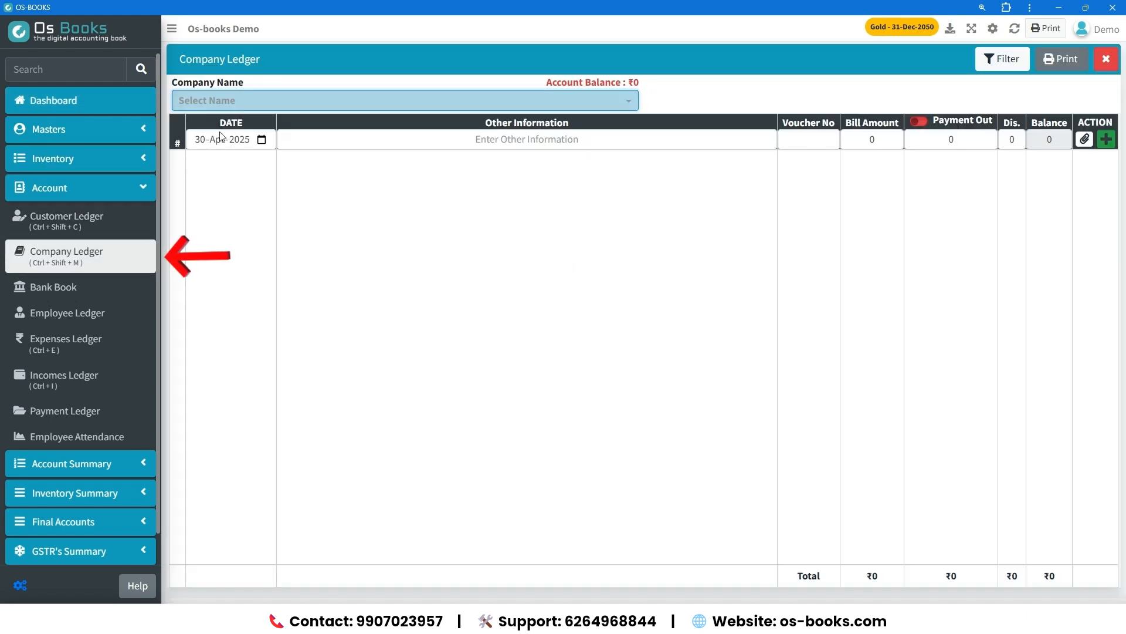
{"action": "left_click", "coordinate": [258, 102]}
{"action": "left_click", "coordinate": [259, 118]}
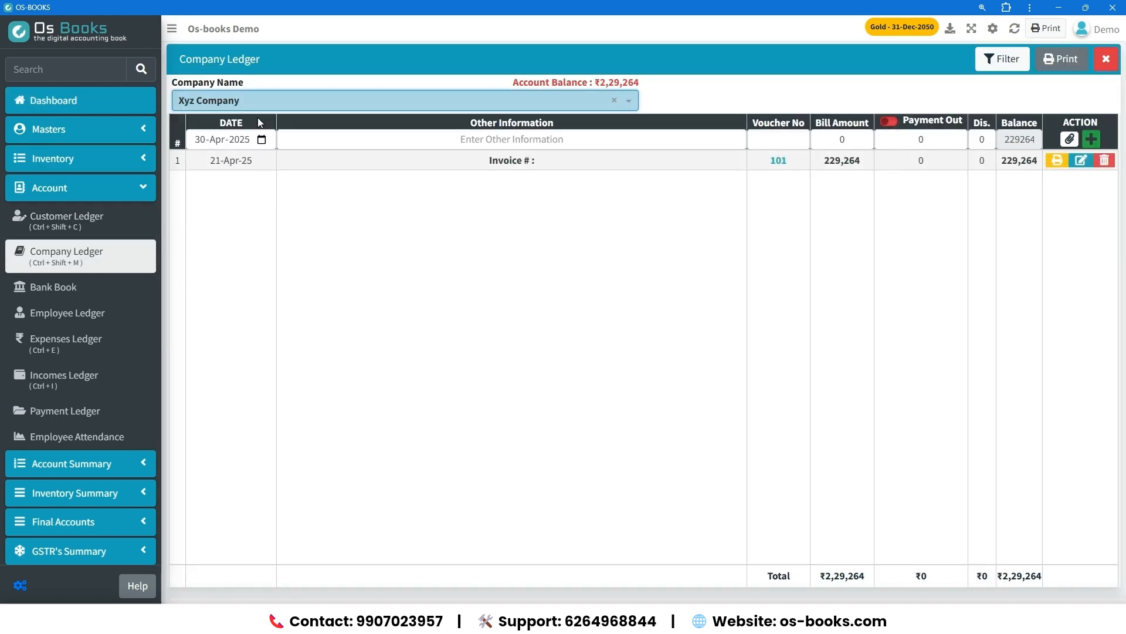
Record a payment out of 200000 to Xyz Company dated 30-Apr-2025, paid from Bank Of India.
{"action": "key", "text": "Tab"}
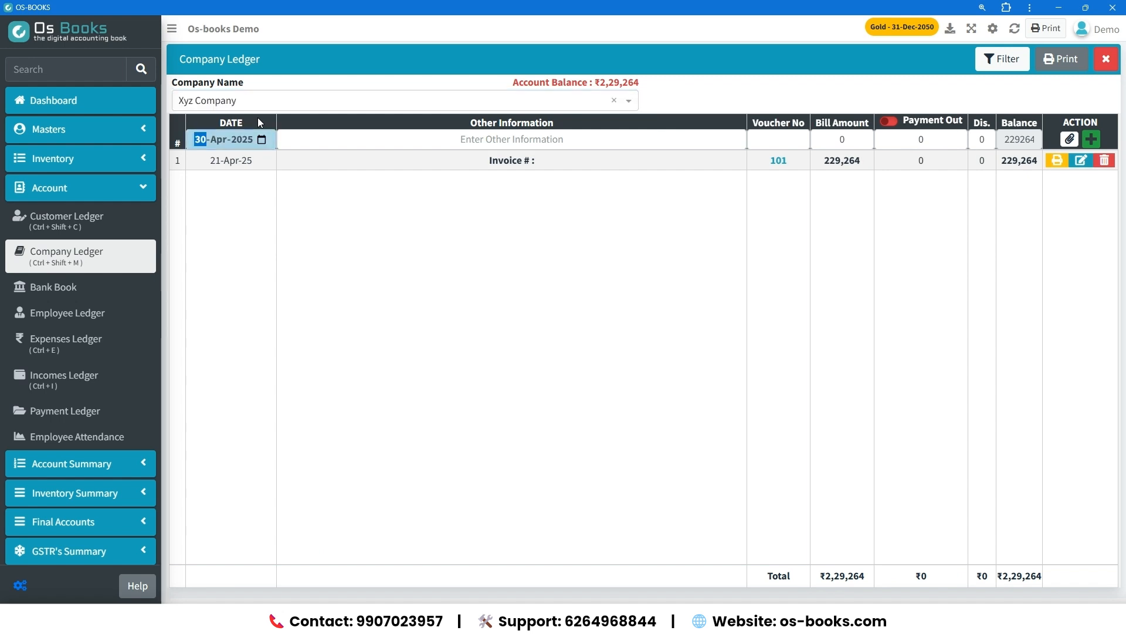
{"action": "key", "text": "Tab"}
{"action": "key", "text": "Tab"}
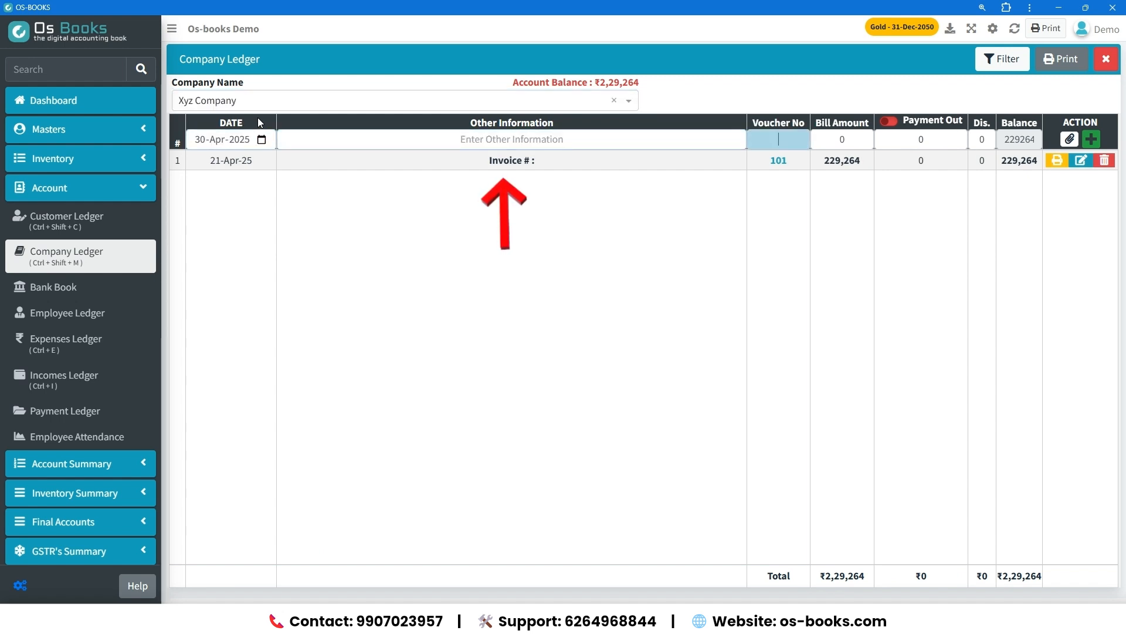
{"action": "key", "text": "Tab"}
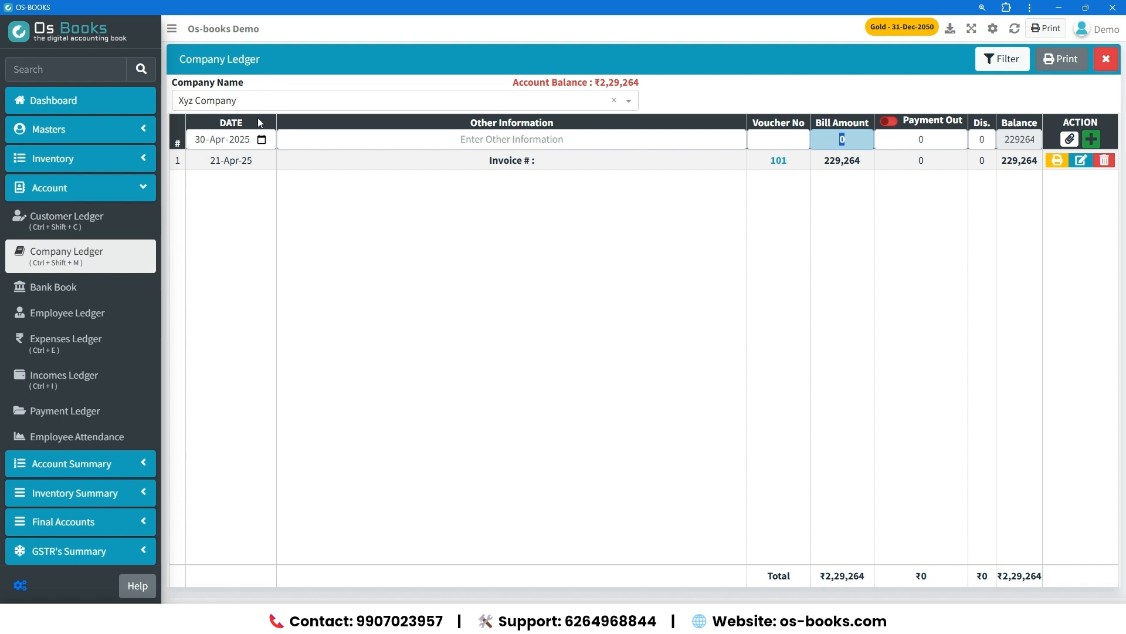
{"action": "key", "text": "Tab"}
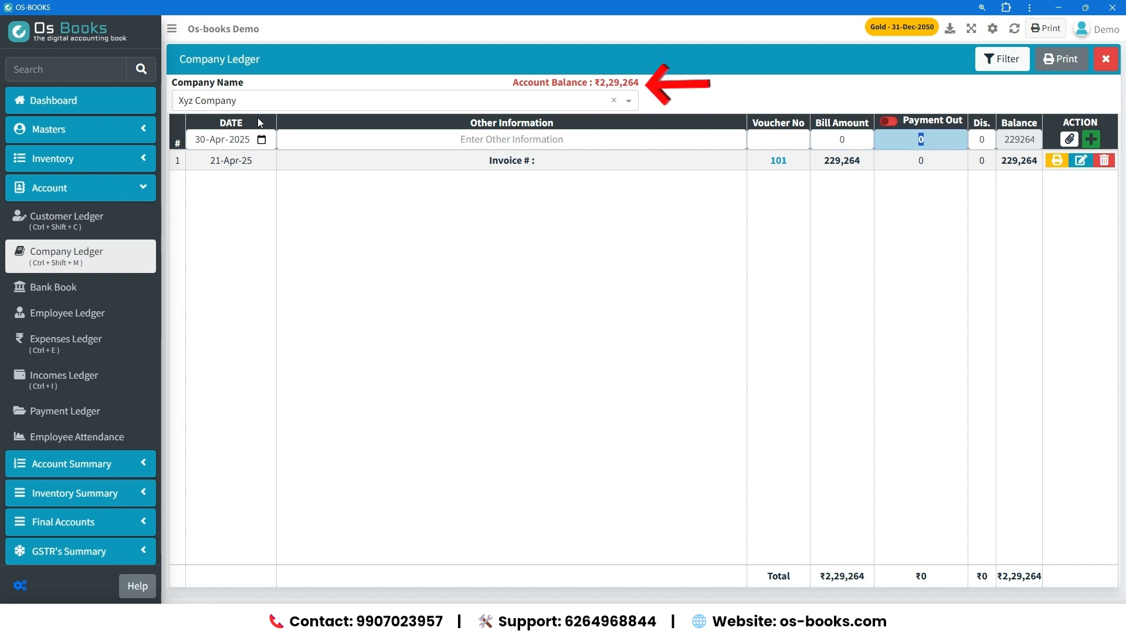
{"action": "type", "text": "200000"}
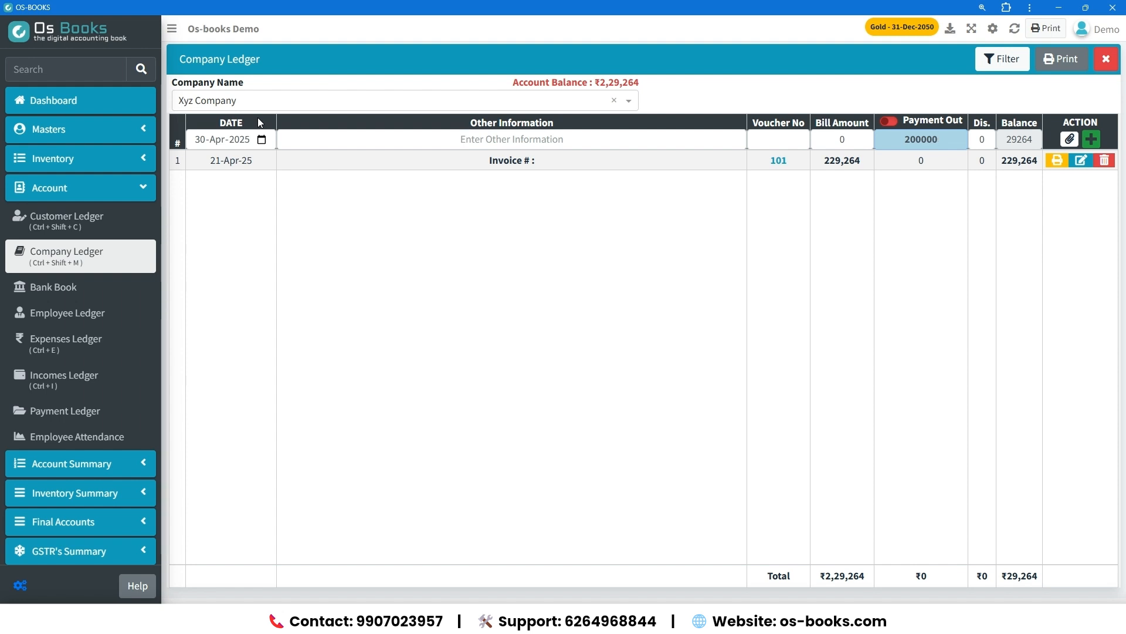
{"action": "key", "text": "Return"}
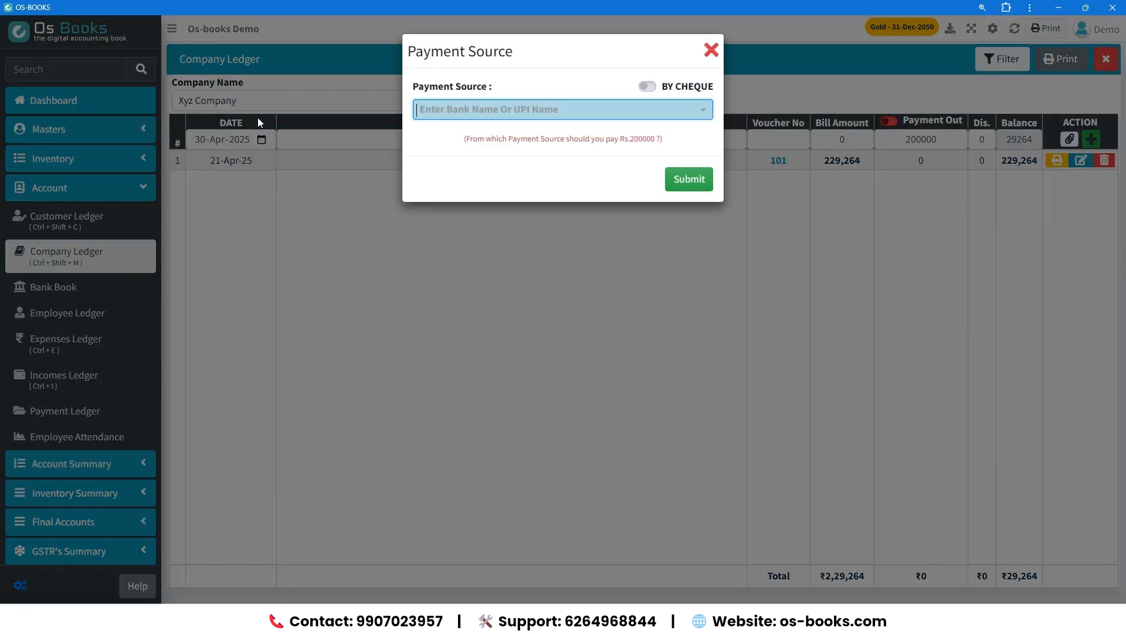
{"action": "key", "text": "Down"}
{"action": "key", "text": "Return"}
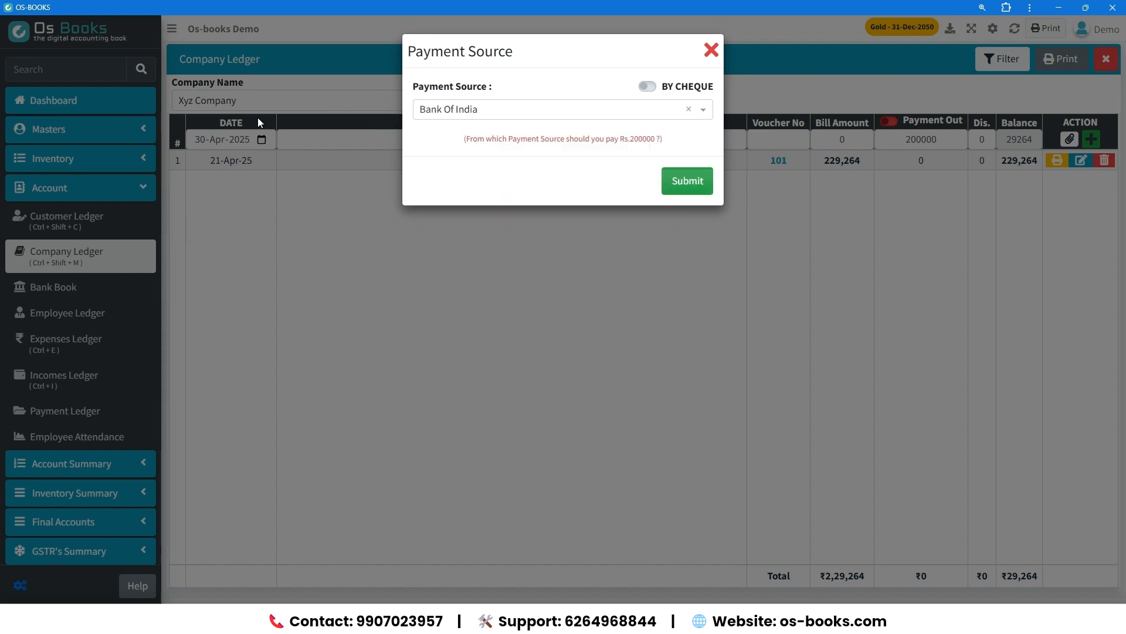
{"action": "key", "text": "Return"}
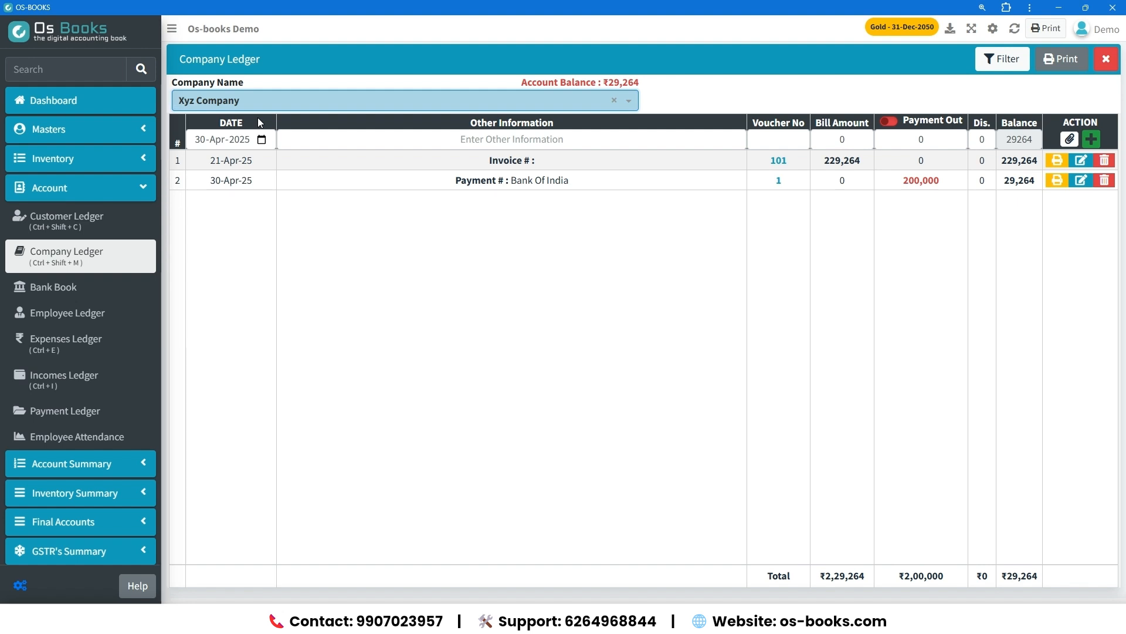
Return to the Dashboard, refresh its data, and check the Customer Outstanding and Company Outstanding figures.
{"action": "left_click", "coordinate": [107, 101]}
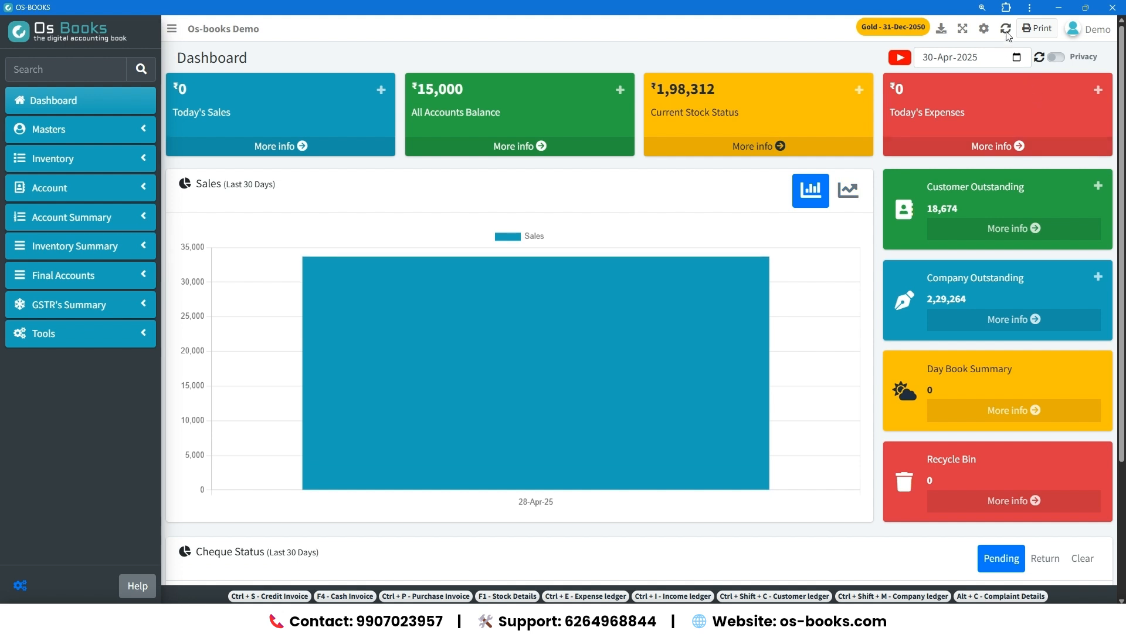
{"action": "left_click", "coordinate": [1007, 33]}
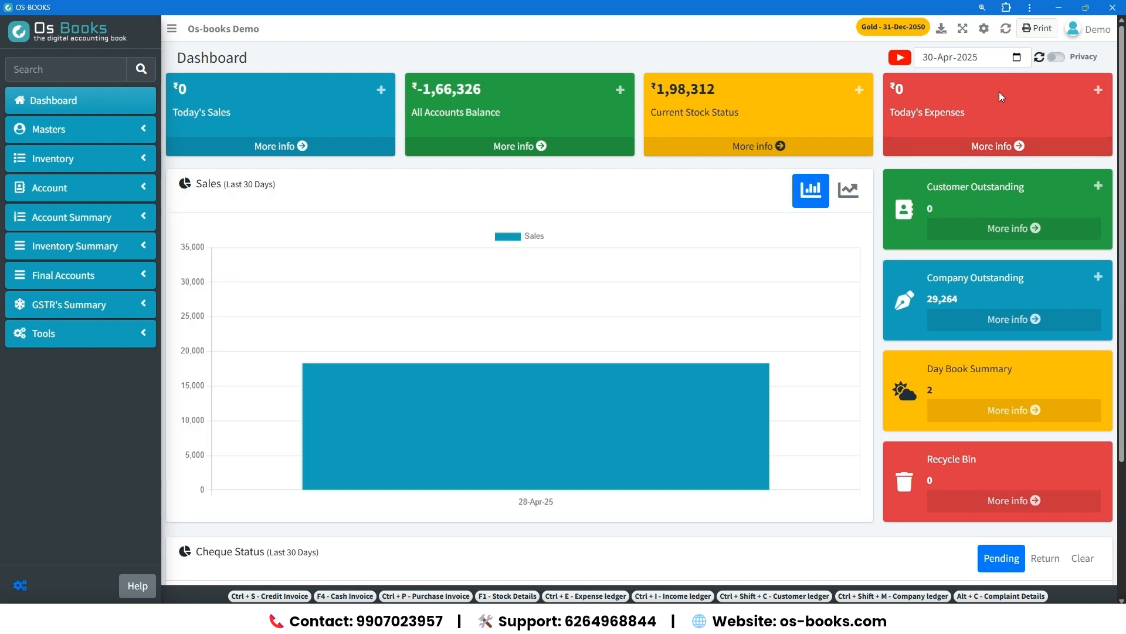
{"action": "left_click_drag", "start_coordinate": [924, 214], "coordinate": [932, 211]}
{"action": "left_click", "coordinate": [935, 212]}
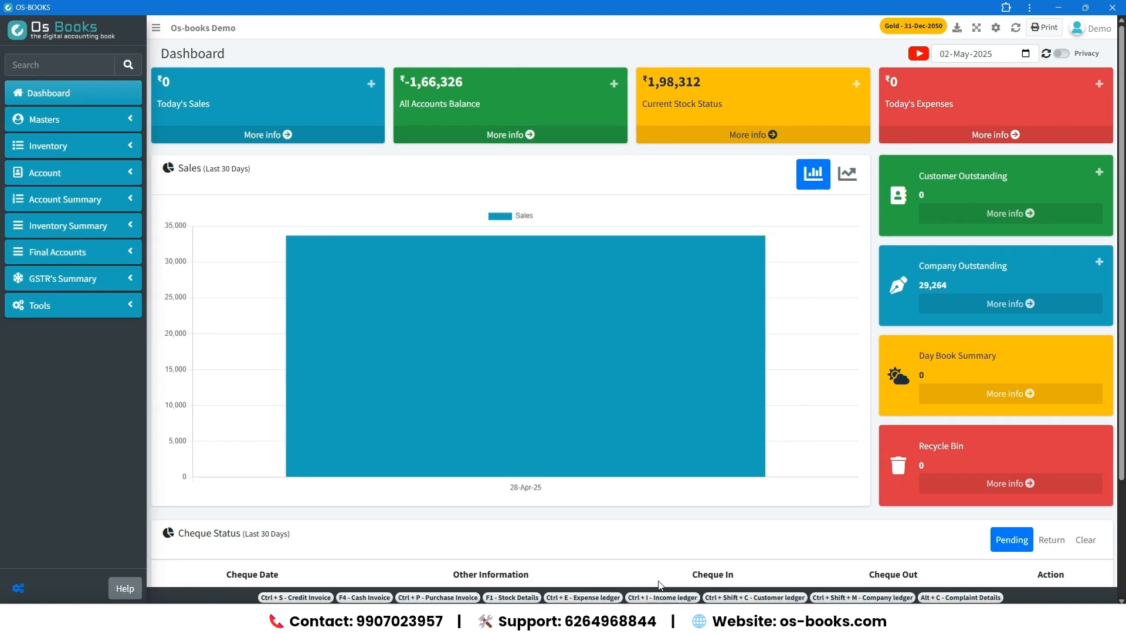
Look through the Purchase Order, Purchase Return, Sale Order, Sales Return and Quotation entry forms and the Stock Inventory report.
{"action": "left_click", "coordinate": [139, 149]}
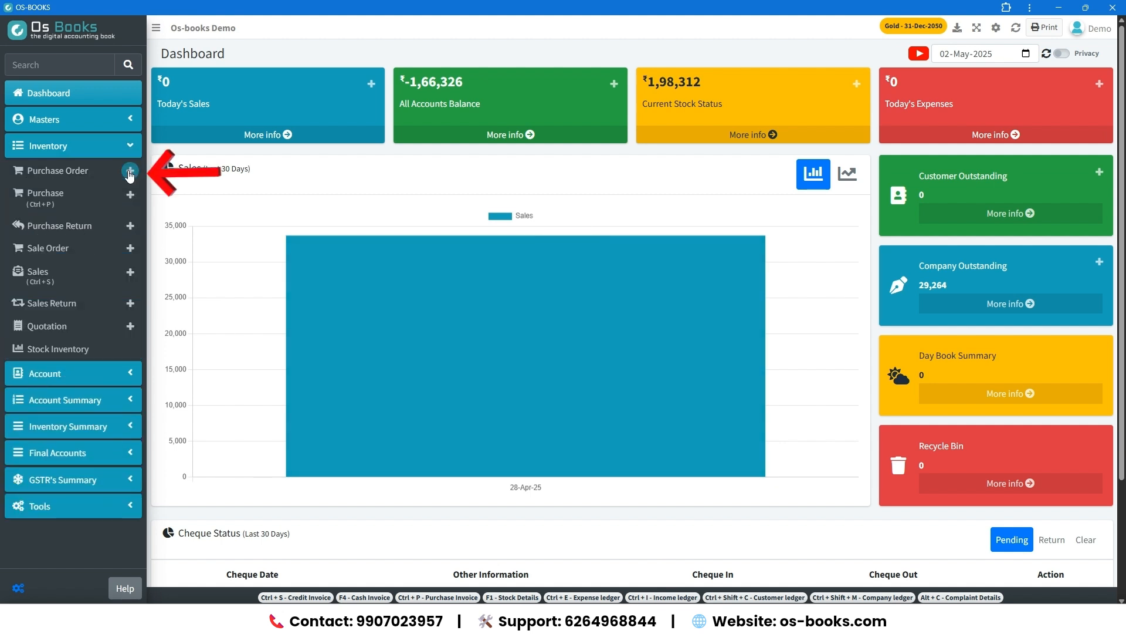
{"action": "left_click", "coordinate": [130, 170]}
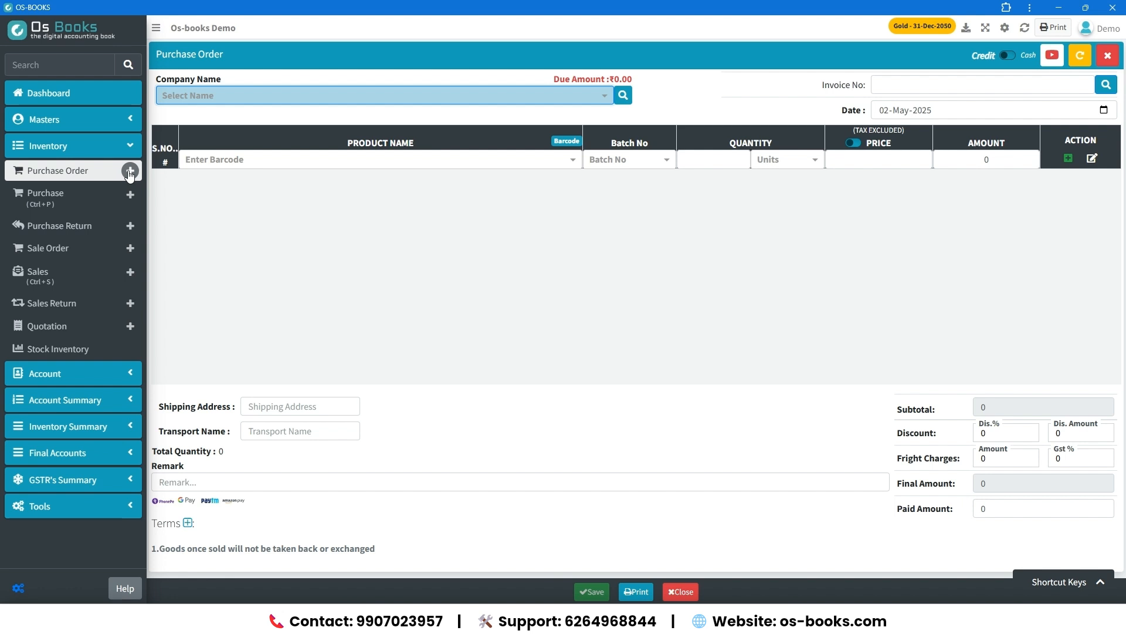
{"action": "left_click", "coordinate": [131, 229]}
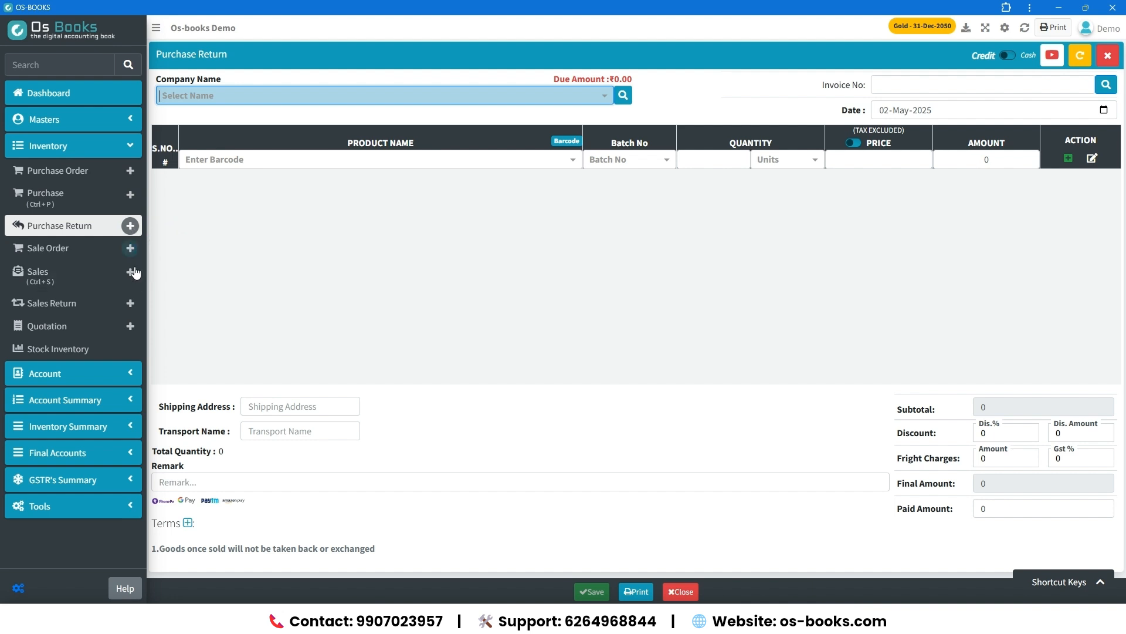
{"action": "left_click", "coordinate": [132, 250]}
{"action": "left_click", "coordinate": [132, 303]}
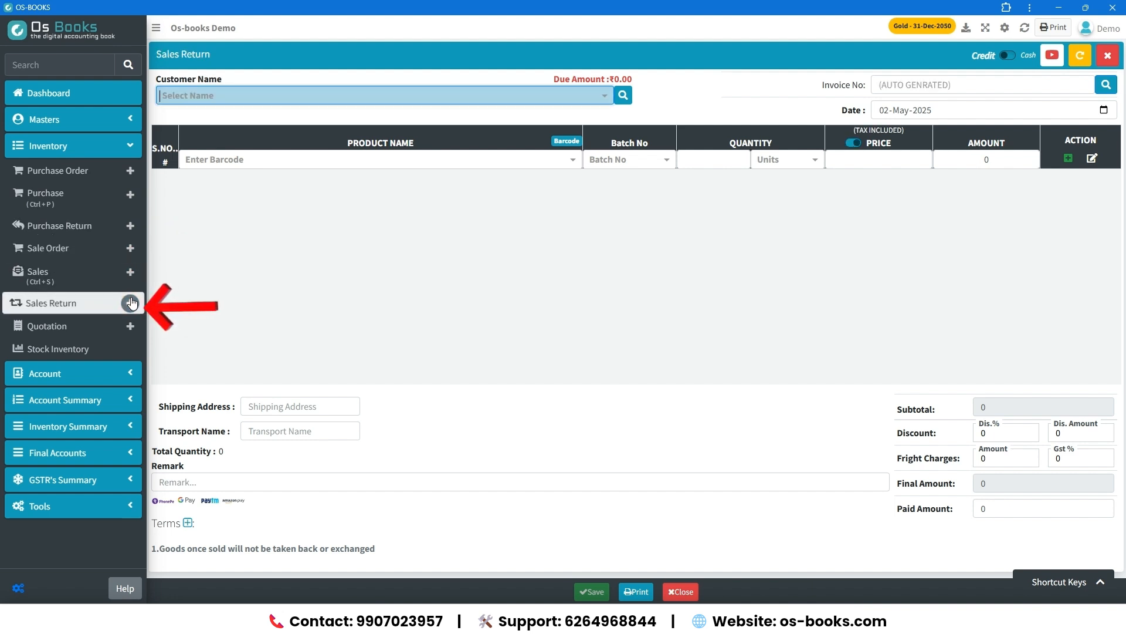
{"action": "left_click", "coordinate": [130, 326]}
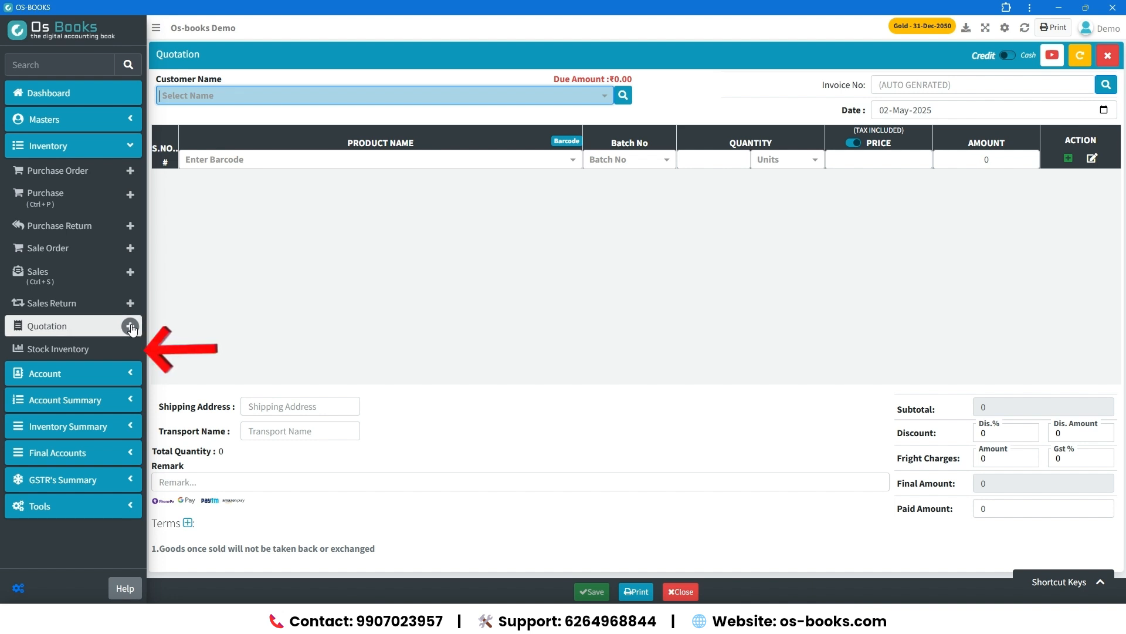
{"action": "left_click", "coordinate": [118, 350]}
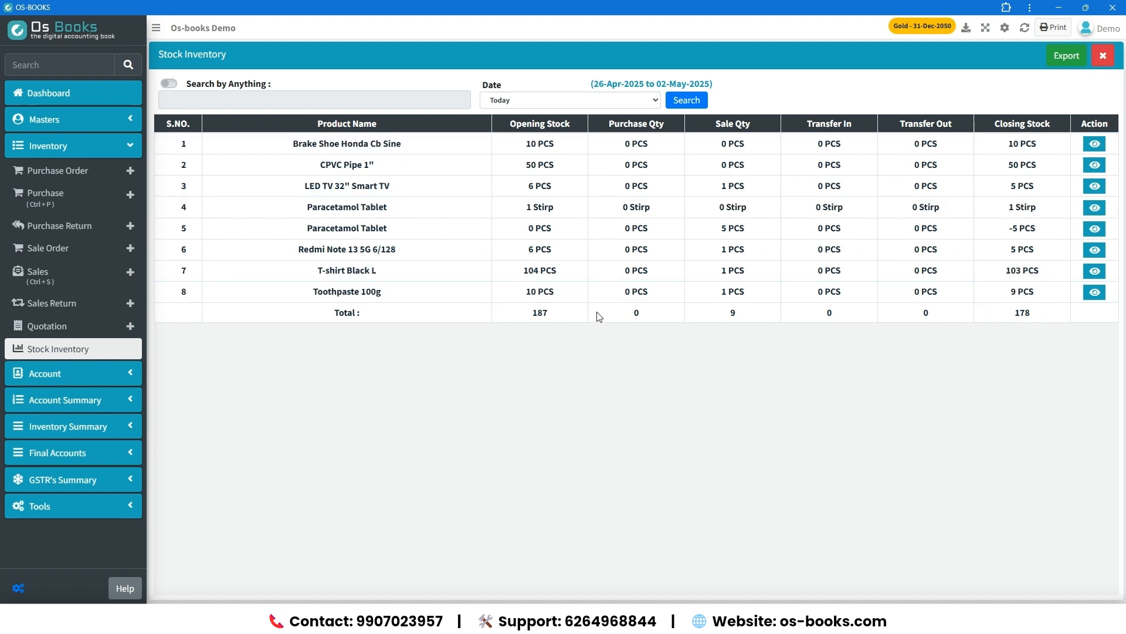
Browse the Bank, Company, Customer, Category, Employee, Expense, Income, Payment, Product and Voucher masters one after another.
{"action": "left_click", "coordinate": [101, 144]}
{"action": "left_click", "coordinate": [93, 117]}
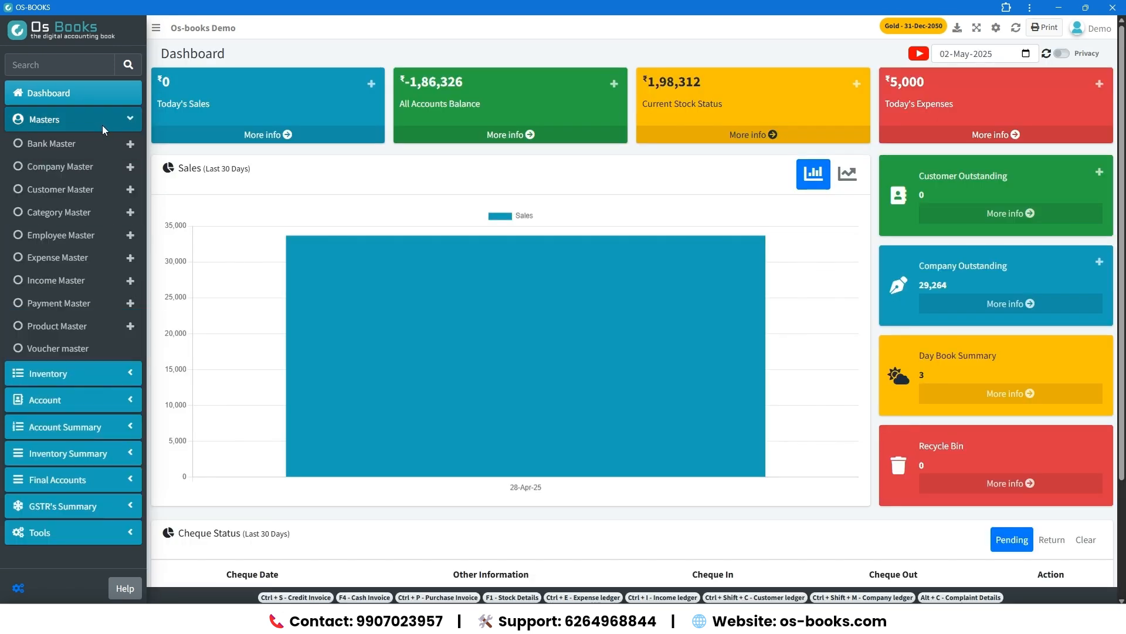
{"action": "left_click", "coordinate": [89, 147]}
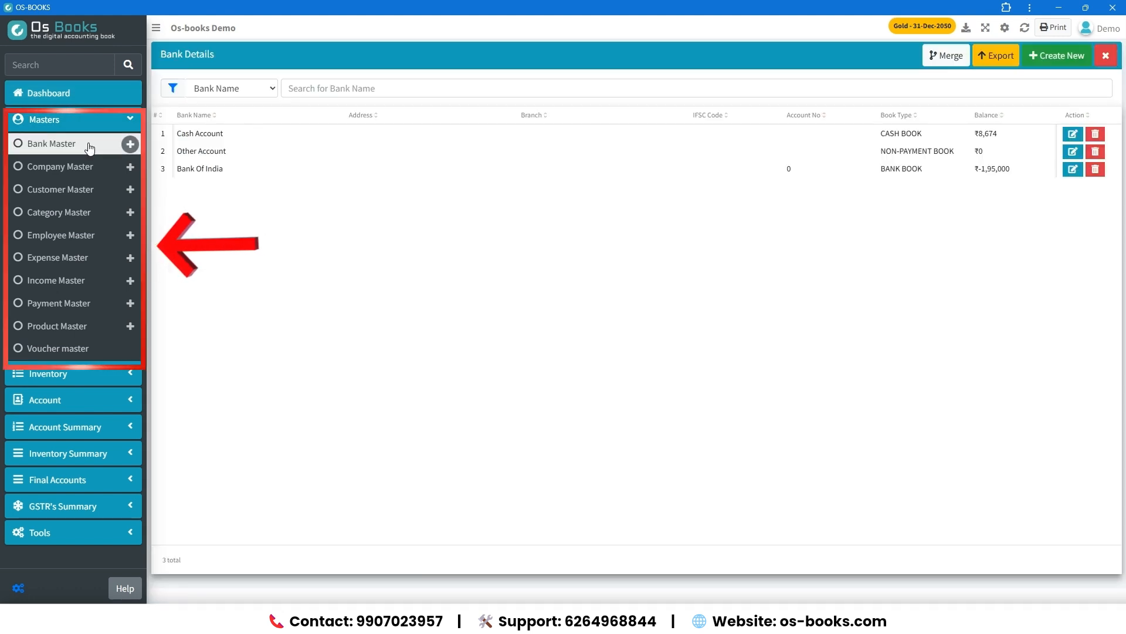
{"action": "left_click", "coordinate": [88, 168]}
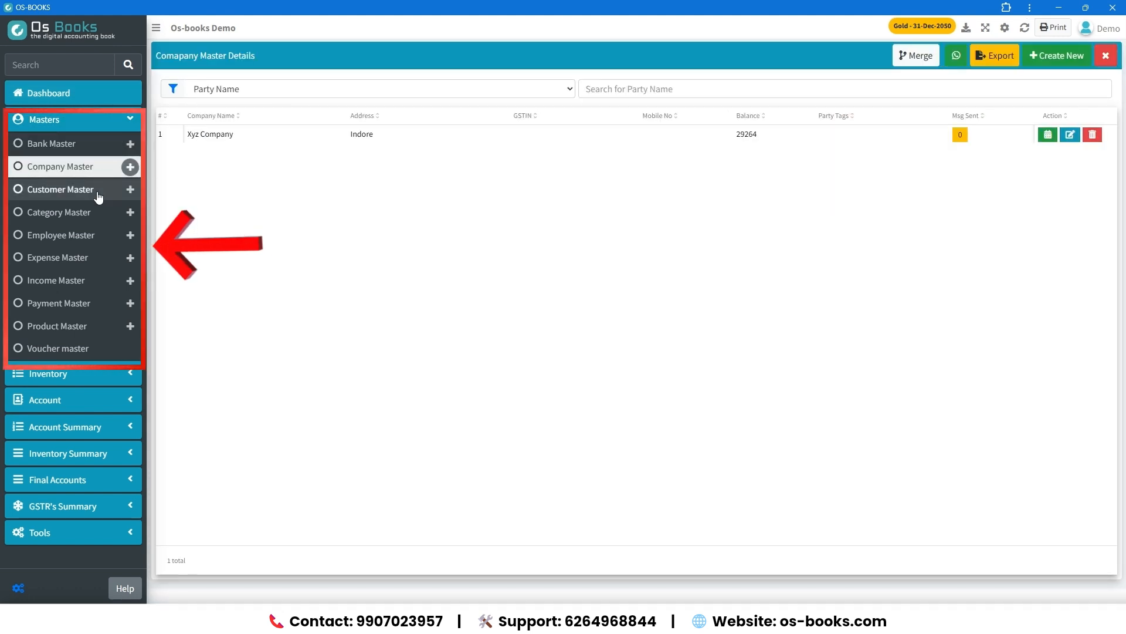
{"action": "left_click", "coordinate": [99, 196]}
{"action": "left_click", "coordinate": [74, 217]}
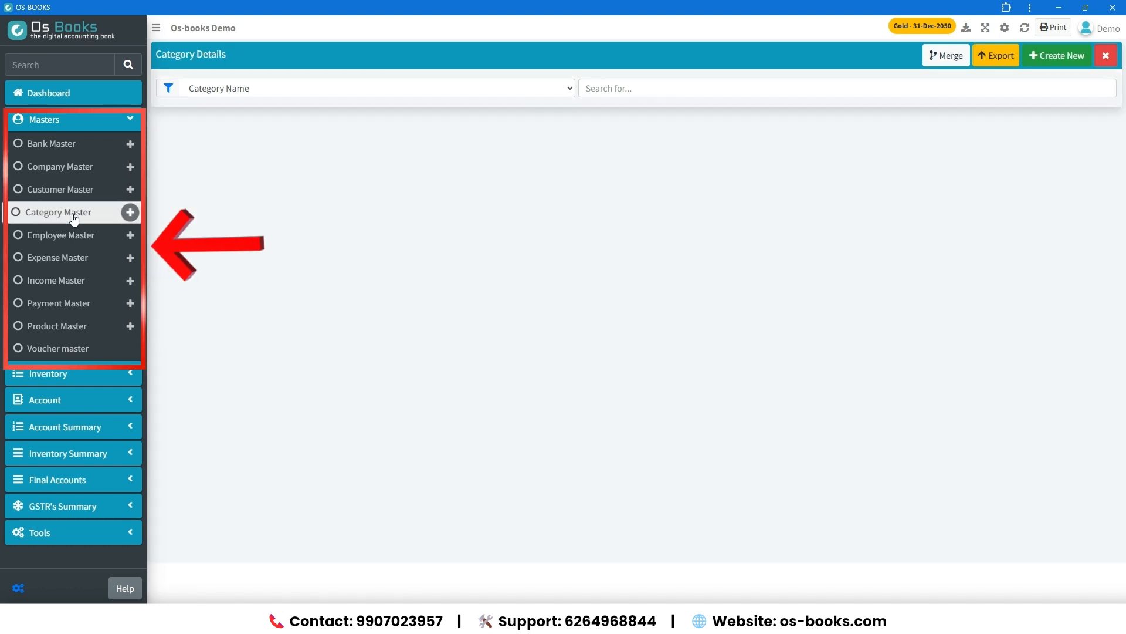
{"action": "left_click", "coordinate": [82, 236]}
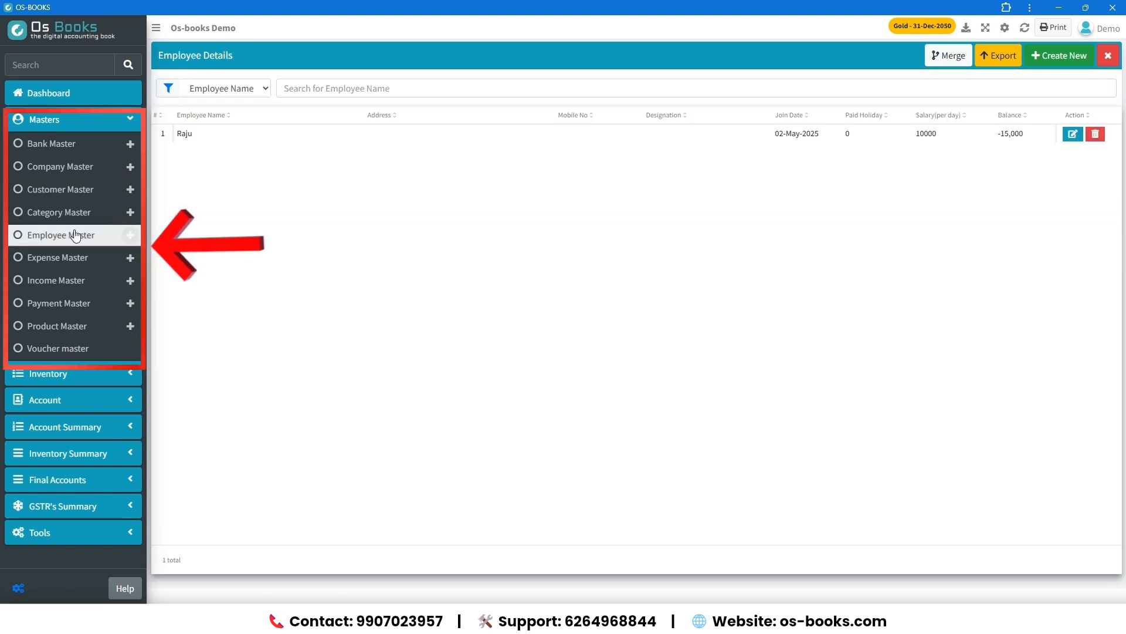
{"action": "left_click", "coordinate": [94, 260]}
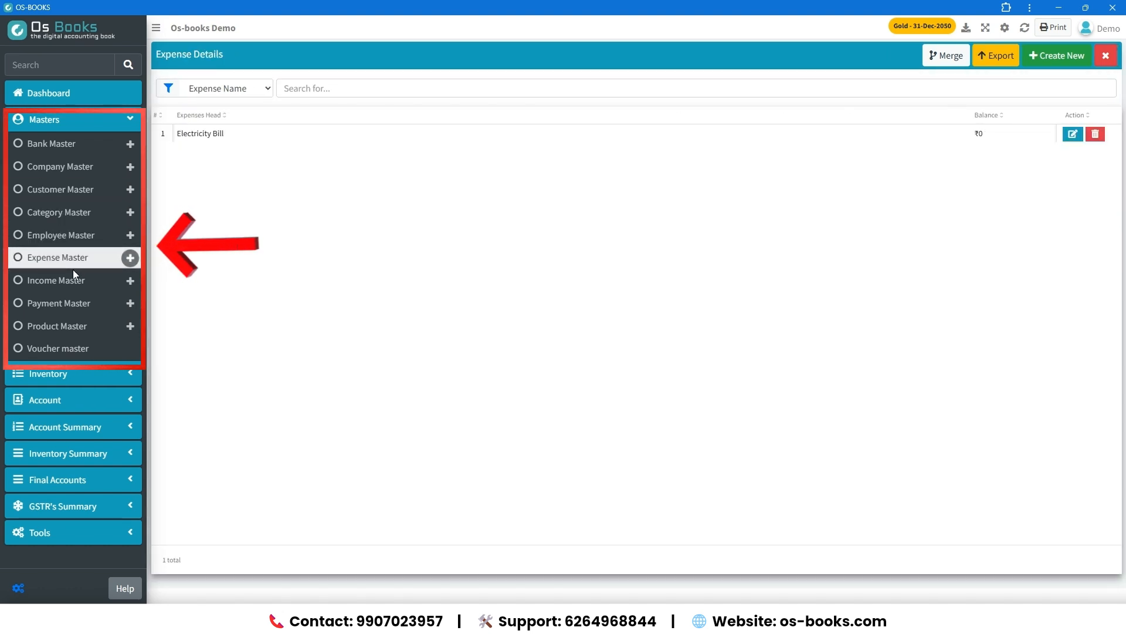
{"action": "left_click", "coordinate": [73, 277]}
{"action": "left_click", "coordinate": [70, 303]}
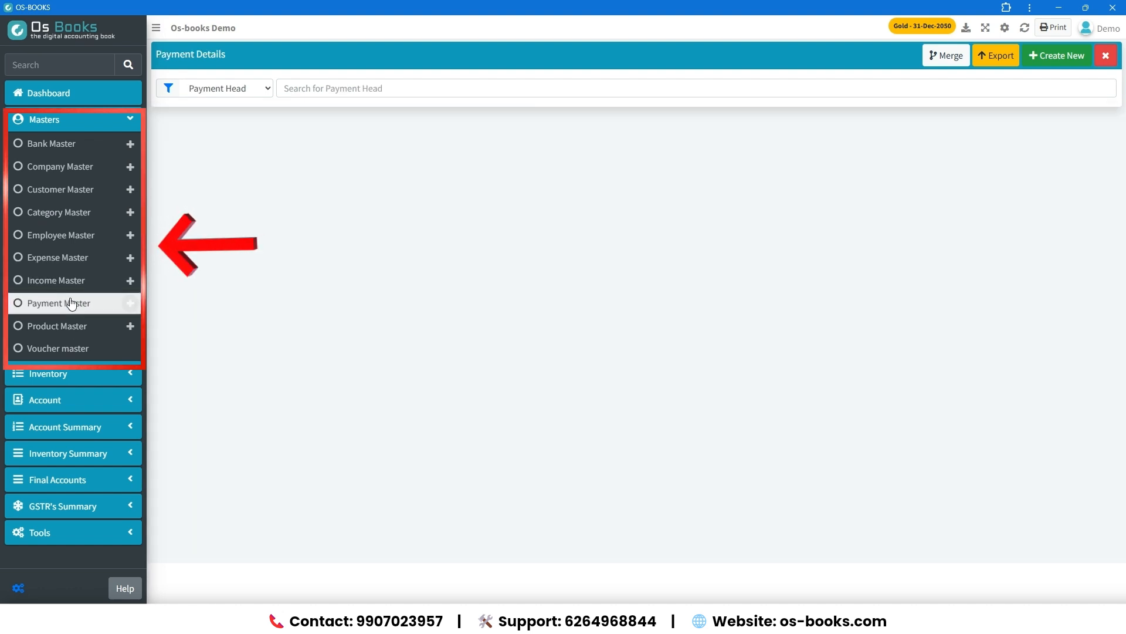
{"action": "left_click", "coordinate": [71, 326]}
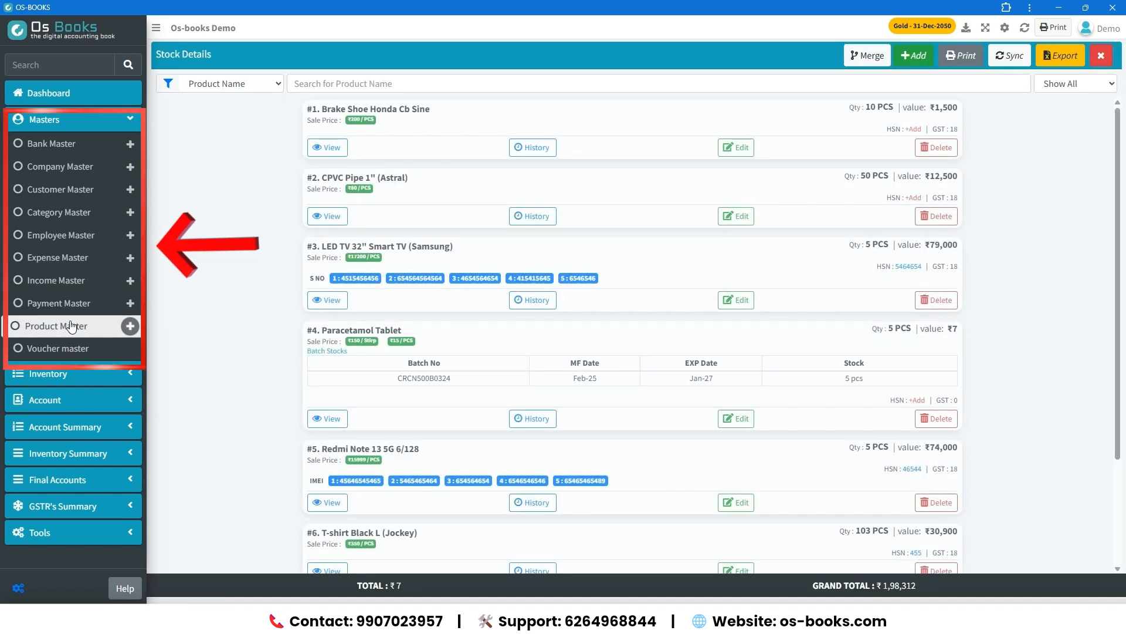
{"action": "left_click", "coordinate": [59, 350]}
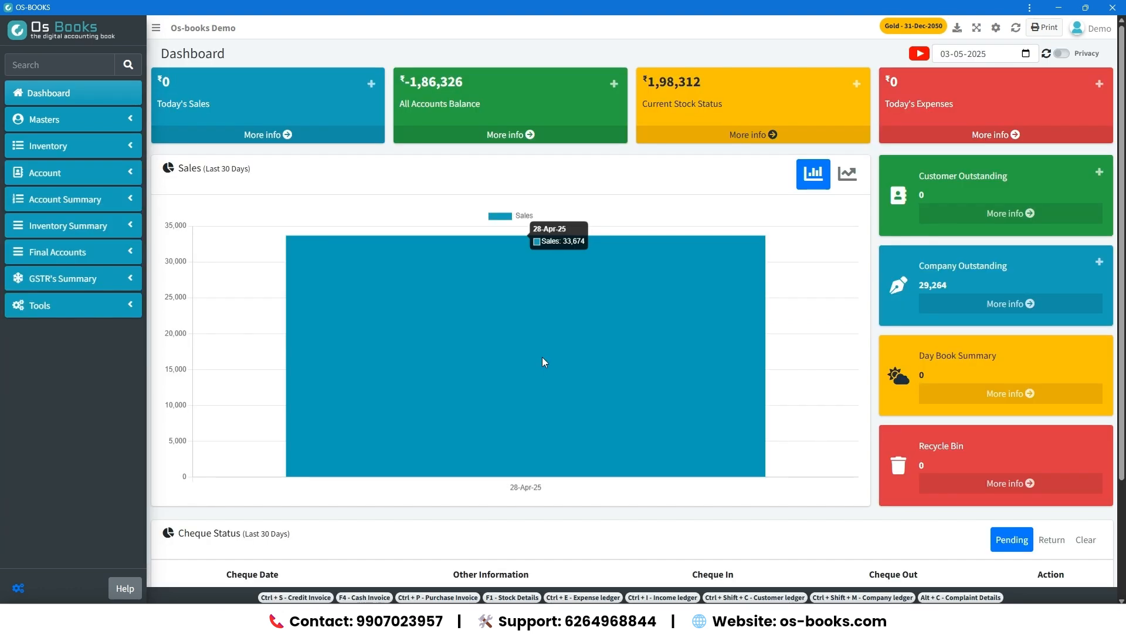
Open the Bank Book and select Cash Account as the account to transfer from.
{"action": "left_click", "coordinate": [95, 173]}
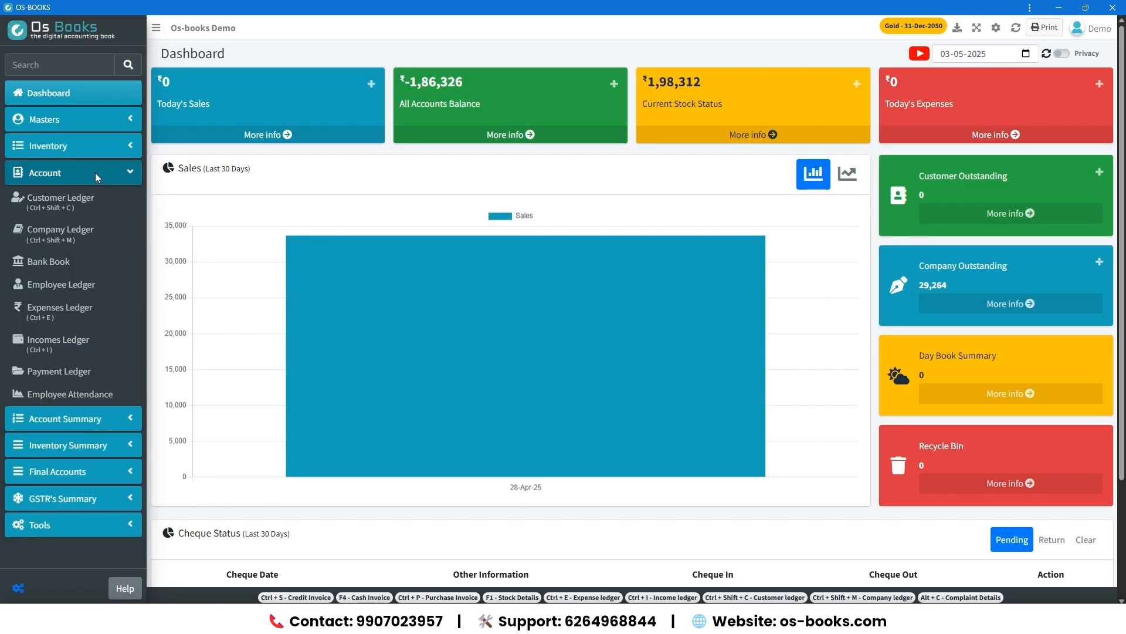
{"action": "left_click", "coordinate": [102, 267]}
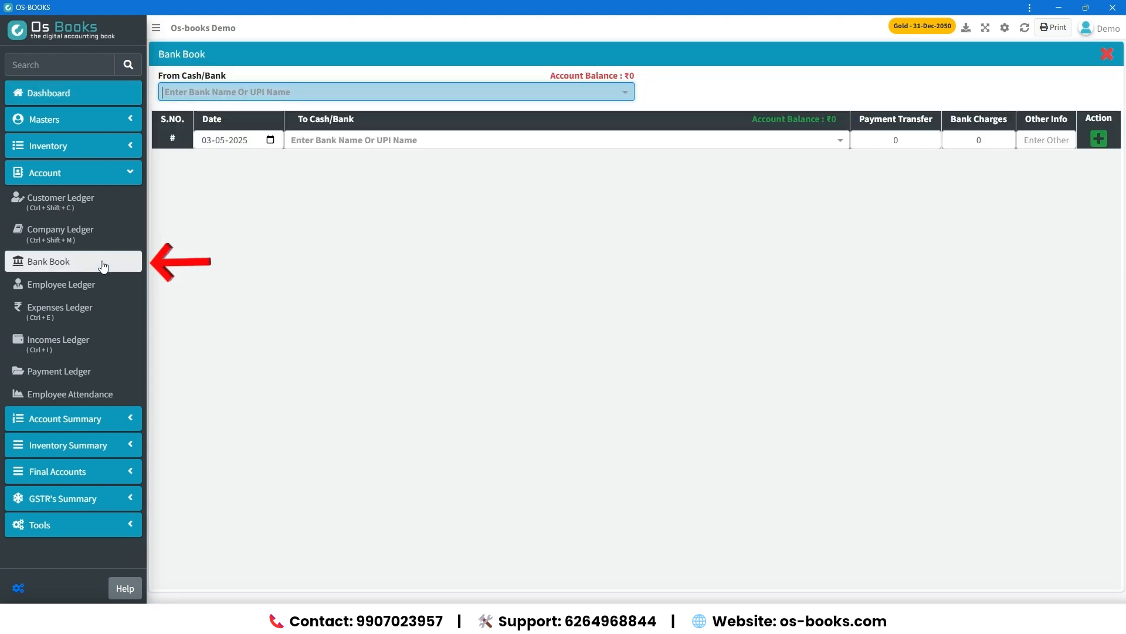
{"action": "left_click", "coordinate": [223, 94]}
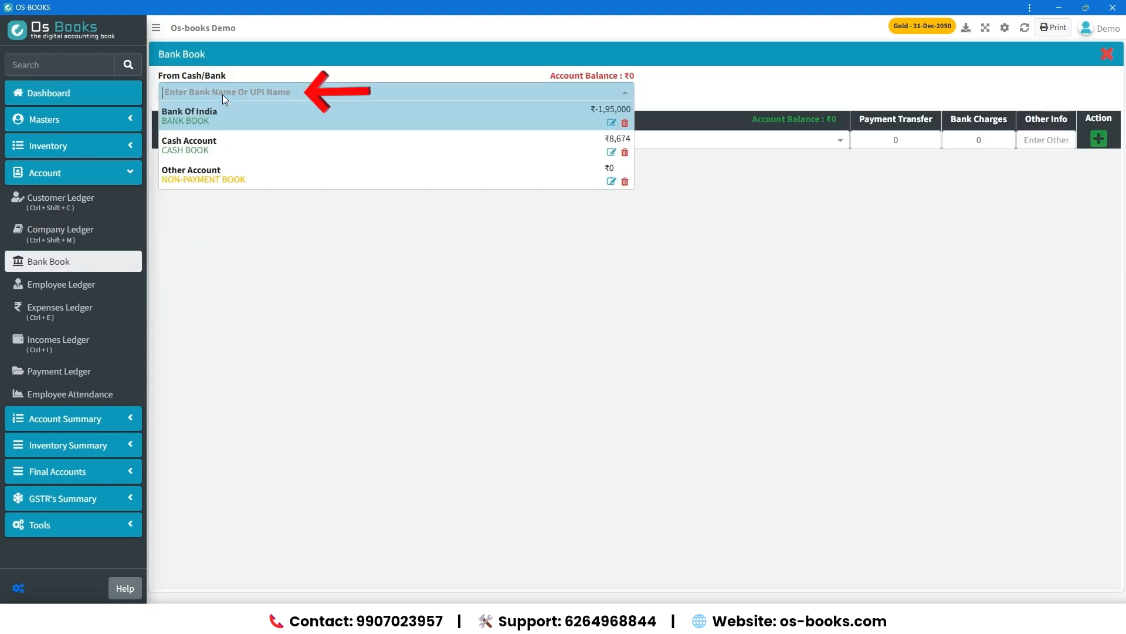
{"action": "key", "text": "Down"}
{"action": "key", "text": "Down"}
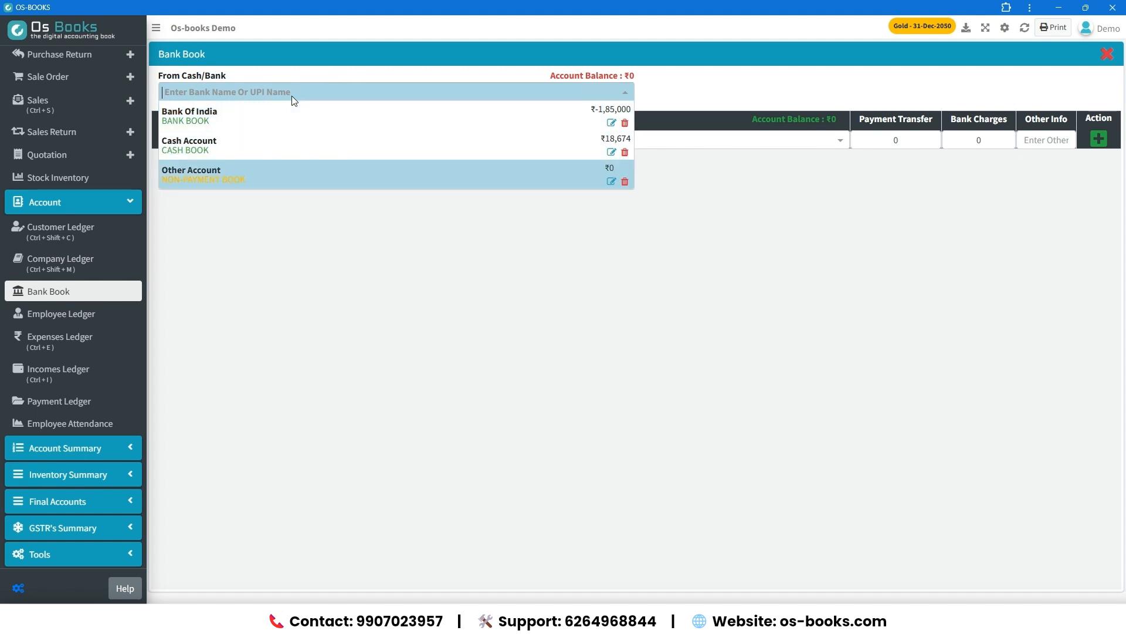
{"action": "key", "text": "Up"}
{"action": "key", "text": "Return"}
{"action": "key", "text": "Return"}
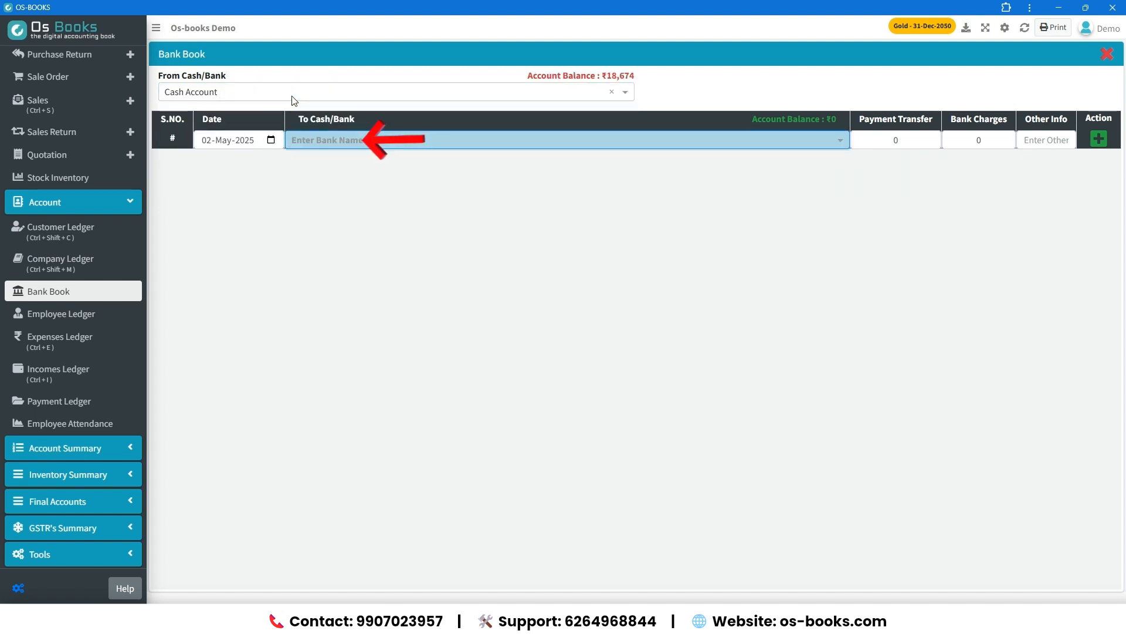
Submit a transfer of 10000 to Bank Of India dated 02-May-2025, with bank charges of 0.
{"action": "type", "text": "ba"}
{"action": "key", "text": "Return"}
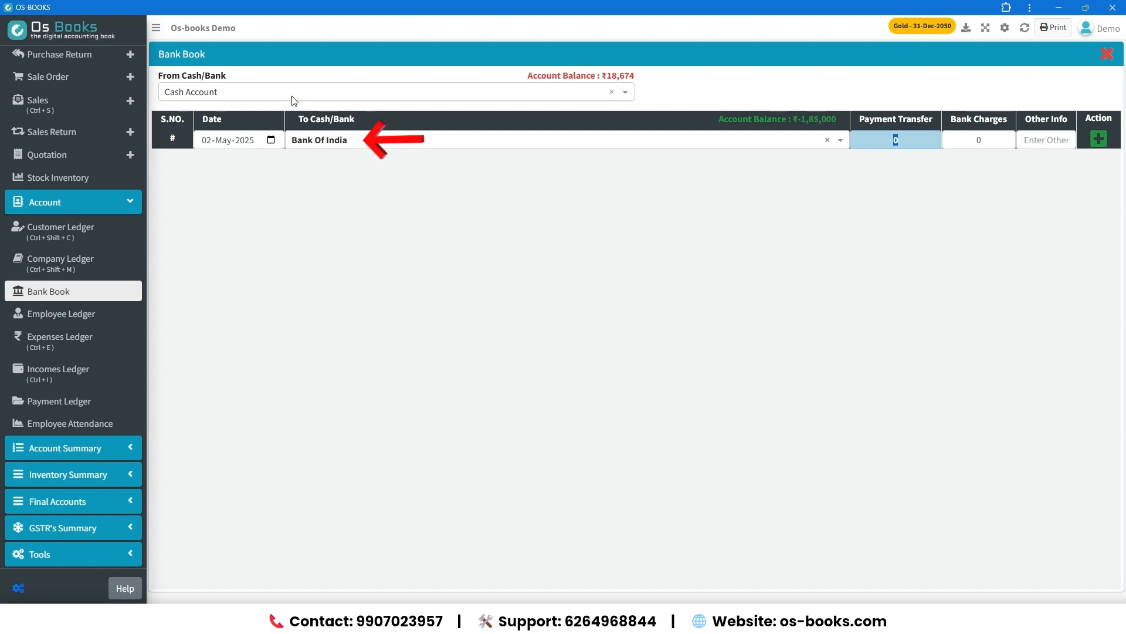
{"action": "type", "text": "10000"}
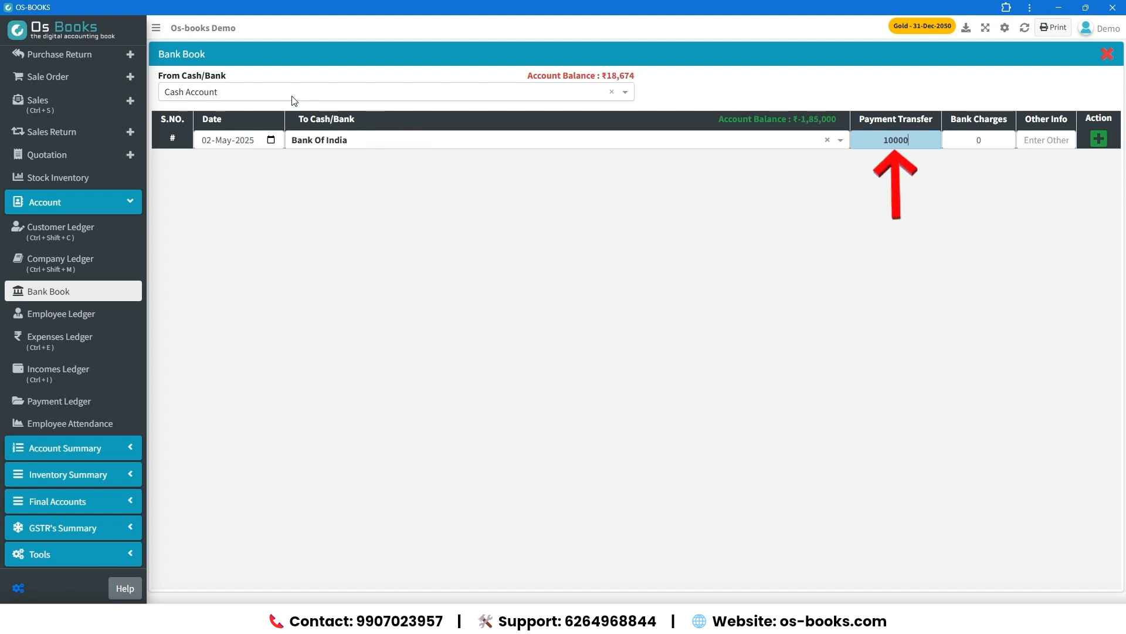
{"action": "key", "text": "Return"}
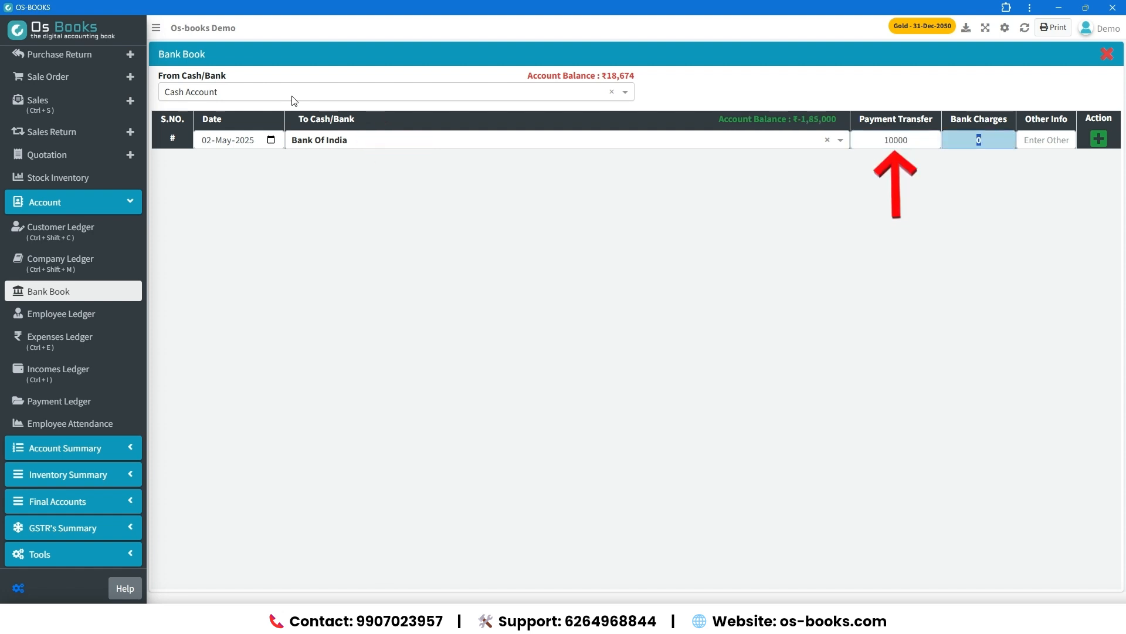
{"action": "key", "text": "Return"}
{"action": "key", "text": "Return"}
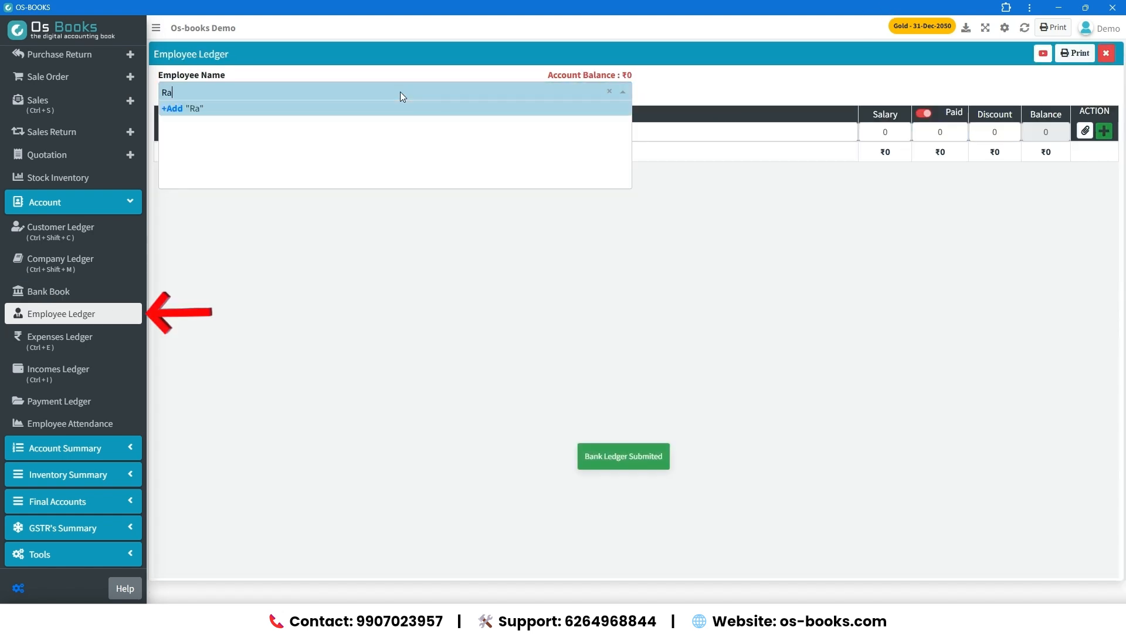
Add a new employee from the Employee Ledger, entering the employee's name and a salary of 10000, and submit the record.
{"action": "type", "text": "u"}
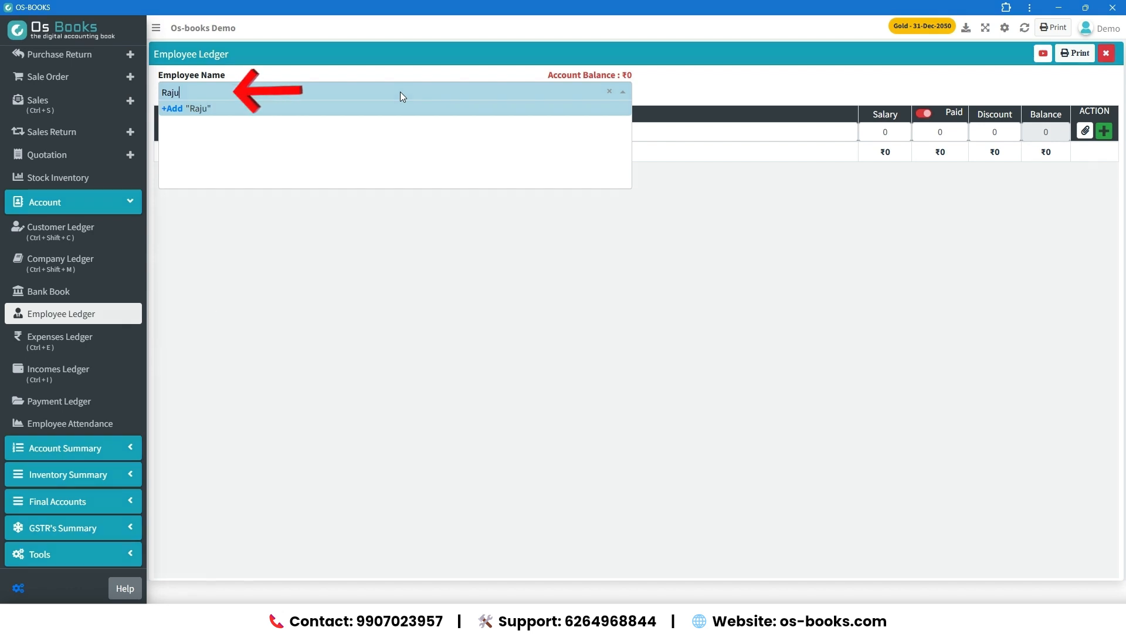
{"action": "key", "text": "Return"}
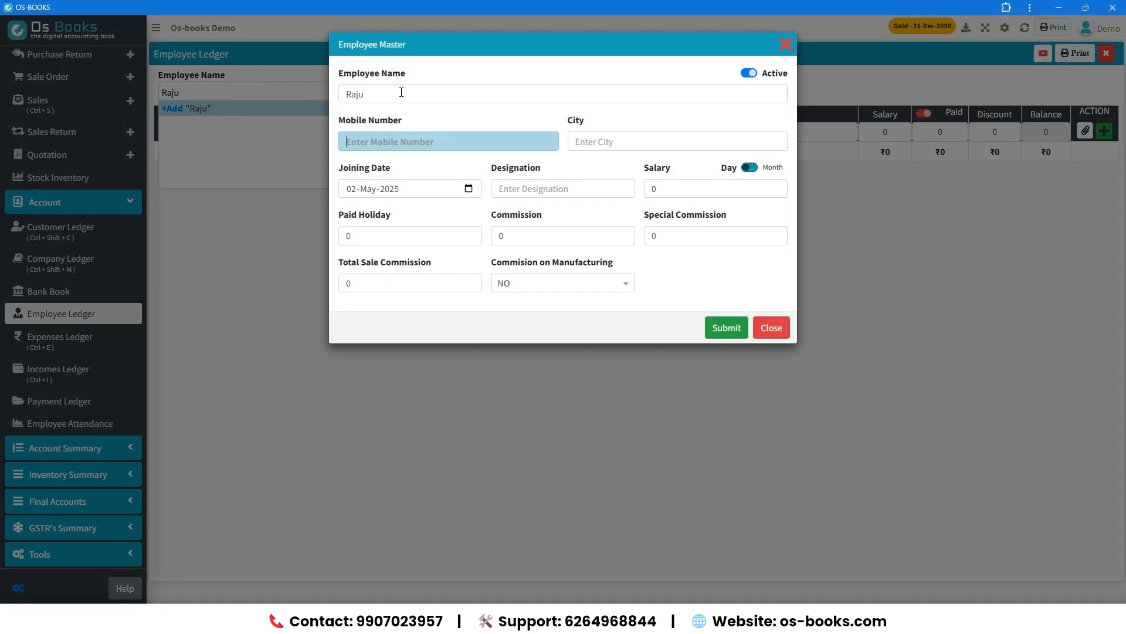
{"action": "key", "text": "Tab"}
{"action": "key", "text": "Tab"}
{"action": "key", "text": "Tab"}
{"action": "type", "text": "100"}
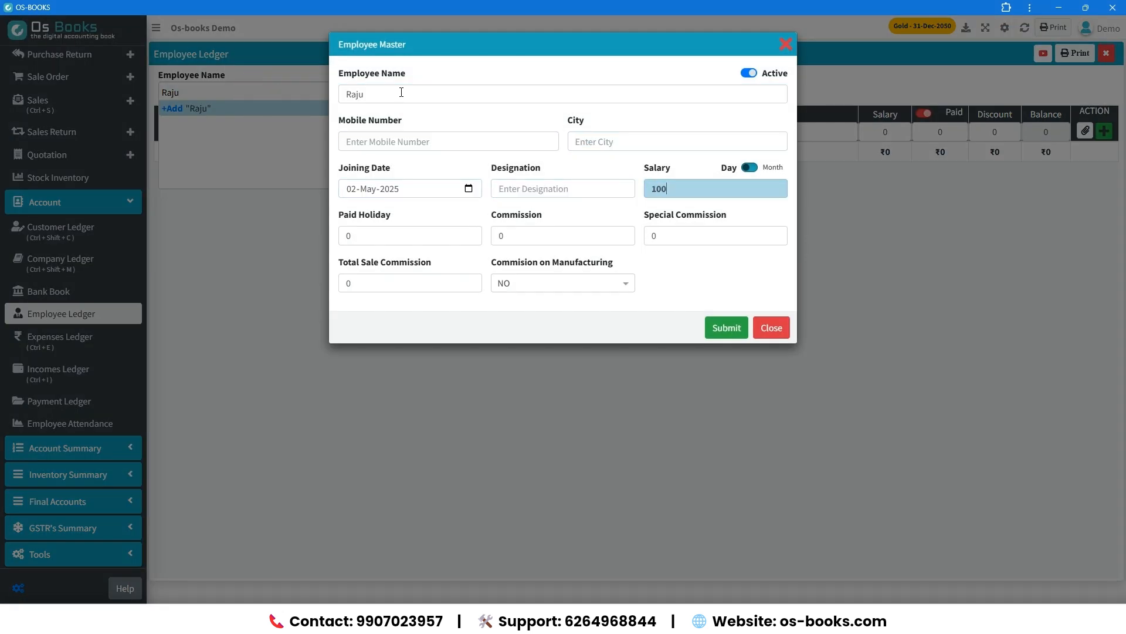
{"action": "type", "text": "00"}
{"action": "key", "text": "Tab"}
{"action": "key", "text": "Tab"}
{"action": "key", "text": "Tab"}
{"action": "key", "text": "Tab"}
{"action": "key", "text": "Tab"}
{"action": "key", "text": "Return"}
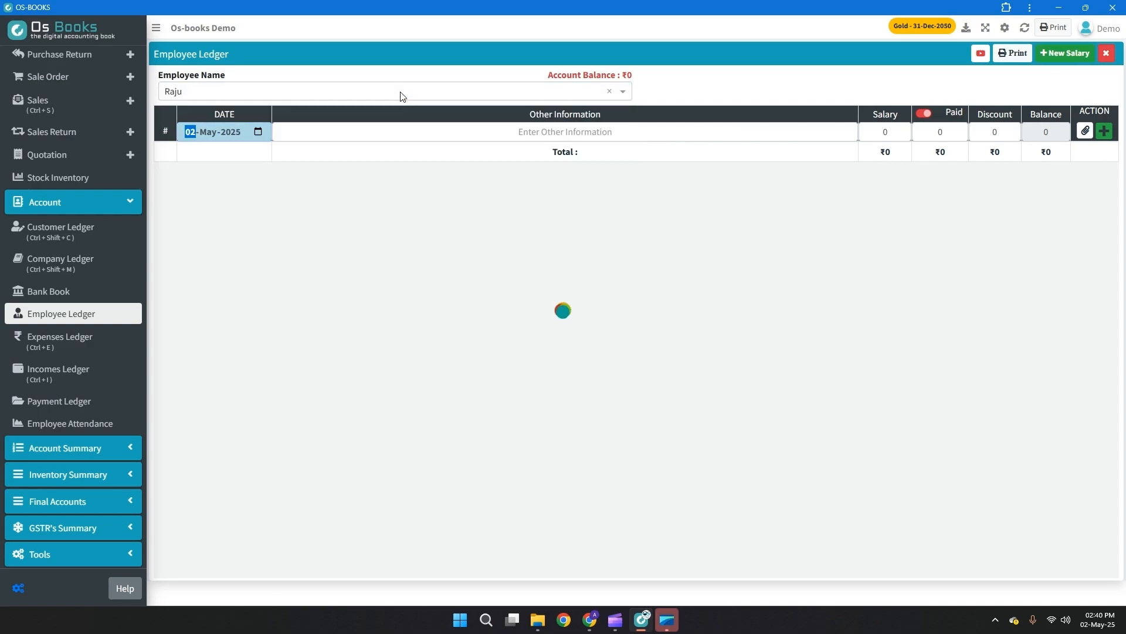
Record an "old balance" entry with a salary of 15000 and no discount in the employee's ledger.
{"action": "left_click", "coordinate": [545, 132]}
{"action": "type", "text": "old b"}
{"action": "type", "text": "alance"}
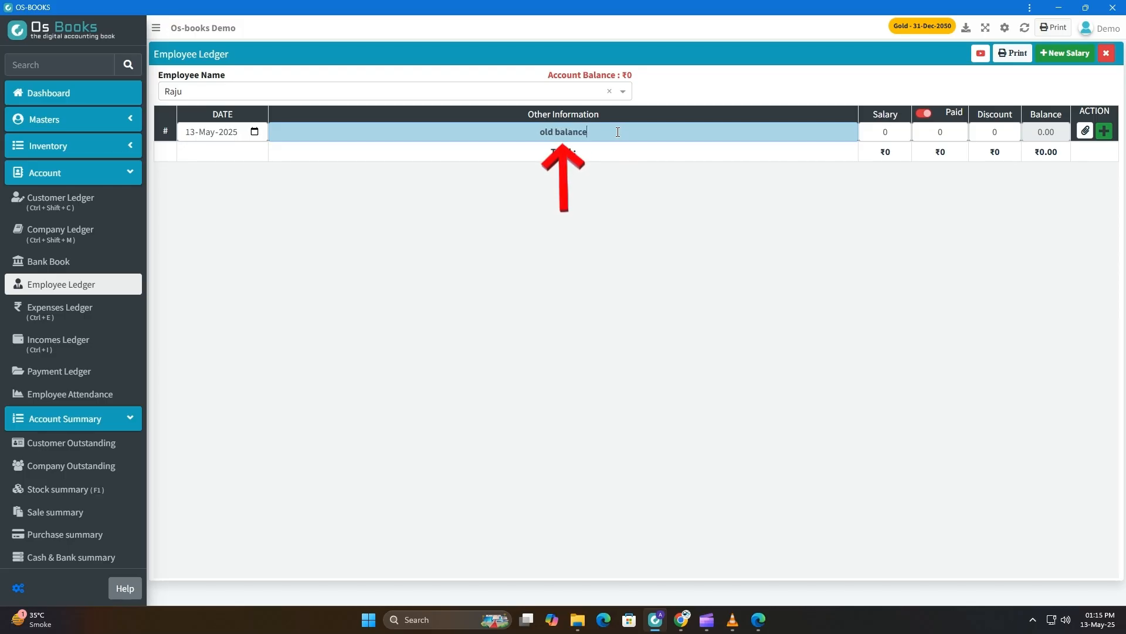
{"action": "key", "text": "Tab"}
{"action": "type", "text": "15000"}
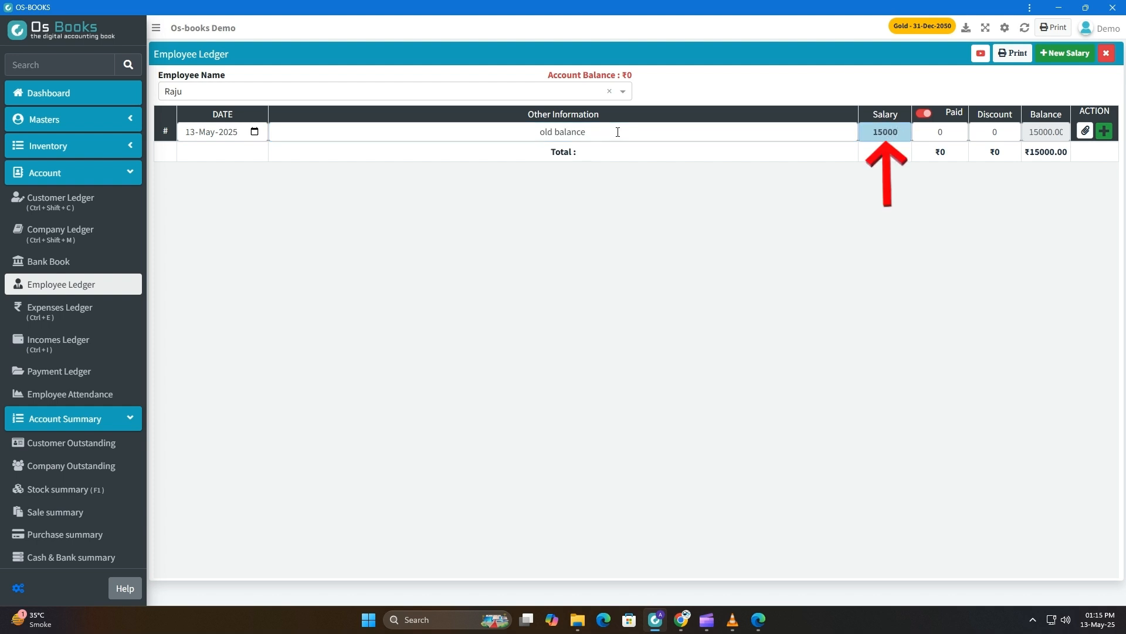
{"action": "key", "text": "Tab"}
{"action": "key", "text": "Tab"}
{"action": "key", "text": "Return"}
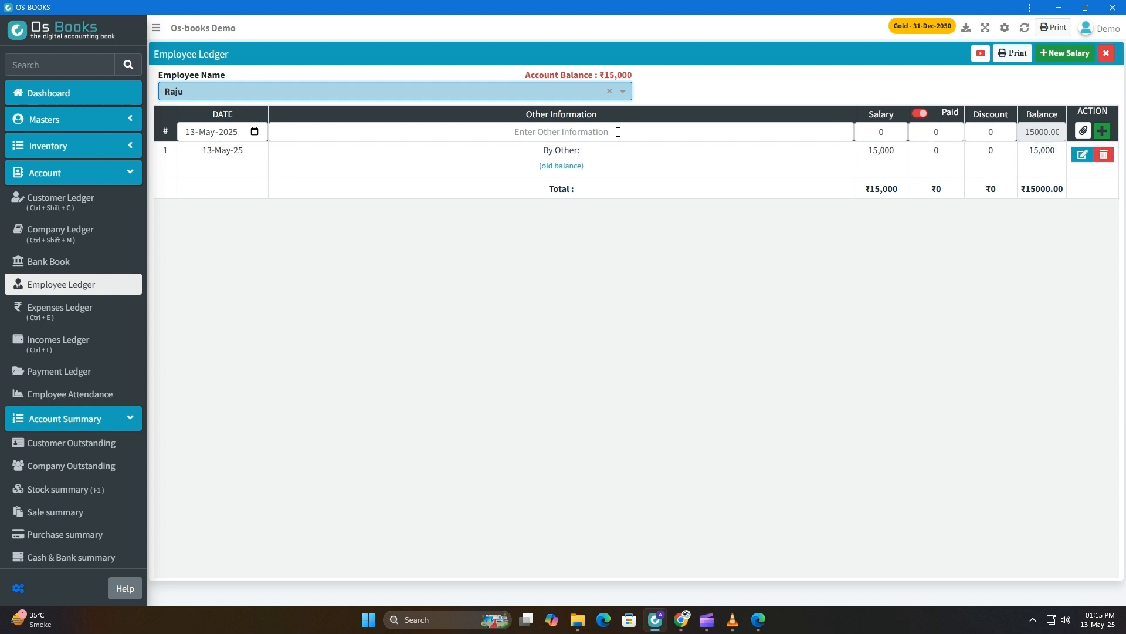
Record a payment of 15000 to the employee with Bank Of India as the payment source.
{"action": "key", "text": "Tab"}
{"action": "key", "text": "Tab"}
{"action": "key", "text": "Tab"}
{"action": "type", "text": "15000"}
{"action": "key", "text": "Tab"}
{"action": "key", "text": "Return"}
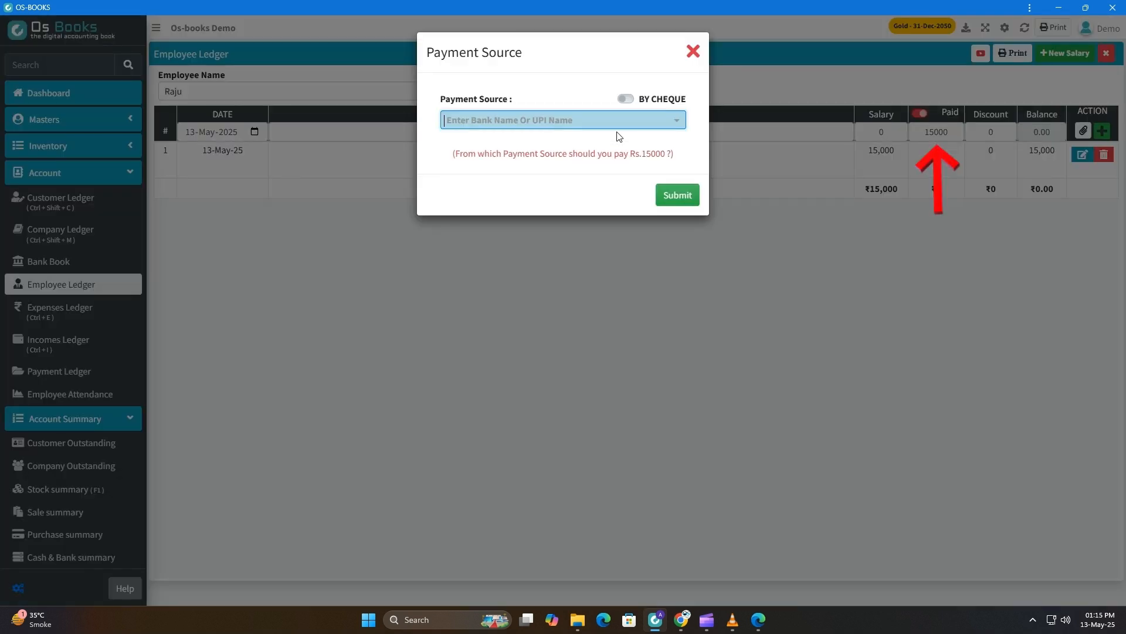
{"action": "key", "text": "Down"}
{"action": "key", "text": "Return"}
{"action": "key", "text": "Return"}
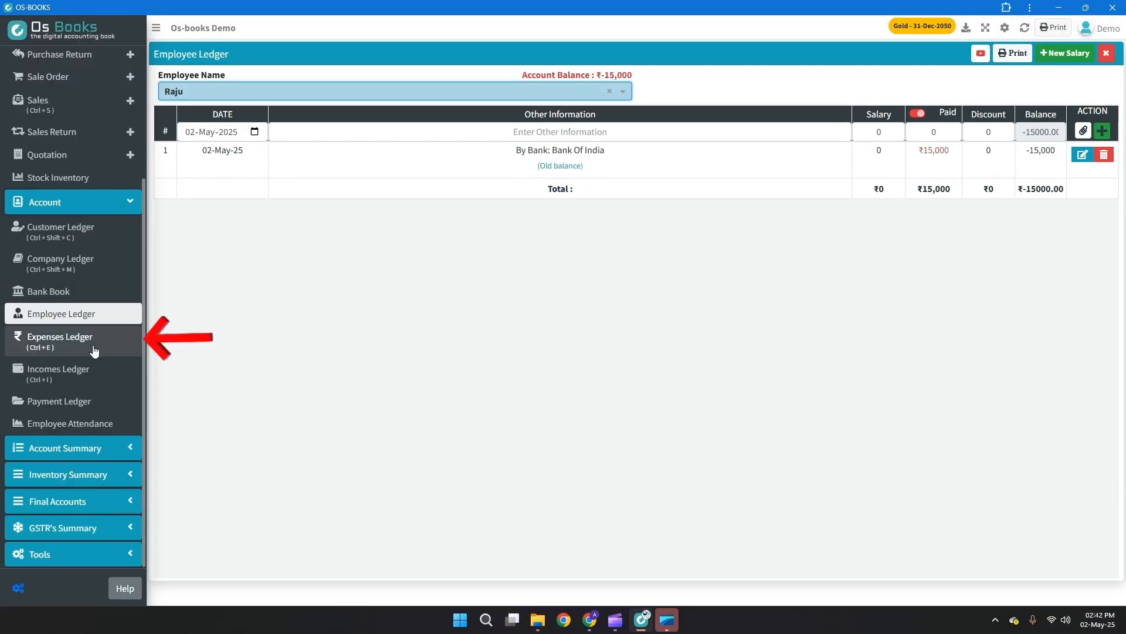
Open the Expenses Ledger and create the expense "Electricity Bill" under a new expense head "Shop", as Operating Expenses.
{"action": "left_click", "coordinate": [95, 352]}
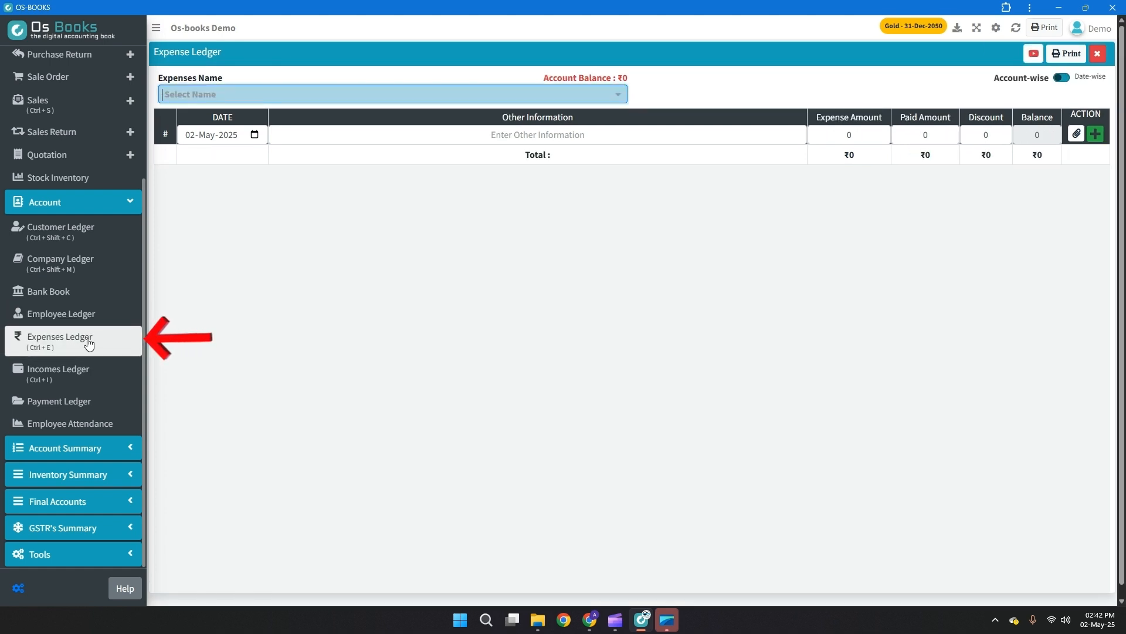
{"action": "left_click", "coordinate": [344, 95]}
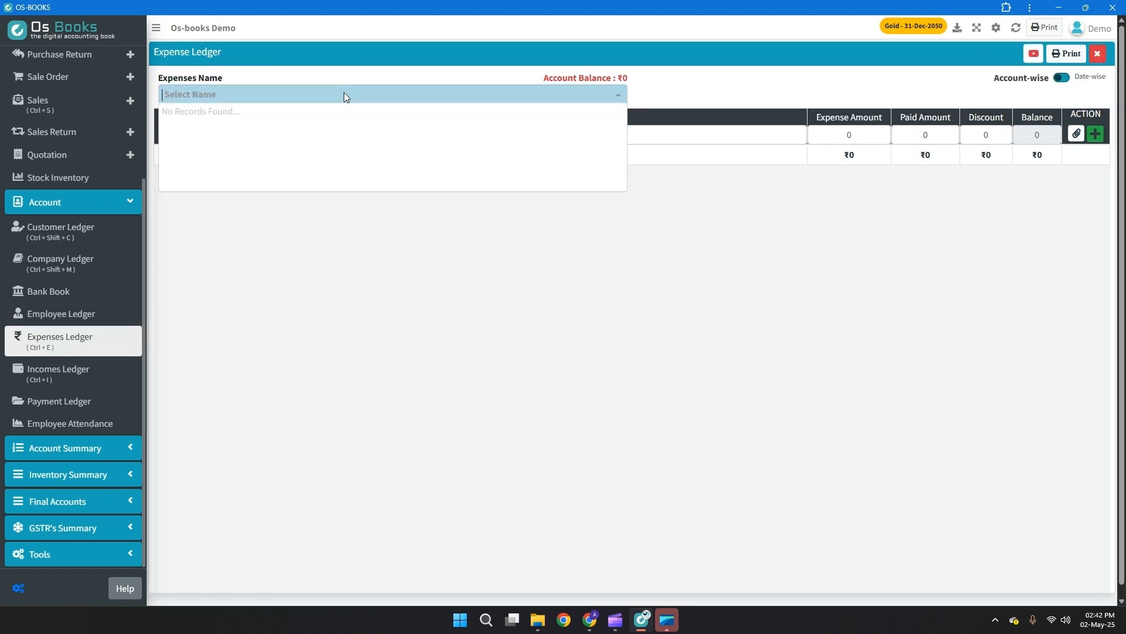
{"action": "type", "text": "Electricity Bill"}
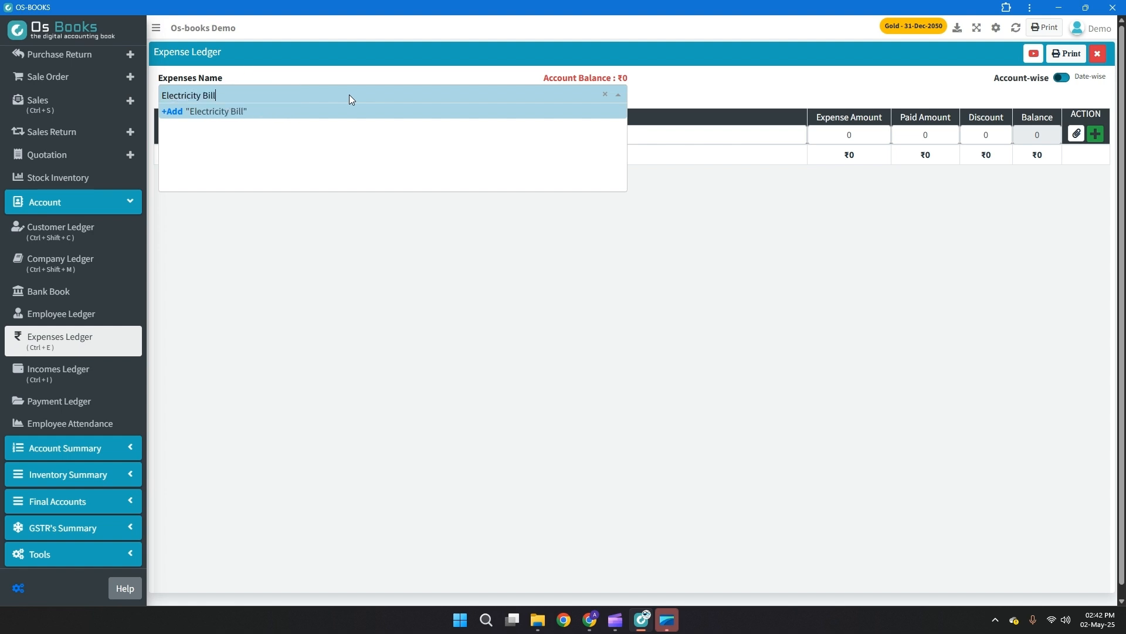
{"action": "key", "text": "Return"}
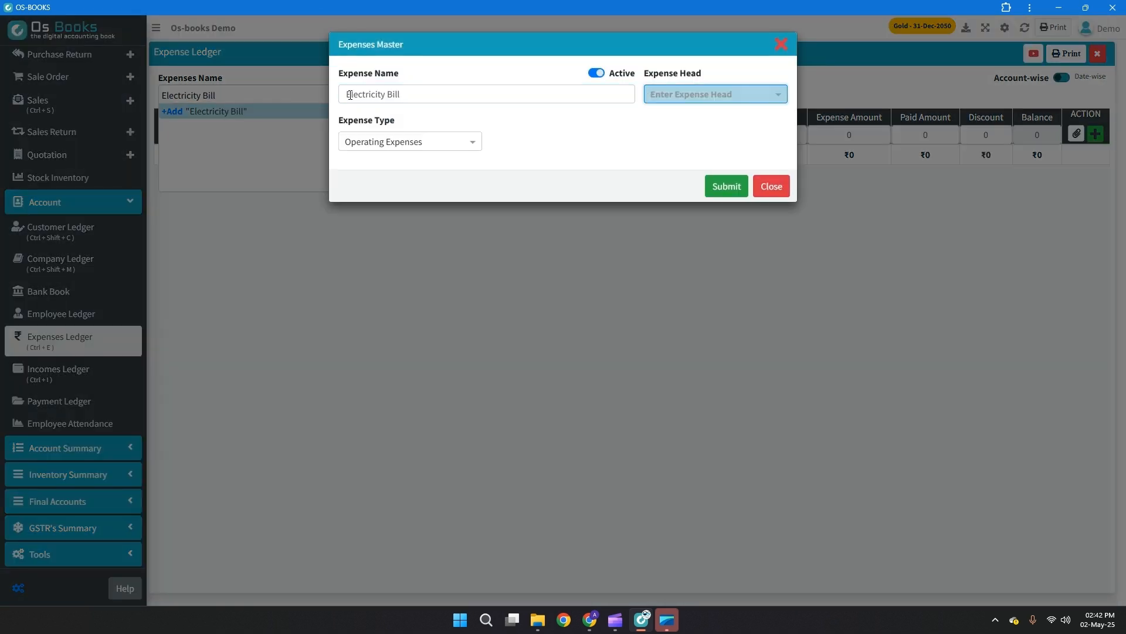
{"action": "type", "text": "Shop"}
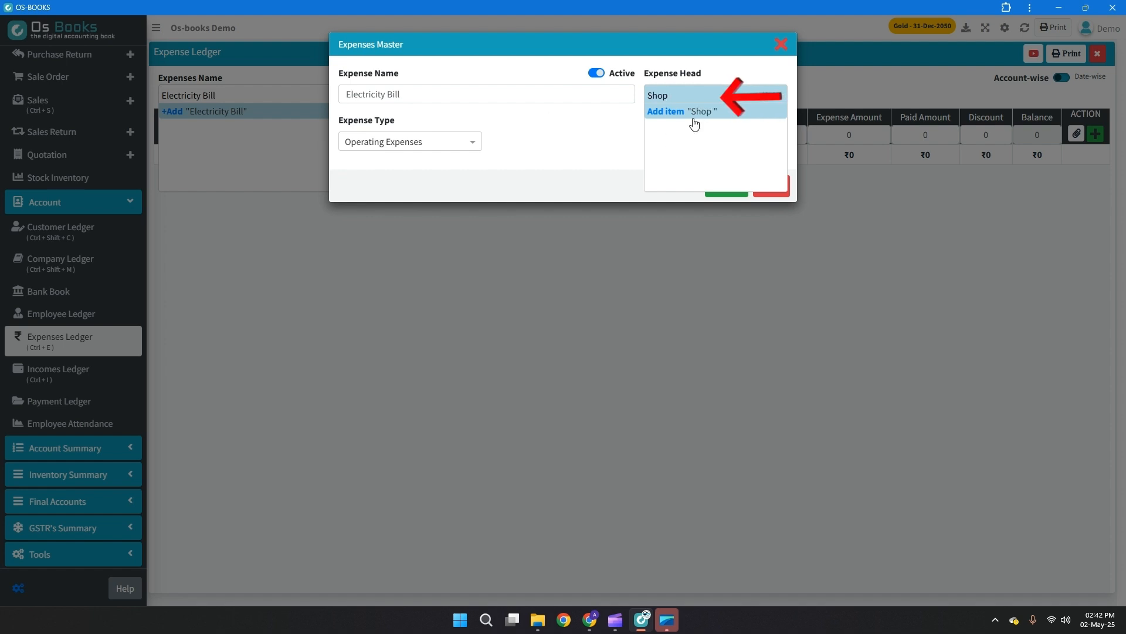
{"action": "key", "text": "Return"}
{"action": "key", "text": "Return"}
{"action": "key", "text": "Return"}
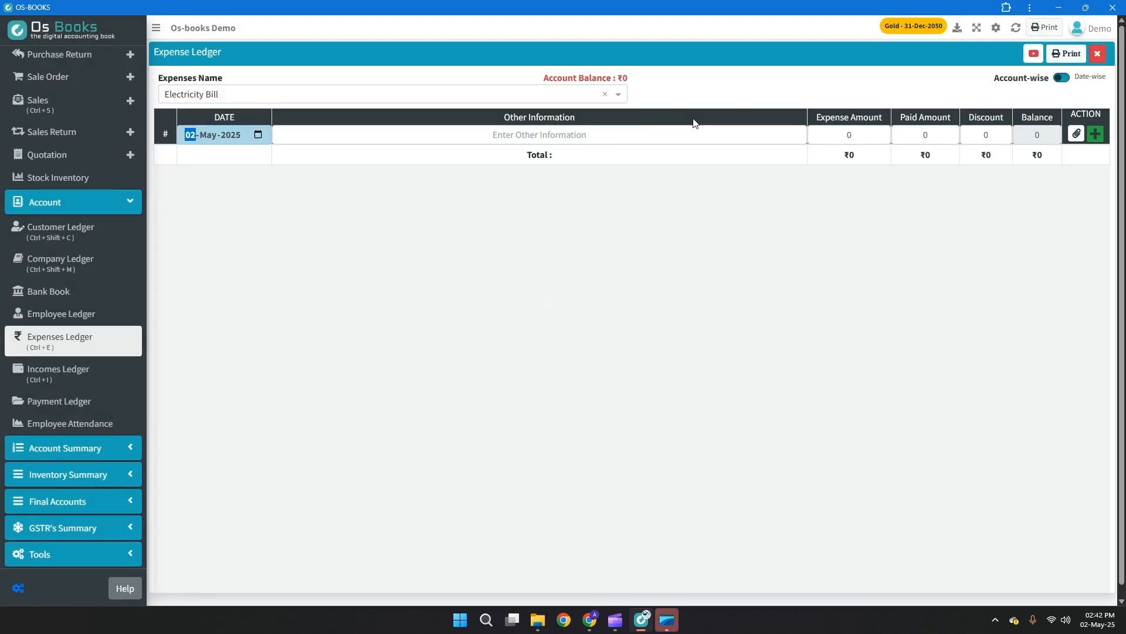
Record the Electricity Bill entry "may" with an expense amount of 5000 and 5000 paid from Bank Of India.
{"action": "key", "text": "Return"}
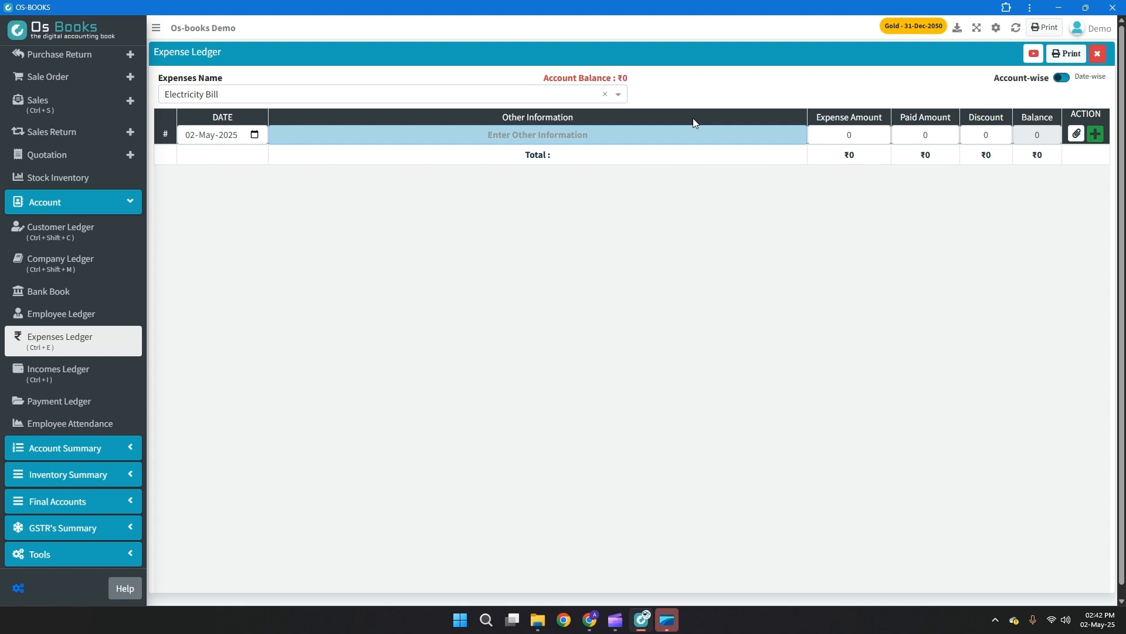
{"action": "type", "text": "may"}
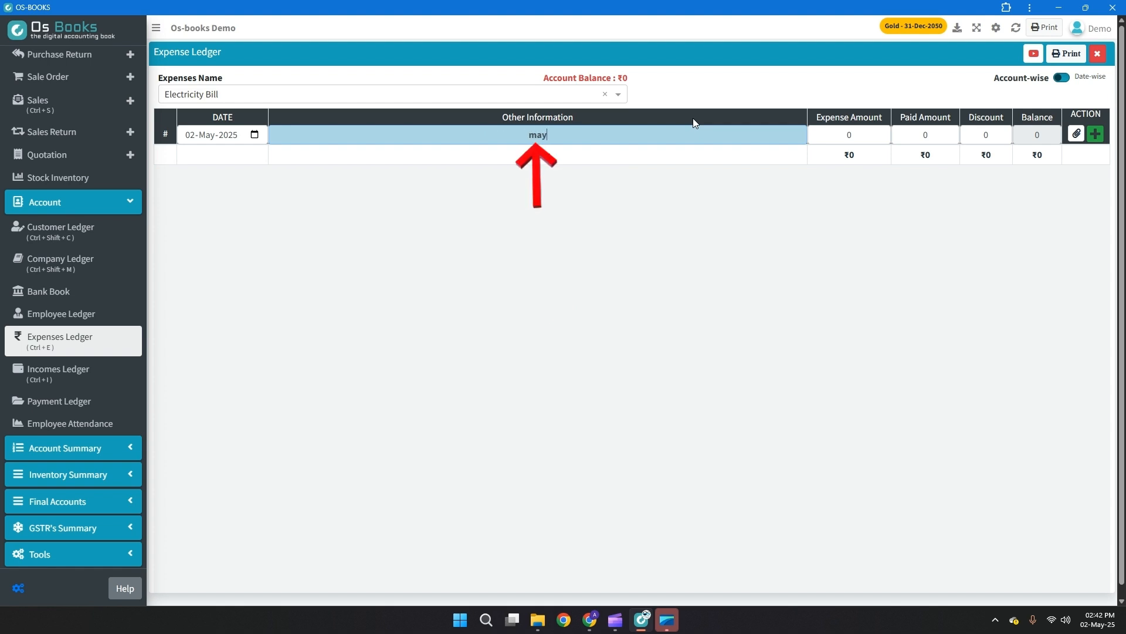
{"action": "key", "text": "Return"}
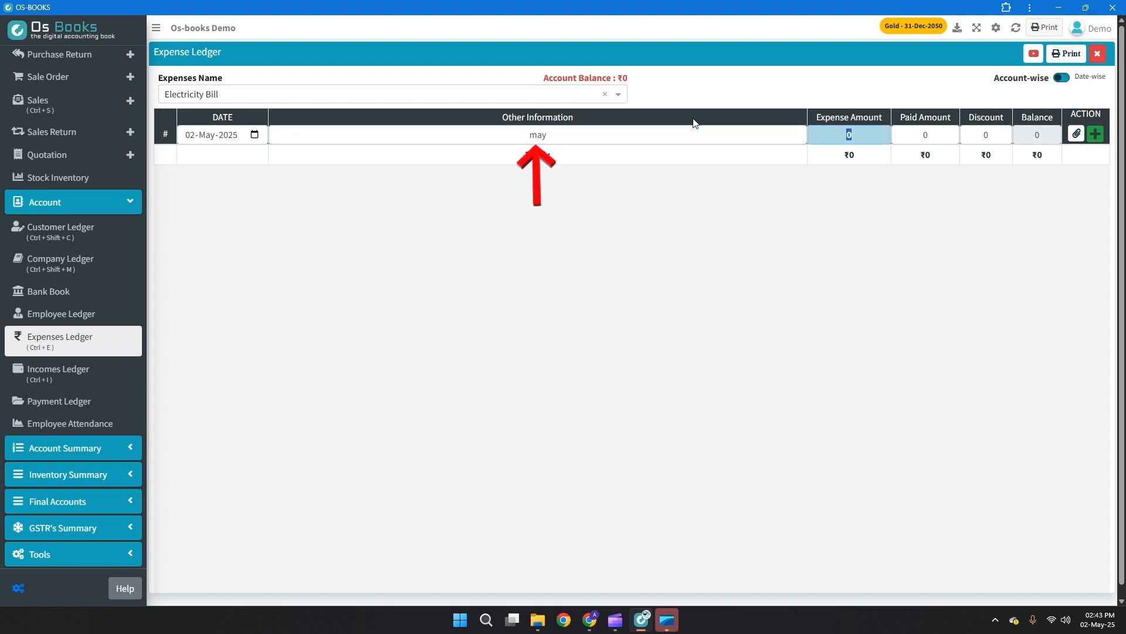
{"action": "type", "text": "5000"}
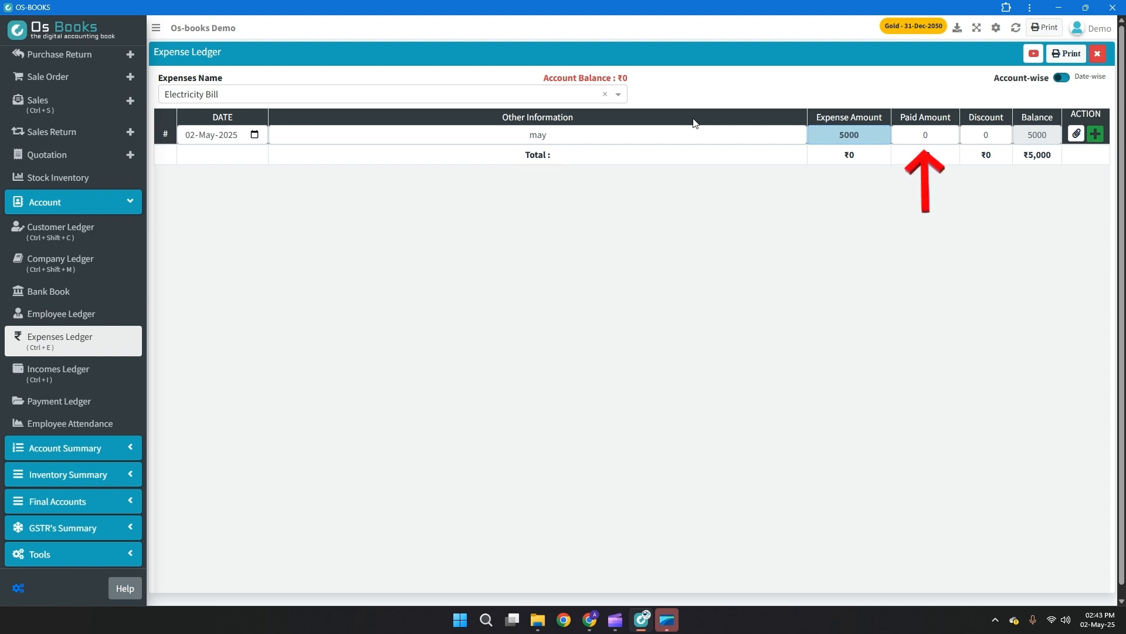
{"action": "key", "text": "Return"}
{"action": "type", "text": "5000"}
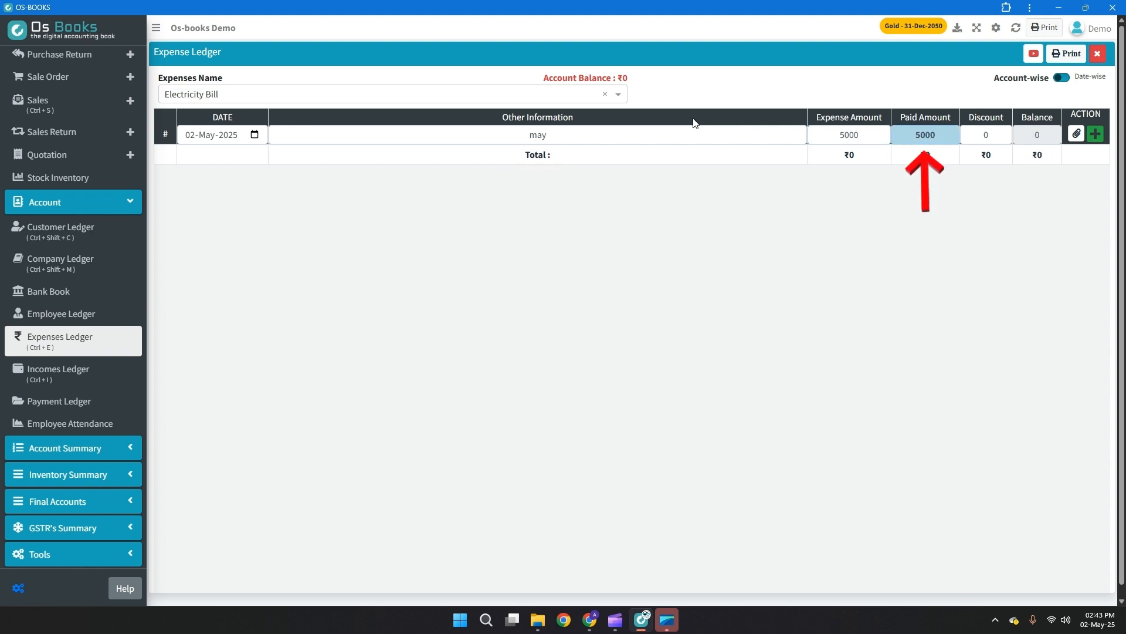
{"action": "key", "text": "Return"}
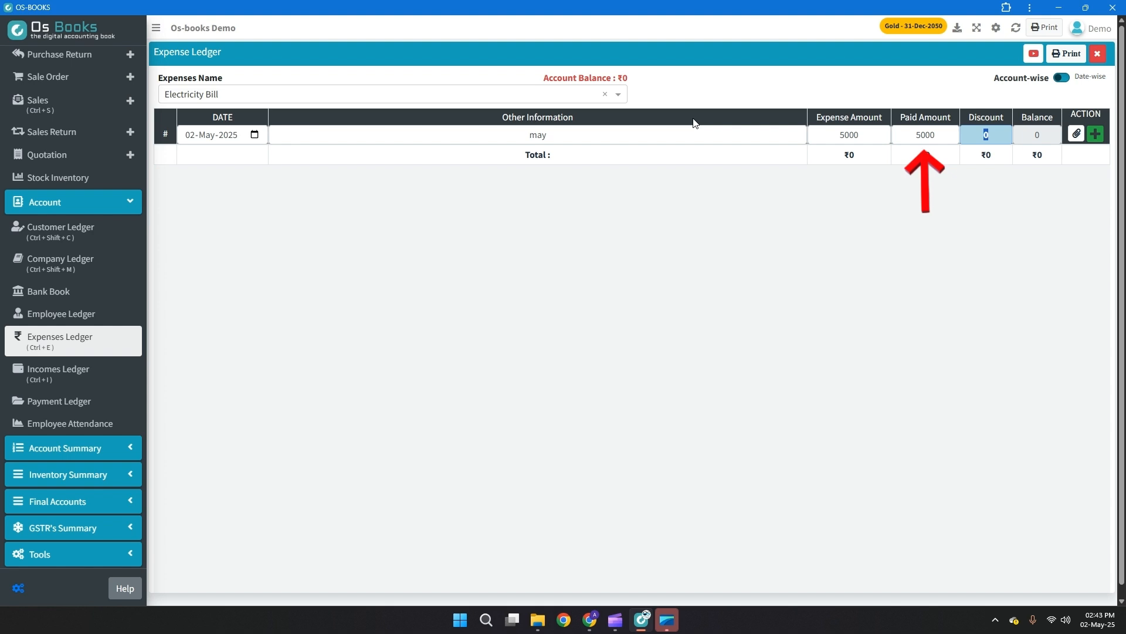
{"action": "key", "text": "Return"}
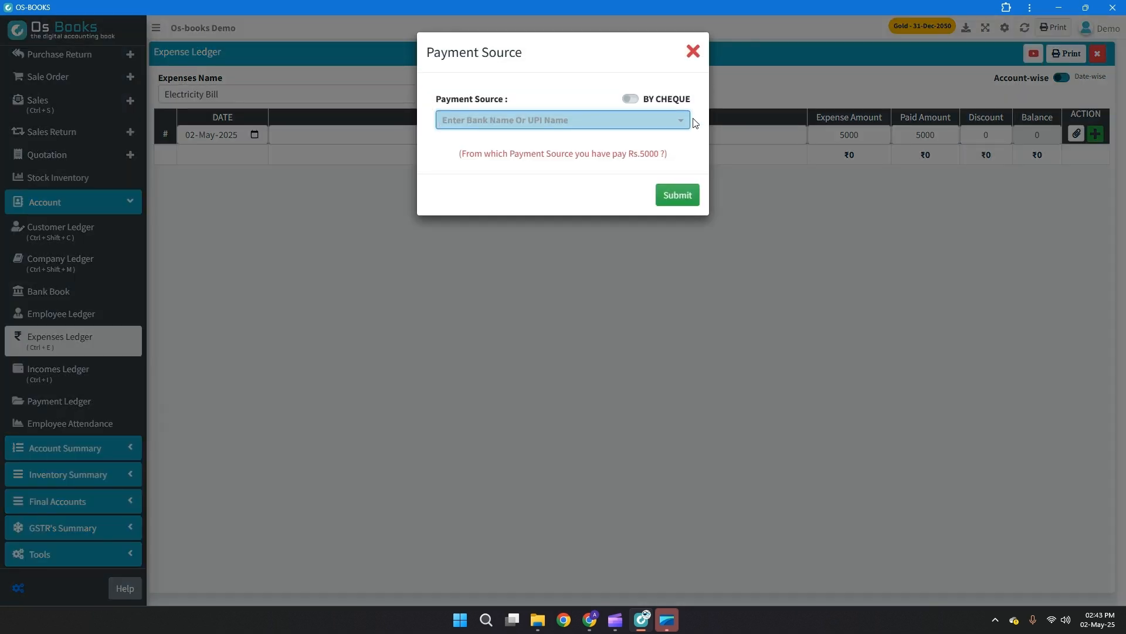
{"action": "key", "text": "Return"}
{"action": "key", "text": "Return"}
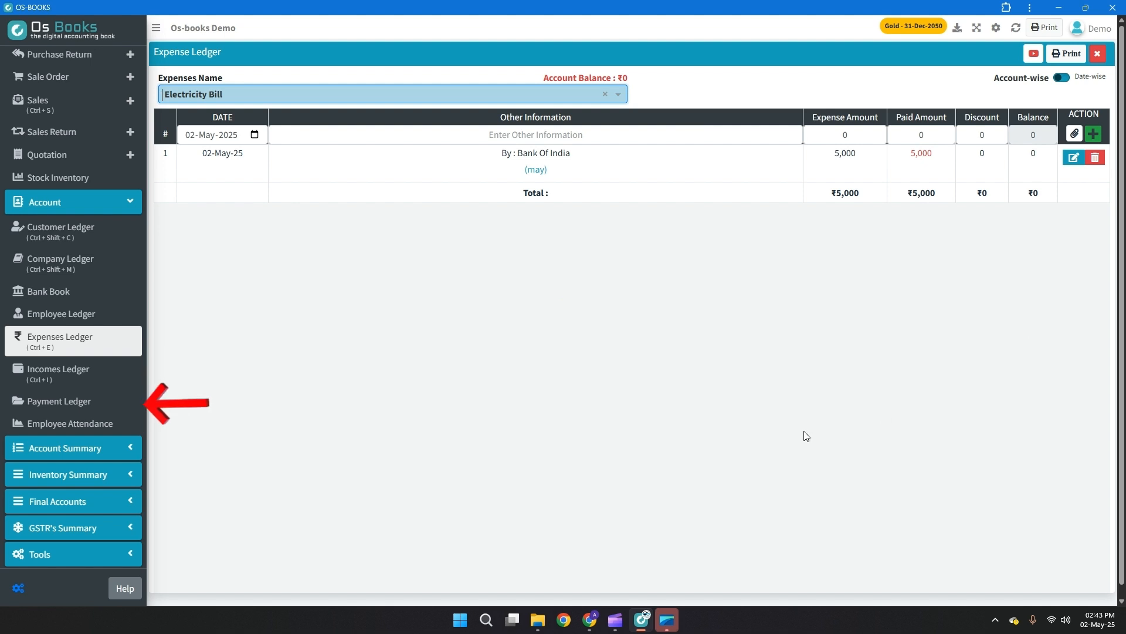
View the Incomes Ledger and Payment Ledger, and open the Employee Attendance sheet.
{"action": "left_click", "coordinate": [94, 378]}
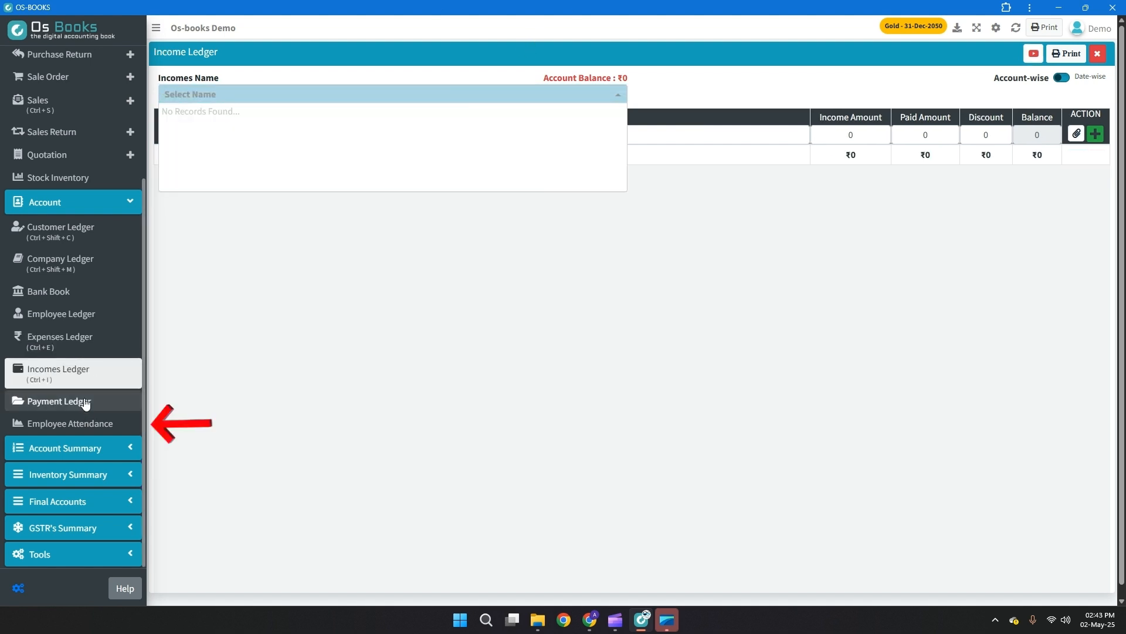
{"action": "left_click", "coordinate": [91, 401]}
{"action": "left_click", "coordinate": [50, 424]}
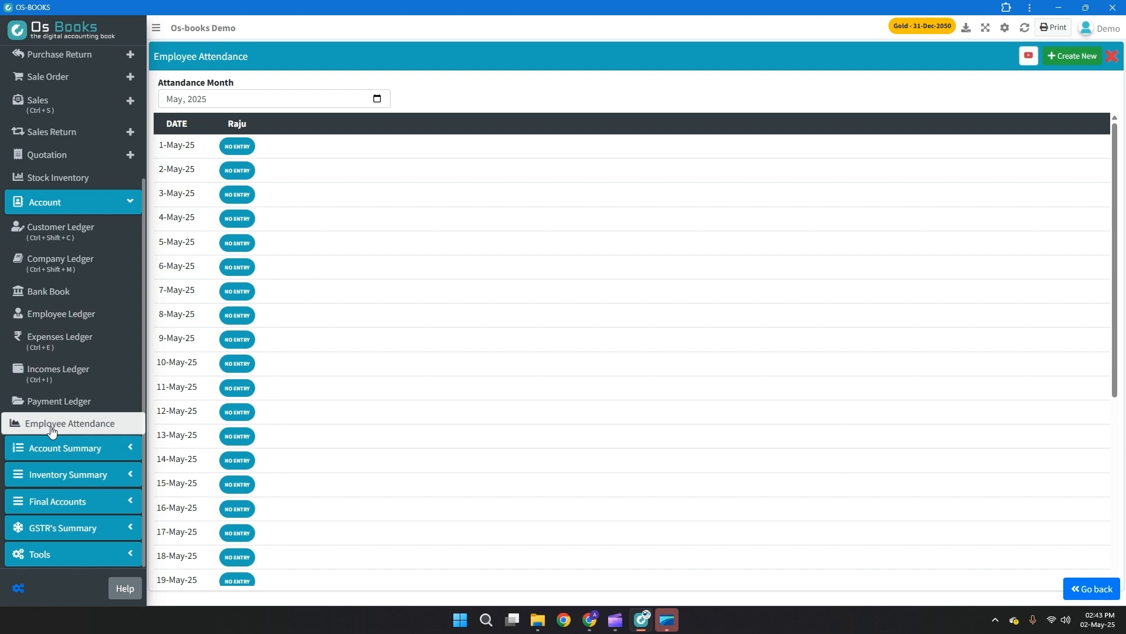
Mark the employee as Present for 1 to 6 May 2025, cycling the 3 May entry through Half Day back to Present.
{"action": "left_click", "coordinate": [238, 146]}
{"action": "left_click", "coordinate": [240, 176]}
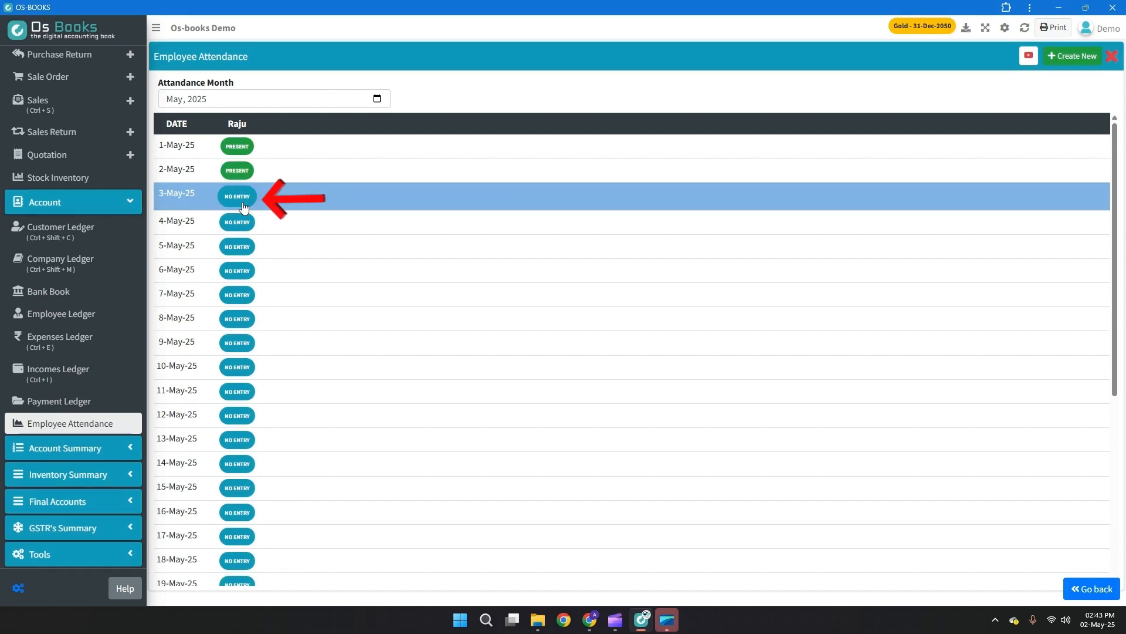
{"action": "left_click", "coordinate": [241, 203]}
{"action": "left_click", "coordinate": [242, 202]}
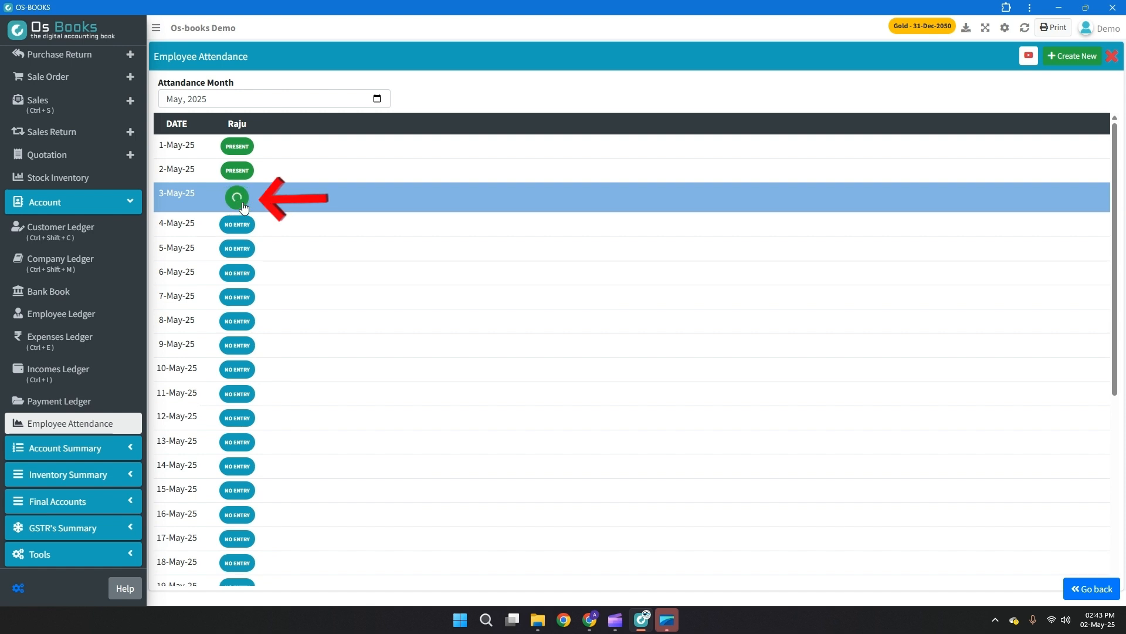
{"action": "left_click", "coordinate": [244, 207]}
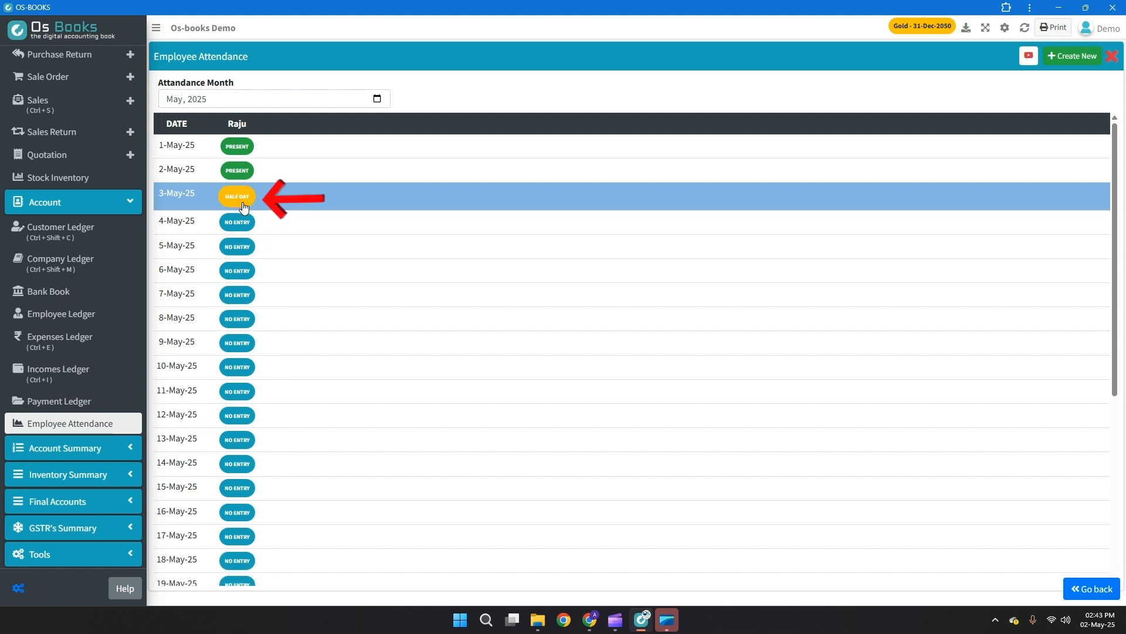
{"action": "left_click", "coordinate": [244, 207]}
{"action": "left_click", "coordinate": [238, 221]}
{"action": "left_click", "coordinate": [247, 249]}
{"action": "left_click", "coordinate": [238, 272]}
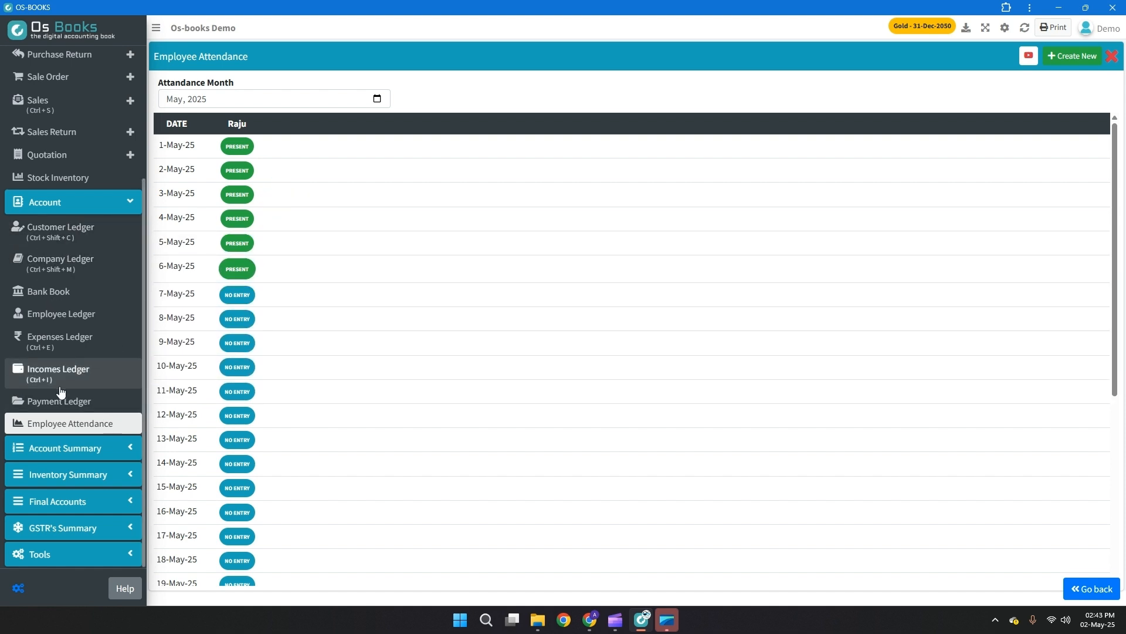
Review the Customer Outstanding, Company Outstanding and Stock summary reports in the Account Summary.
{"action": "left_click", "coordinate": [62, 447]}
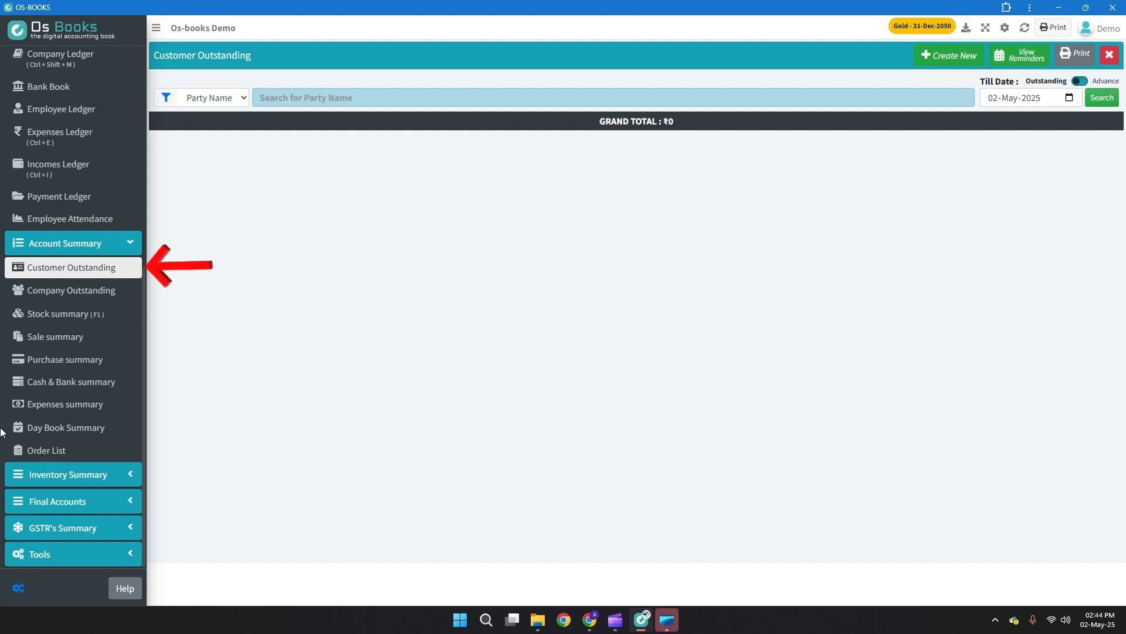
{"action": "left_click", "coordinate": [73, 269]}
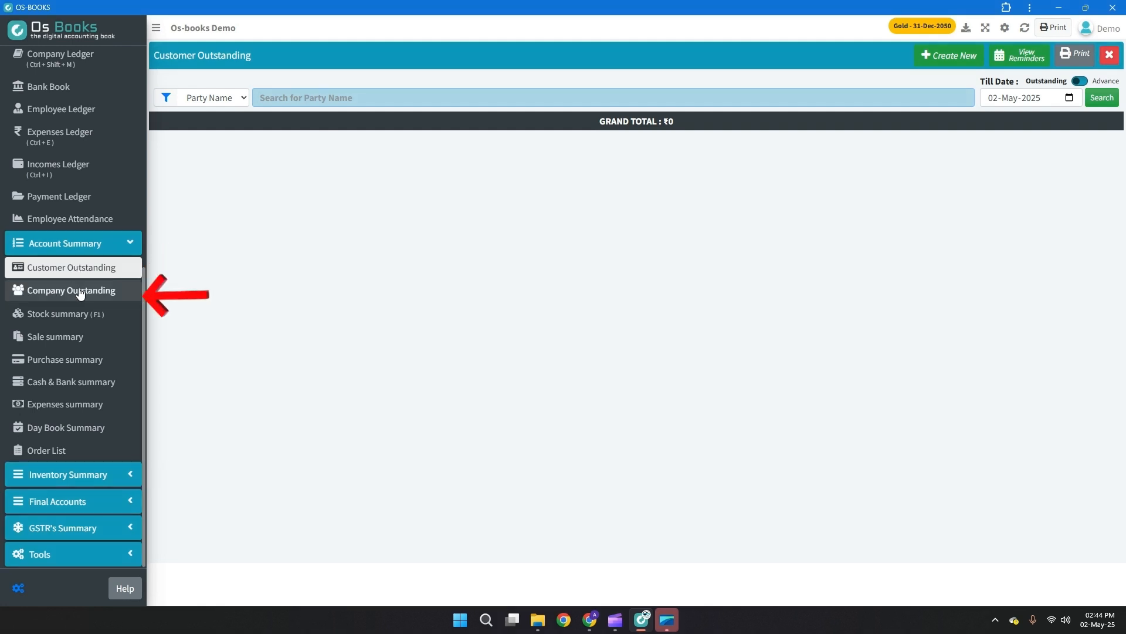
{"action": "left_click", "coordinate": [79, 293]}
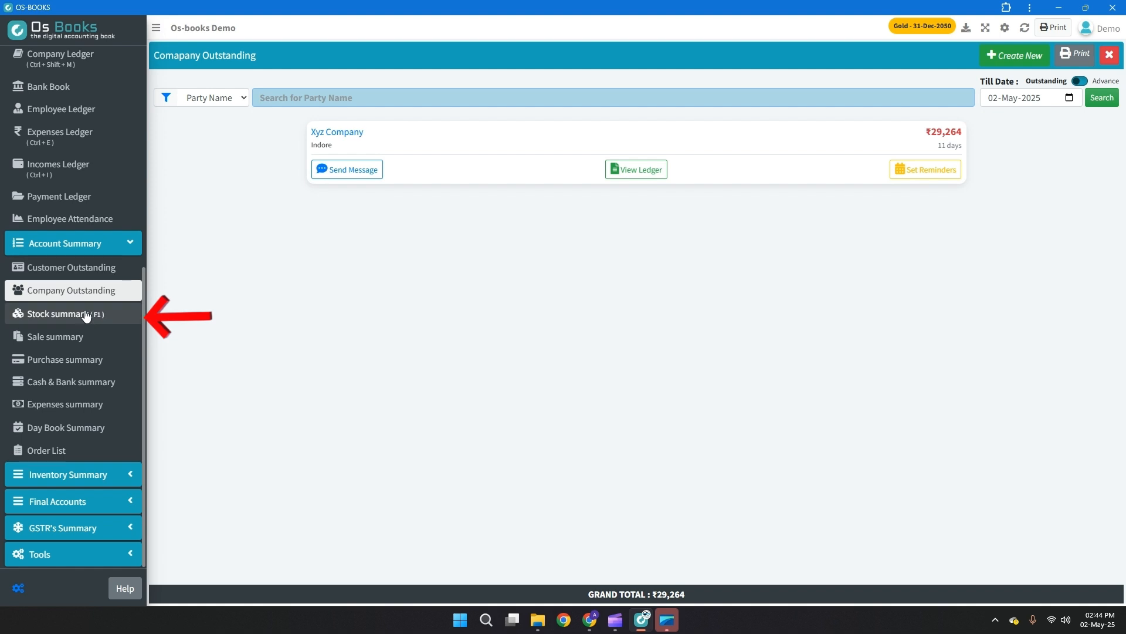
{"action": "left_click", "coordinate": [85, 317]}
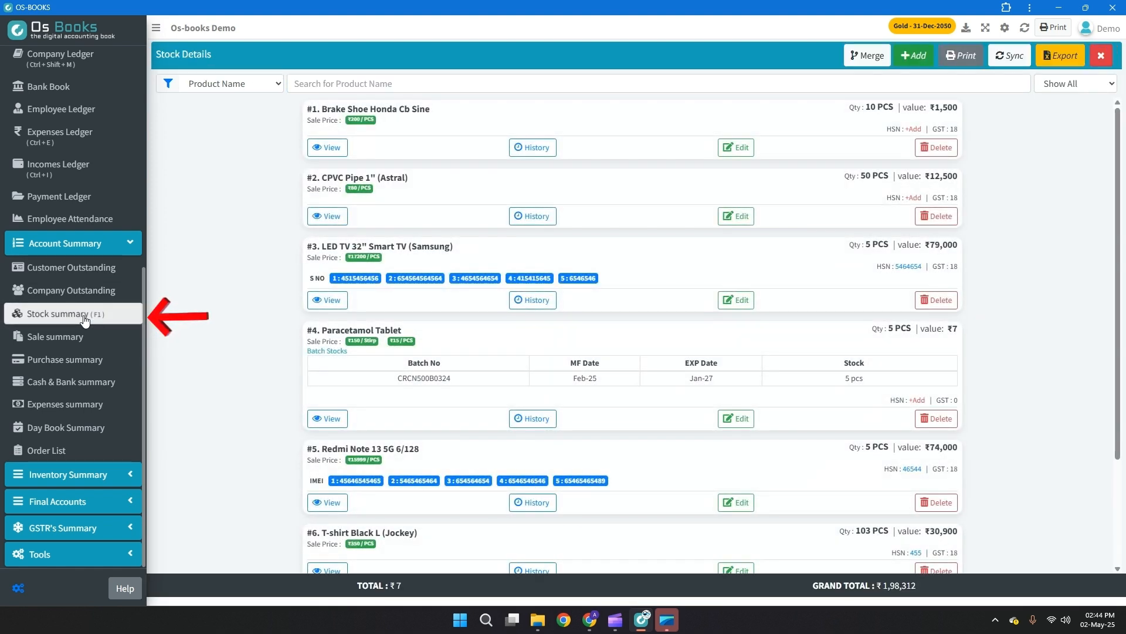
{"action": "scroll", "coordinate": [562, 291], "scroll_direction": "down", "scroll_amount": 2}
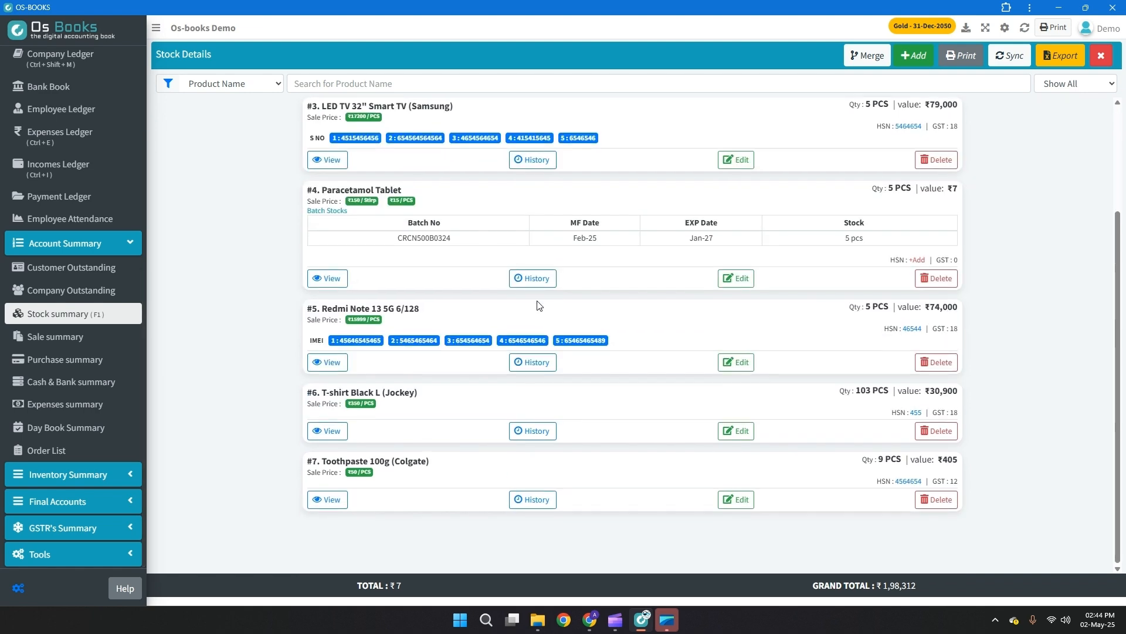
{"action": "scroll", "coordinate": [539, 305], "scroll_direction": "up", "scroll_amount": 2}
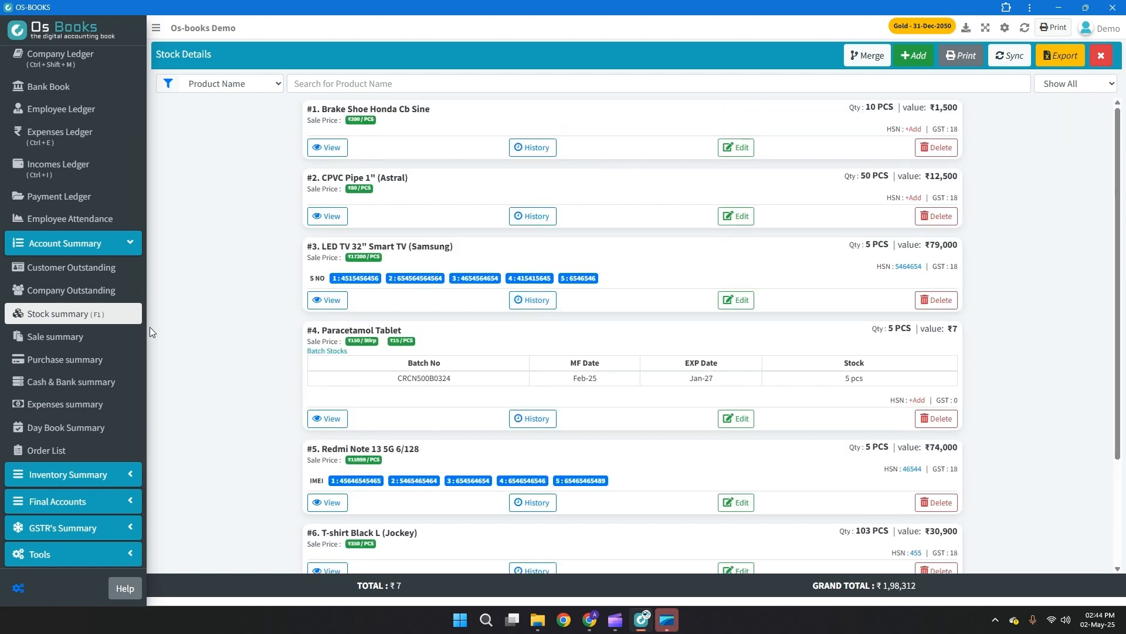
Review the sale summary for Last Month and the purchase summary for the same period.
{"action": "left_click", "coordinate": [105, 339]}
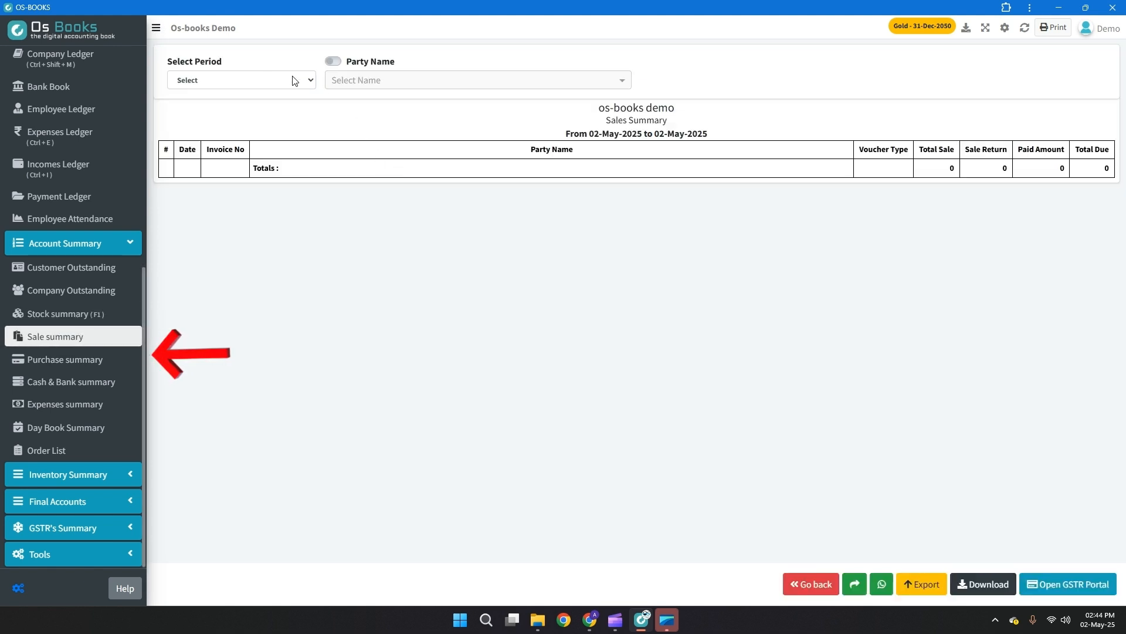
{"action": "left_click", "coordinate": [267, 83]}
{"action": "left_click", "coordinate": [251, 128]}
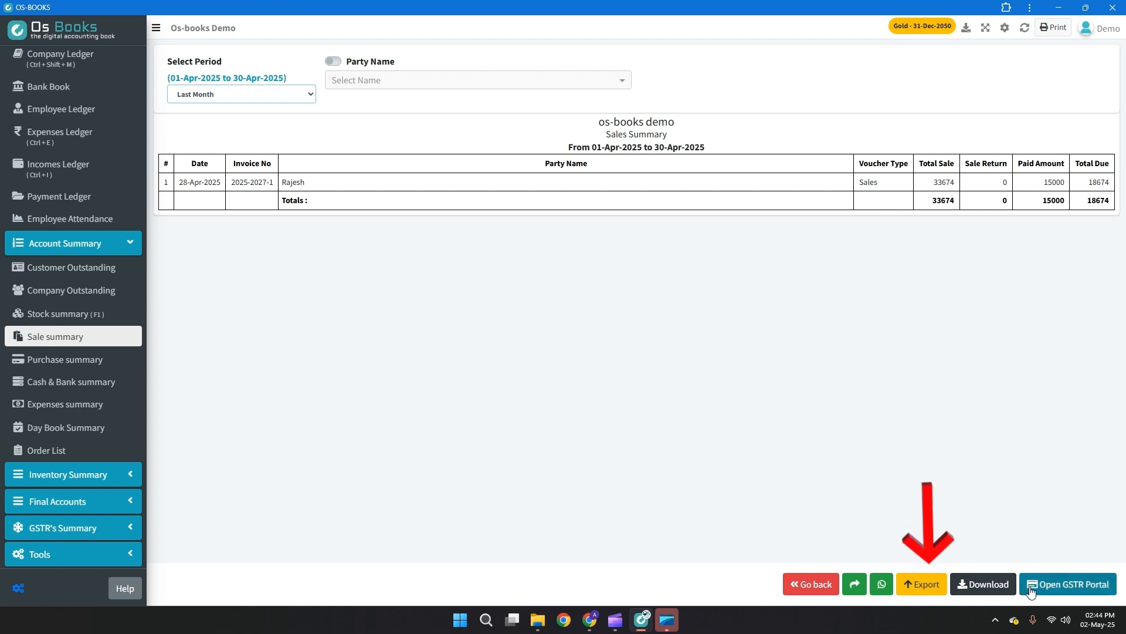
{"action": "left_click", "coordinate": [52, 373]}
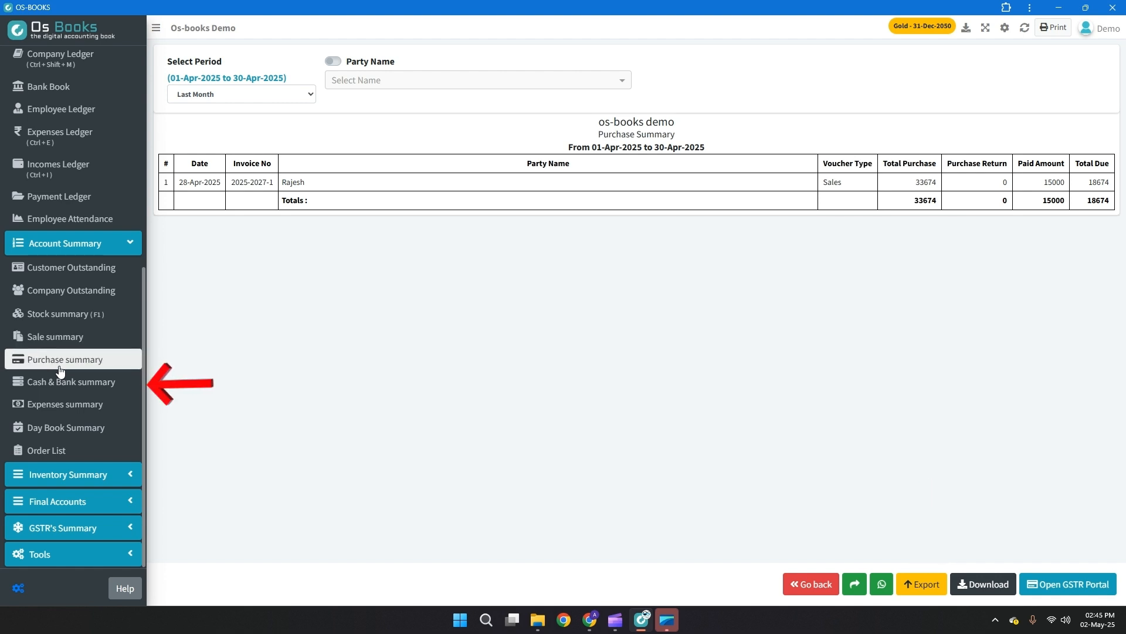
Review the Cash & Bank summary for Bank Of India and open the Expenses summary.
{"action": "left_click", "coordinate": [64, 384]}
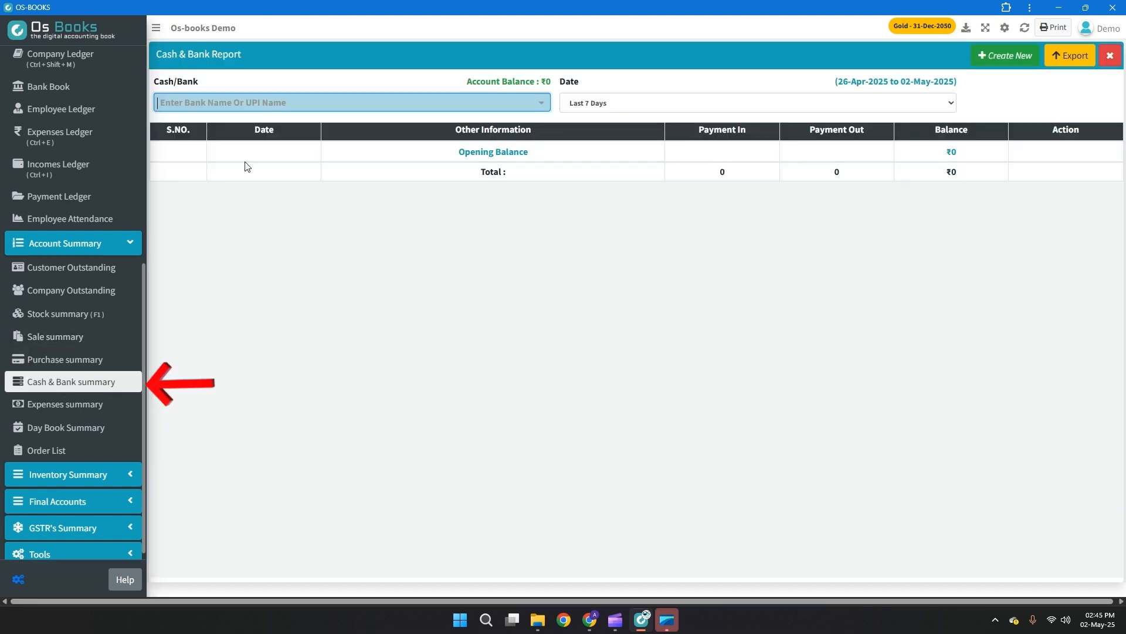
{"action": "left_click", "coordinate": [293, 102]}
{"action": "left_click", "coordinate": [246, 119]}
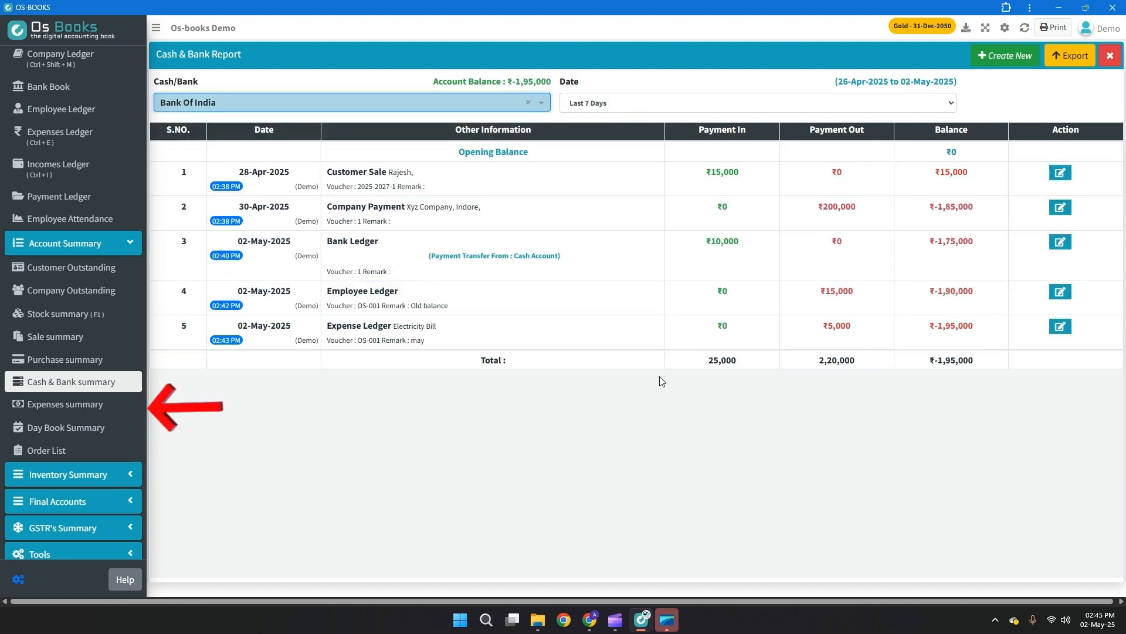
{"action": "left_click", "coordinate": [114, 401]}
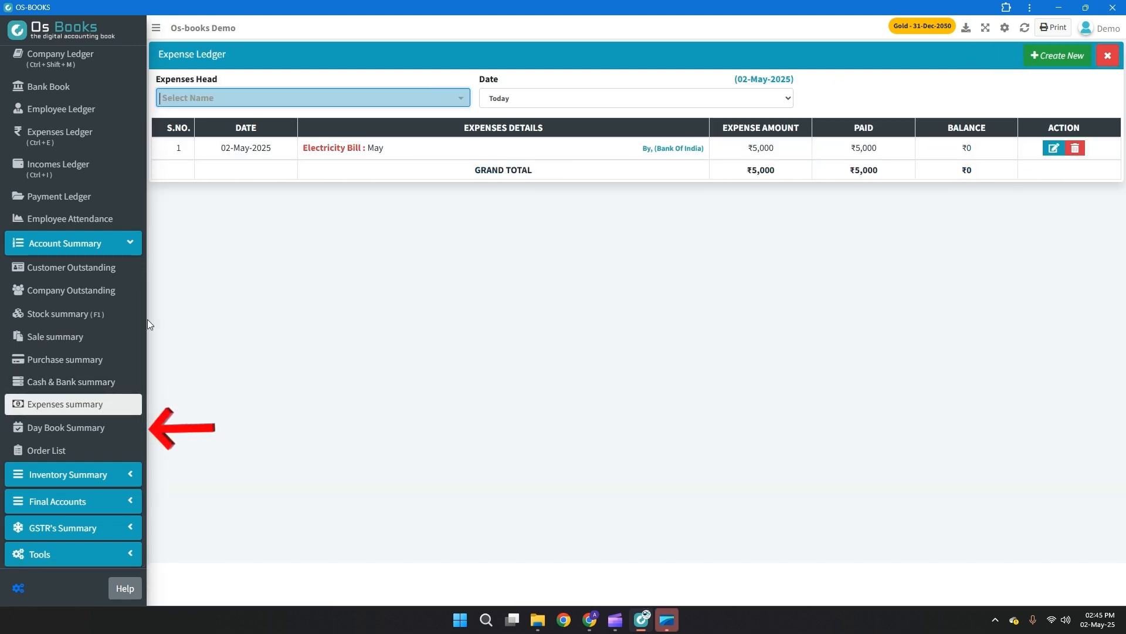
Show the Day Book Summary for the Last 30 Days.
{"action": "left_click", "coordinate": [83, 437]}
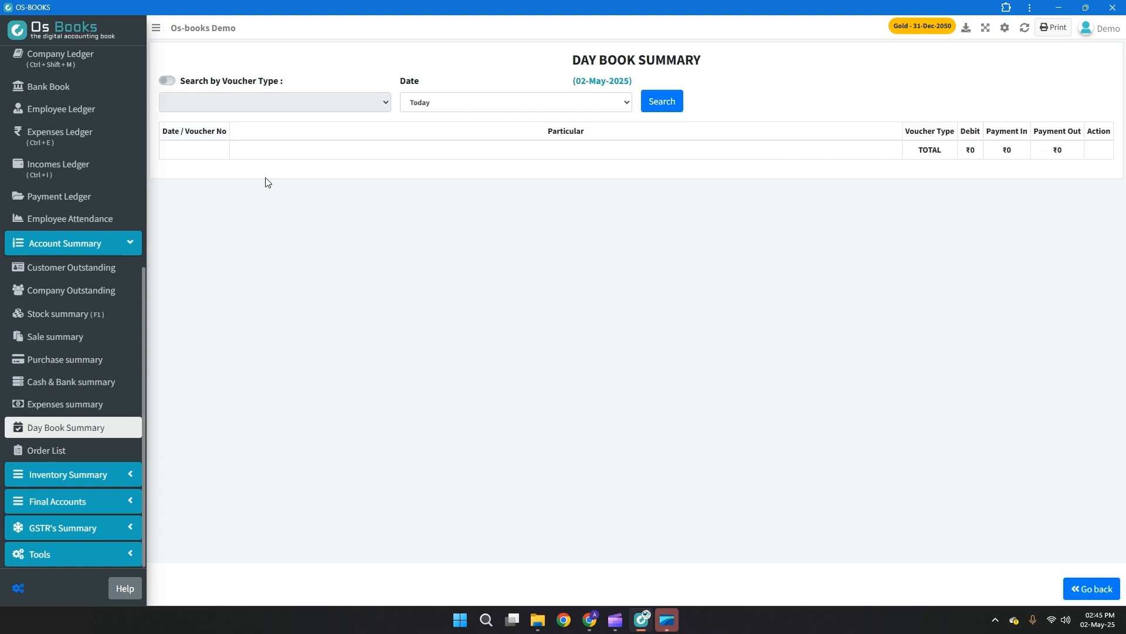
{"action": "left_click", "coordinate": [435, 111]}
{"action": "left_click", "coordinate": [445, 158]}
{"action": "left_click", "coordinate": [673, 103]}
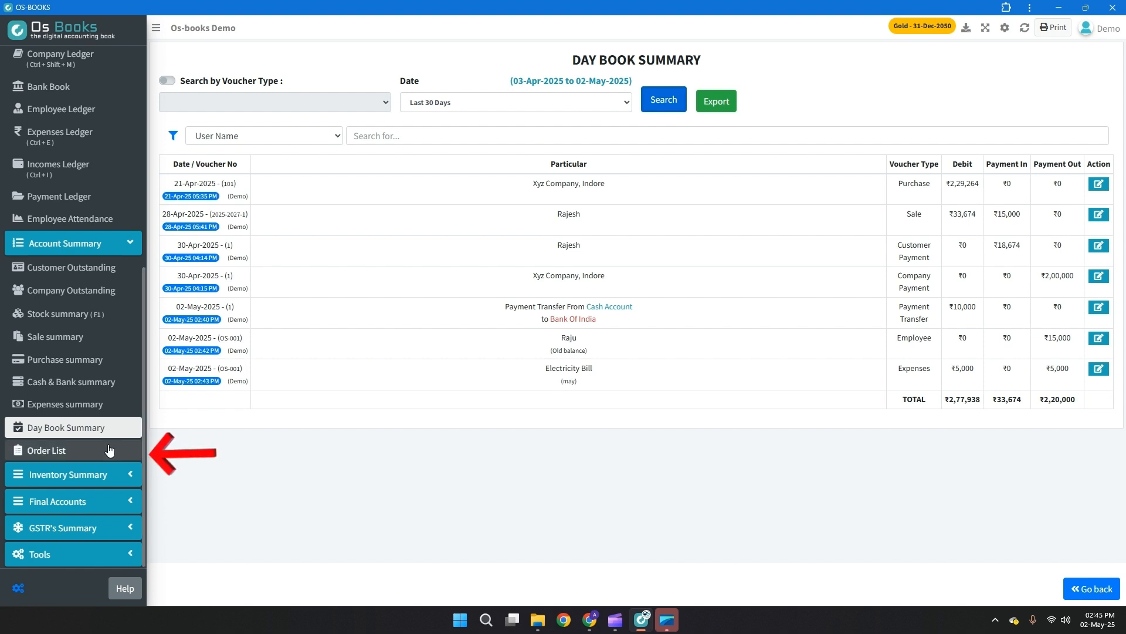
Update the Paracetamol Tablet product master with More Information enabled and a minimum quantity of 10.
{"action": "left_click", "coordinate": [56, 450]}
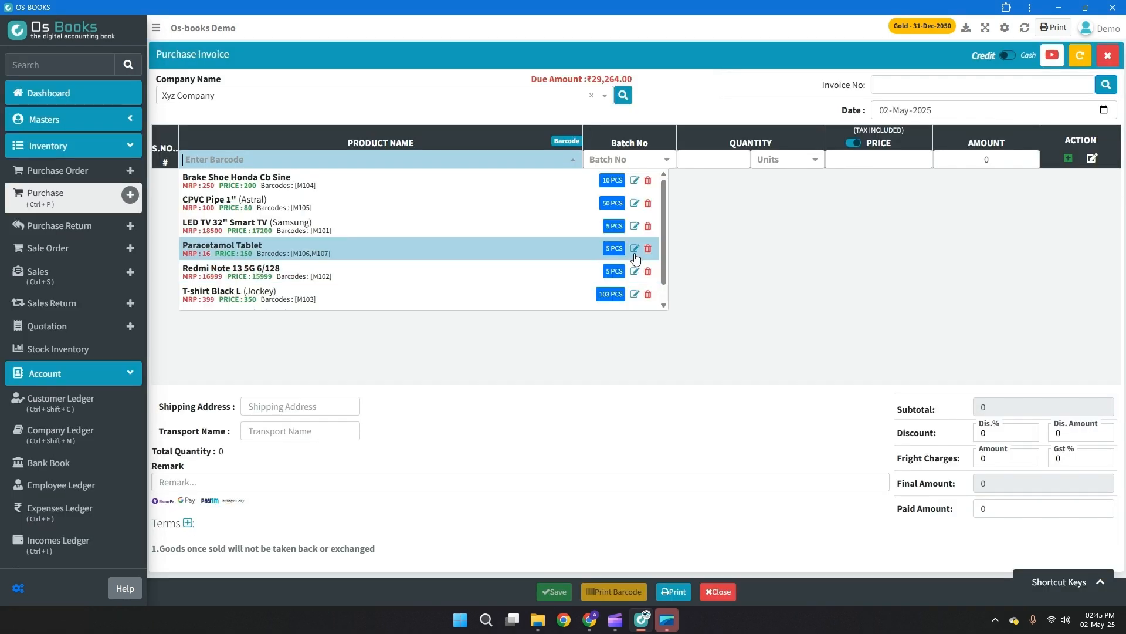
{"action": "left_click", "coordinate": [637, 254]}
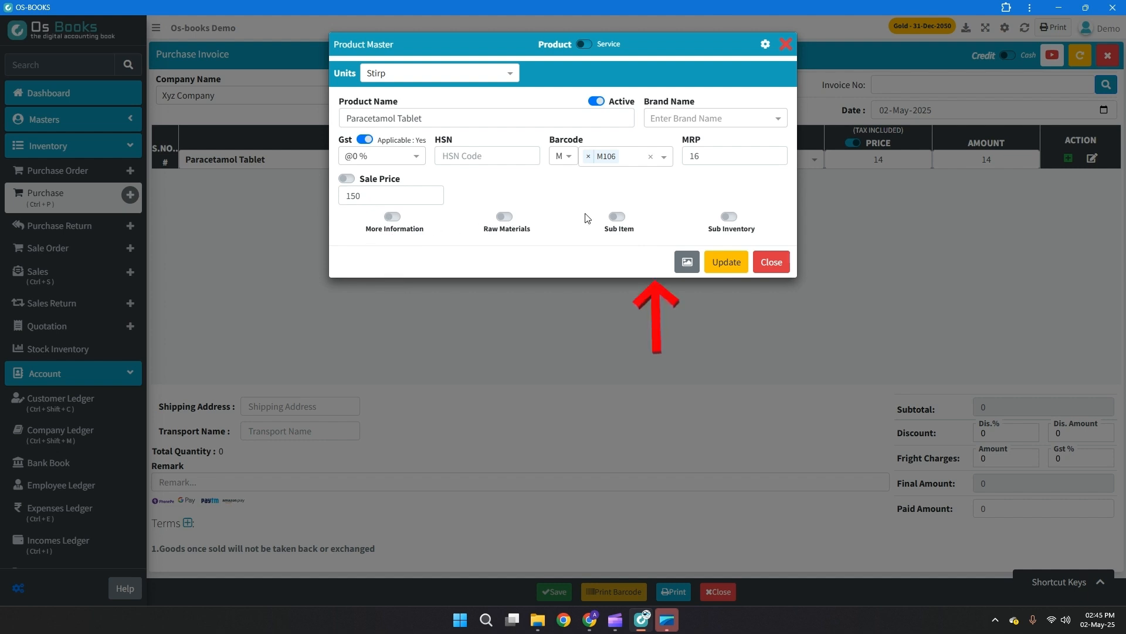
{"action": "left_click", "coordinate": [393, 216]}
{"action": "left_click", "coordinate": [680, 268]}
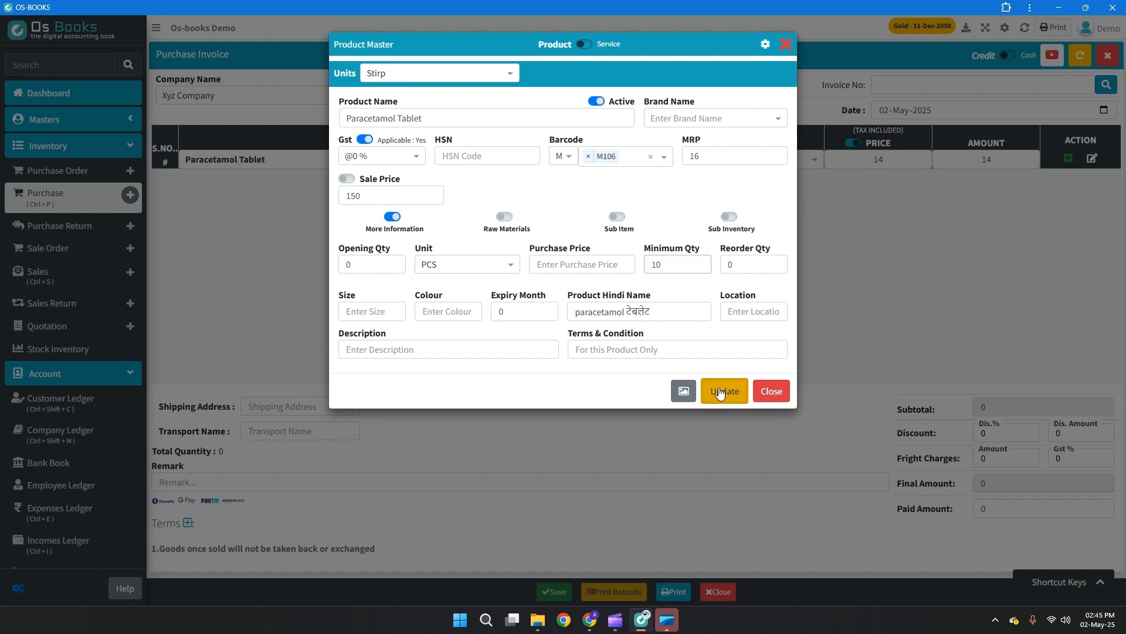
{"action": "left_click", "coordinate": [725, 388]}
Check the Order List for products below their minimum stock quantity.
{"action": "scroll", "coordinate": [101, 381], "scroll_direction": "down", "scroll_amount": 6}
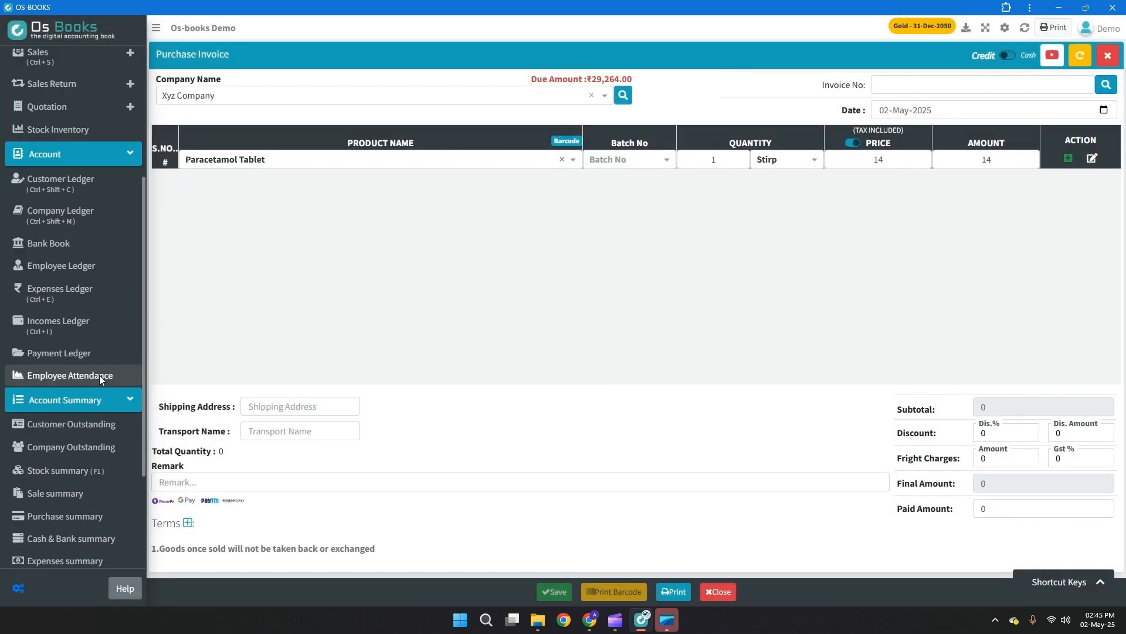
{"action": "left_click", "coordinate": [100, 433]}
{"action": "left_click", "coordinate": [35, 452]}
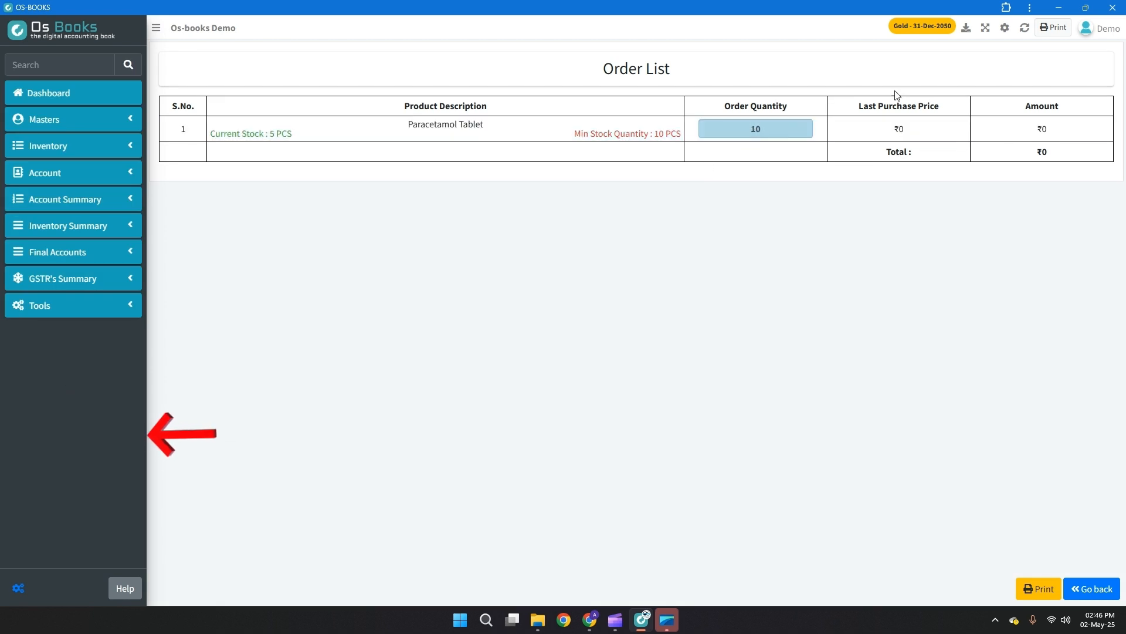
Review the Brandwise Sale and Brandwise Purchase reports for Last Month, and open the Employeewise Sale report.
{"action": "left_click", "coordinate": [55, 199]}
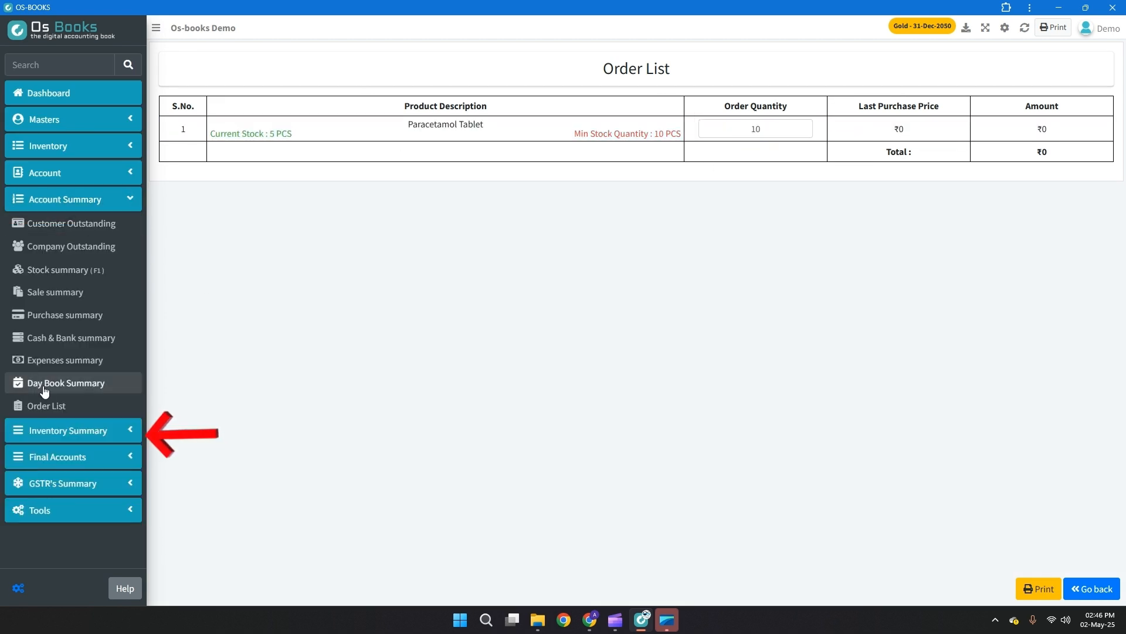
{"action": "left_click", "coordinate": [77, 428]}
{"action": "left_click", "coordinate": [79, 436]}
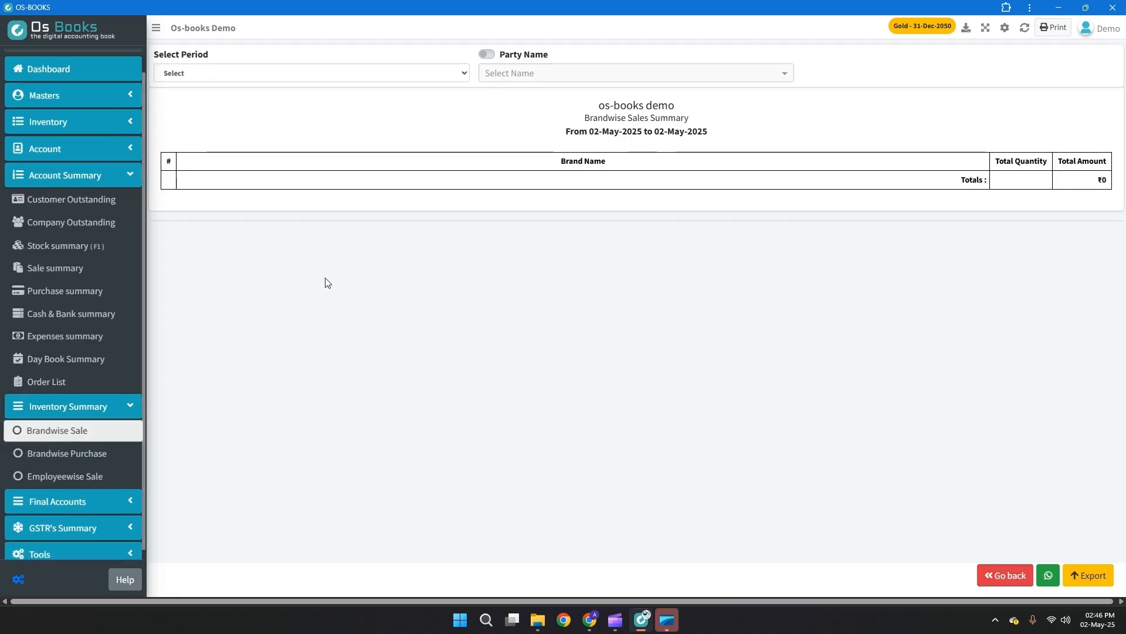
{"action": "left_click", "coordinate": [356, 72]}
{"action": "left_click", "coordinate": [339, 117]}
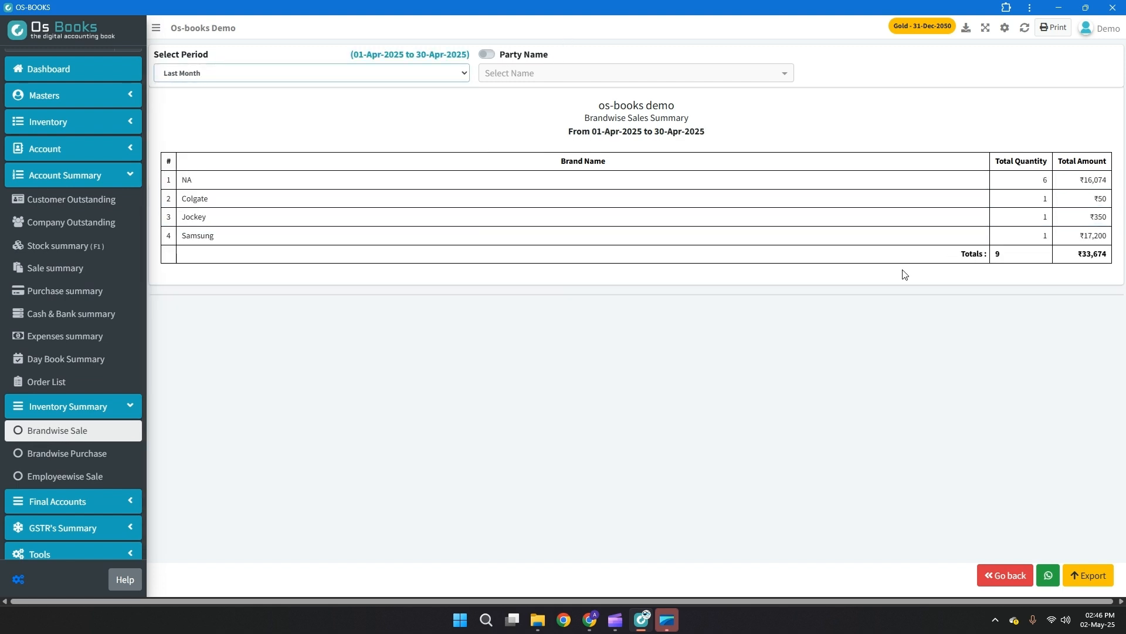
{"action": "left_click", "coordinate": [88, 458]}
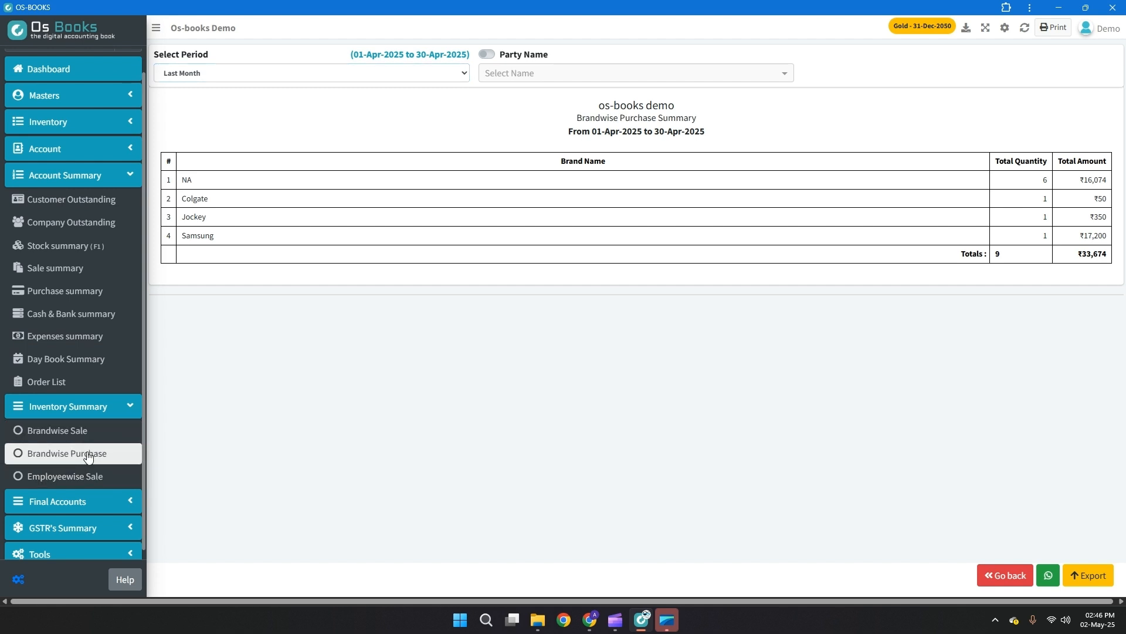
{"action": "left_click", "coordinate": [98, 475]}
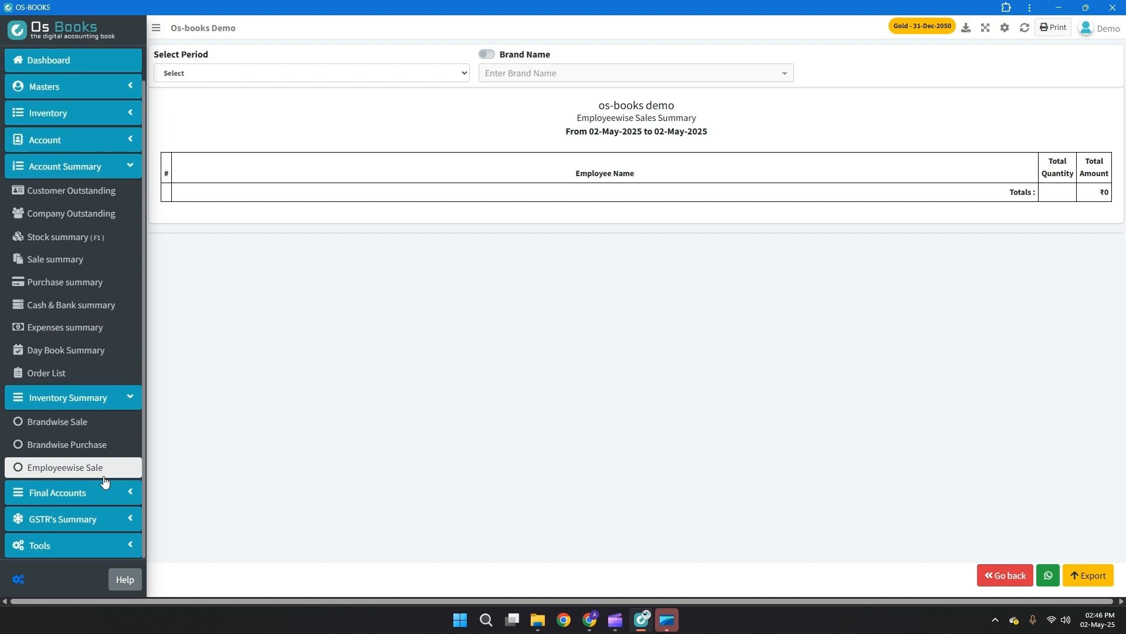
Show the Trading Account report from 01-Apr-2025 to 02-May-2025.
{"action": "left_click", "coordinate": [103, 499]}
{"action": "left_click", "coordinate": [103, 434]}
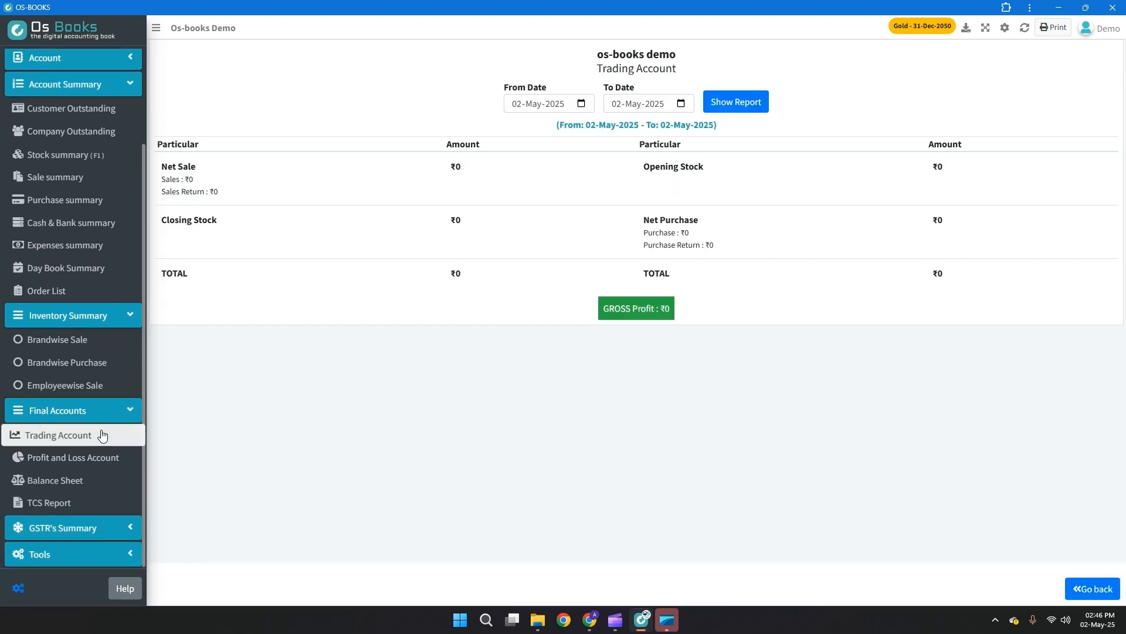
{"action": "left_click", "coordinate": [569, 106]}
{"action": "key", "text": "Down"}
{"action": "key", "text": "Right"}
{"action": "key", "text": "Up"}
{"action": "key", "text": "Down"}
{"action": "key", "text": "Down"}
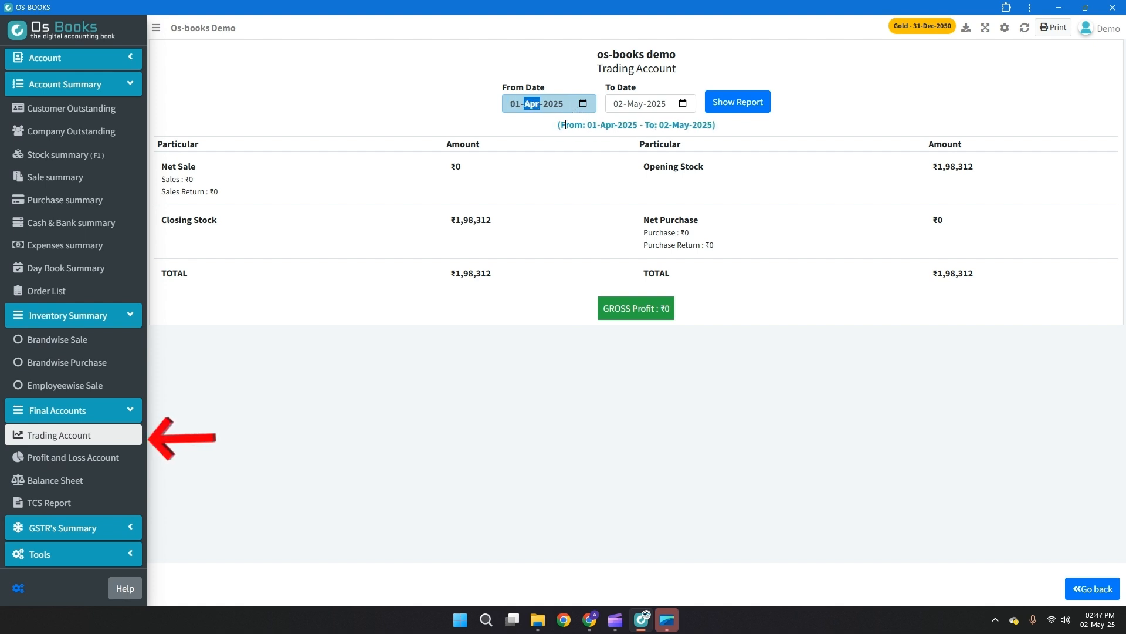
{"action": "left_click", "coordinate": [736, 103]}
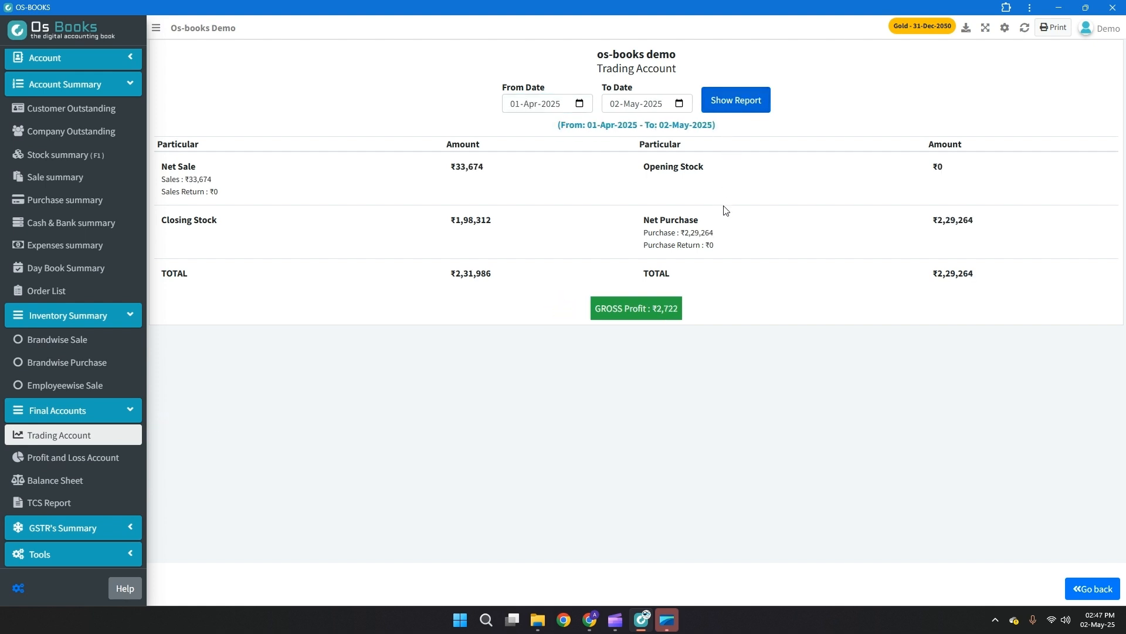
Show the Profit and Loss Account report from 01-Apr-2025 to 02-May-2025.
{"action": "left_click", "coordinate": [70, 457]}
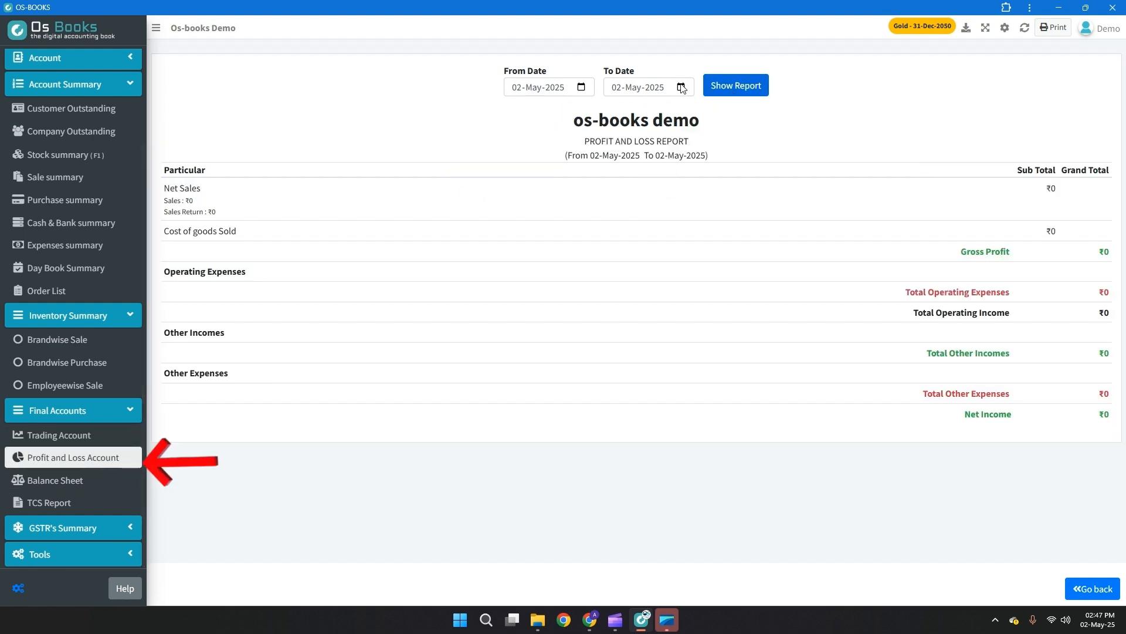
{"action": "left_click", "coordinate": [520, 93]}
{"action": "key", "text": "Down"}
{"action": "key", "text": "Right"}
{"action": "key", "text": "Up"}
{"action": "key", "text": "Down"}
{"action": "key", "text": "Down"}
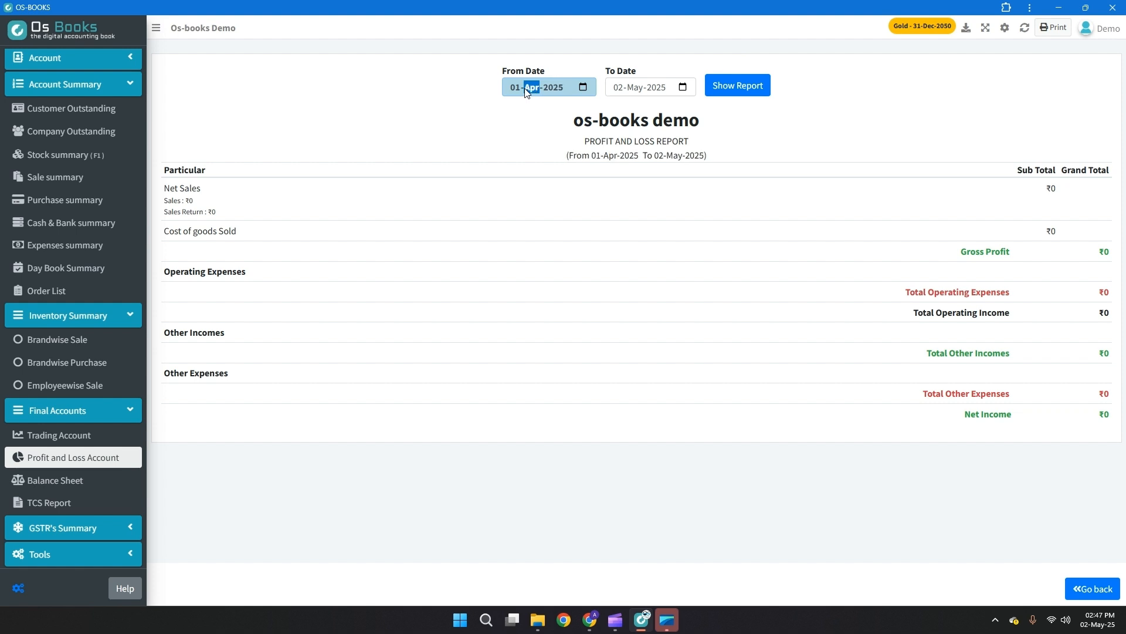
{"action": "left_click", "coordinate": [761, 86]}
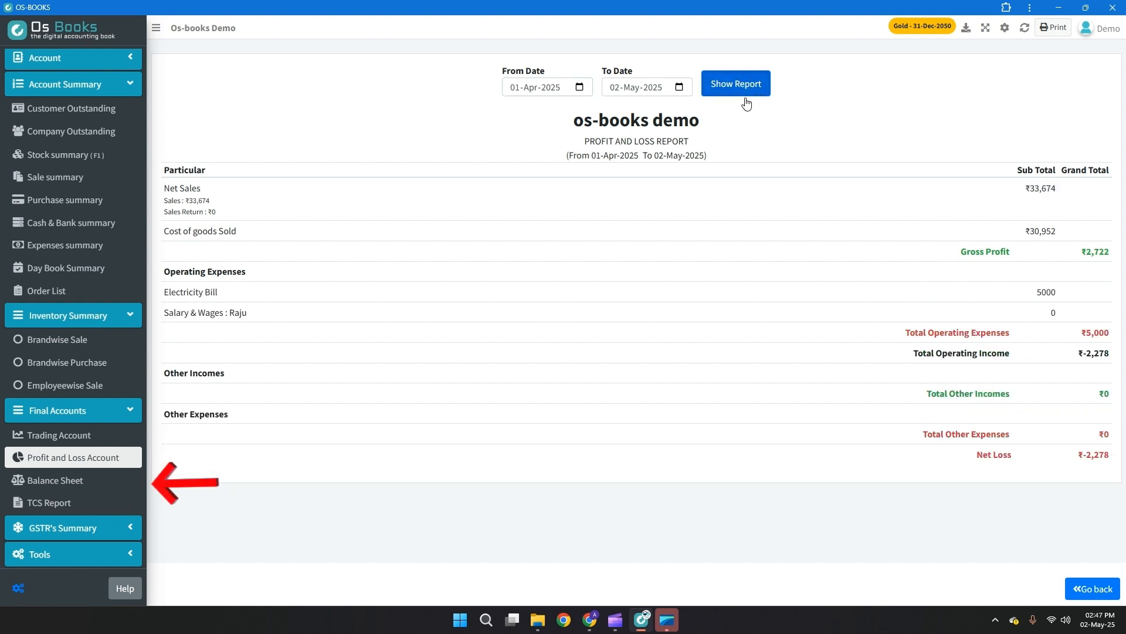
Show the Balance Sheet for 02-May-2025 and open the TCS Report.
{"action": "left_click", "coordinate": [55, 480]}
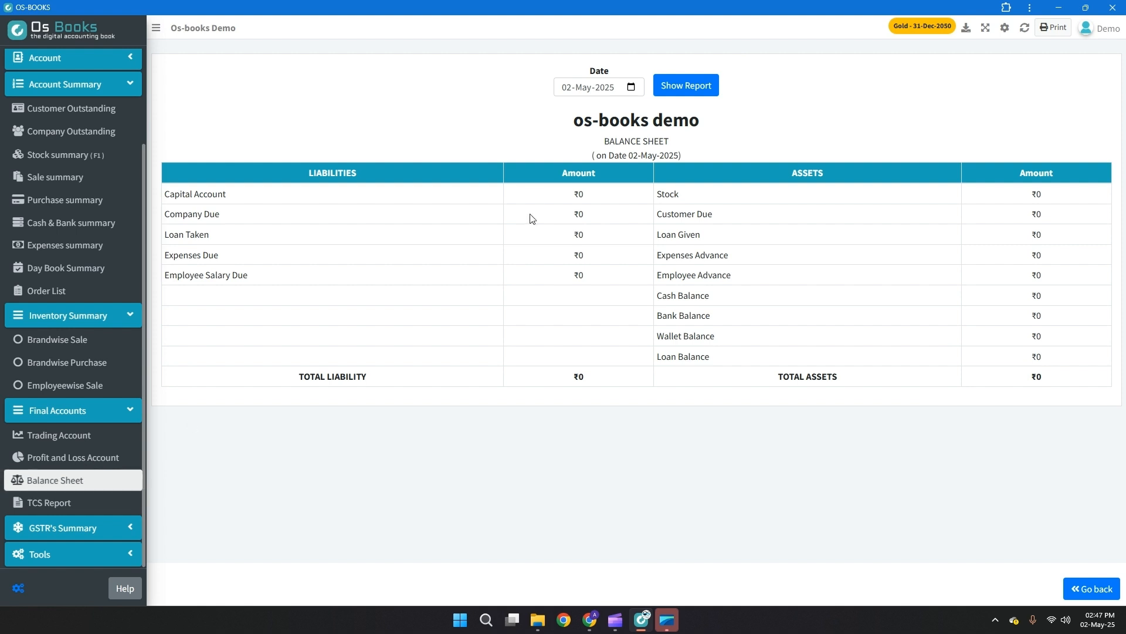
{"action": "left_click", "coordinate": [687, 88]}
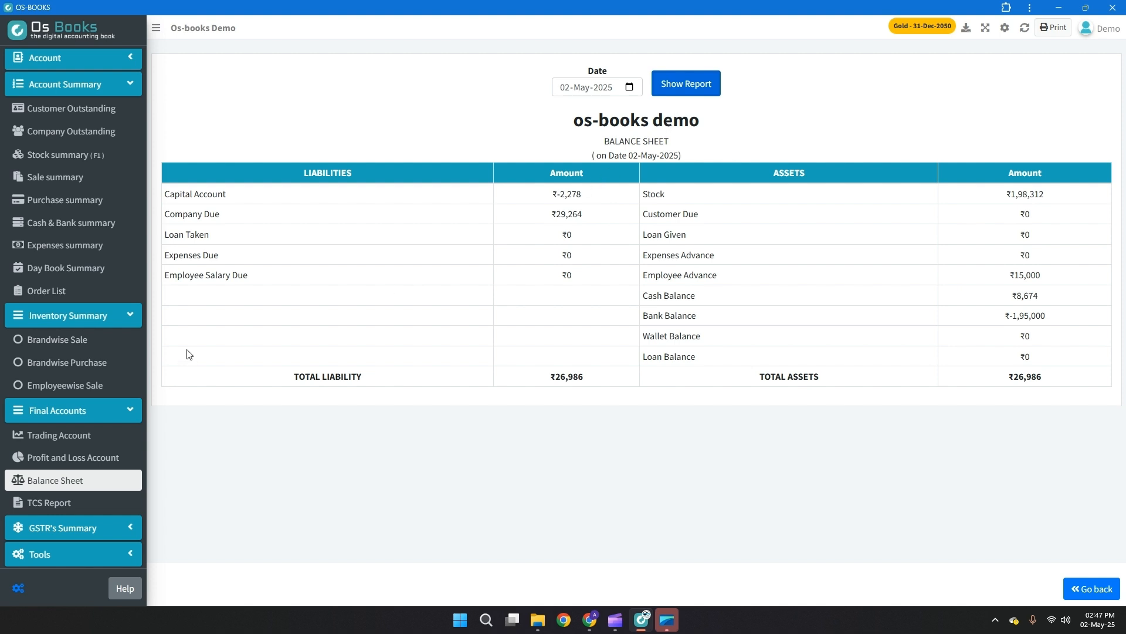
{"action": "left_click", "coordinate": [58, 505]}
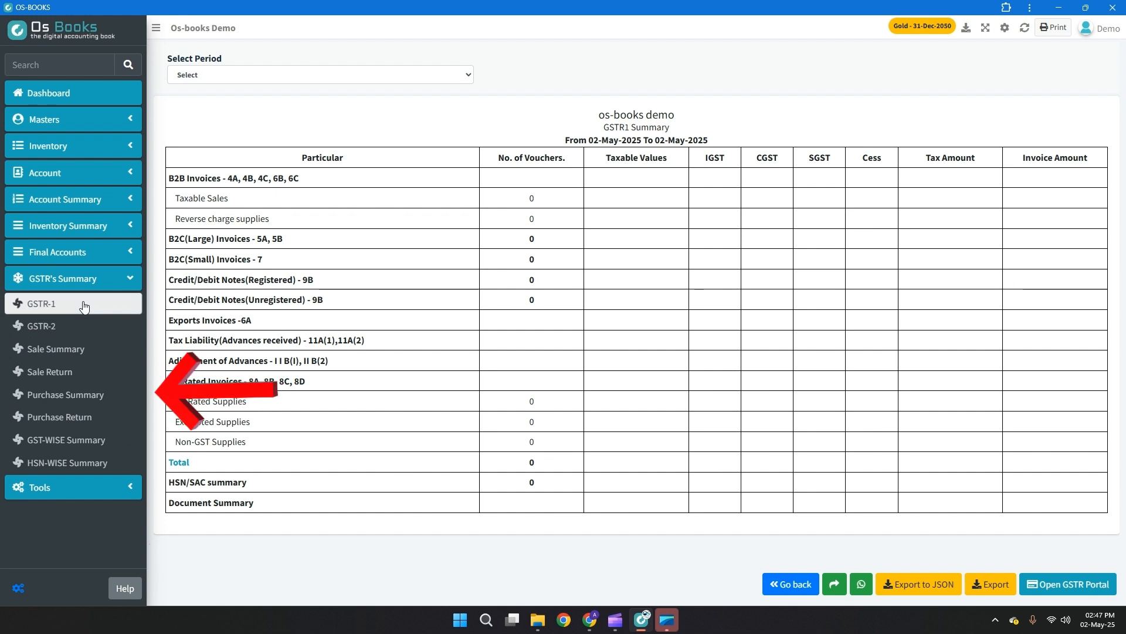
Show the GSTR-1 summary for This Quarter and the GSTR-2 summary for Last Month.
{"action": "left_click", "coordinate": [343, 84]}
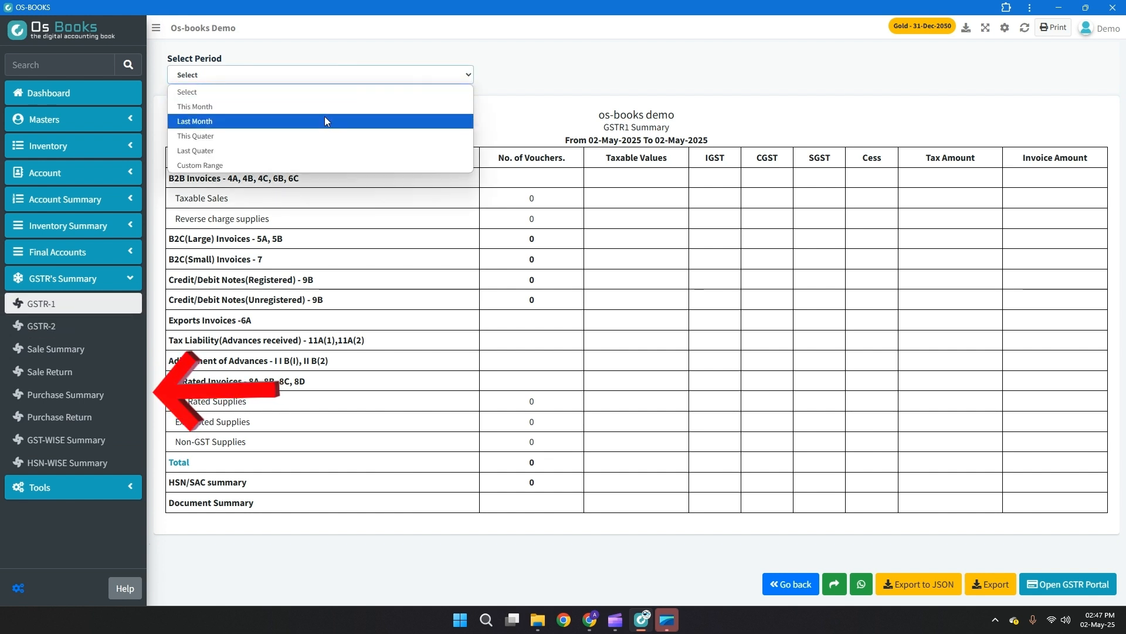
{"action": "left_click", "coordinate": [328, 104]}
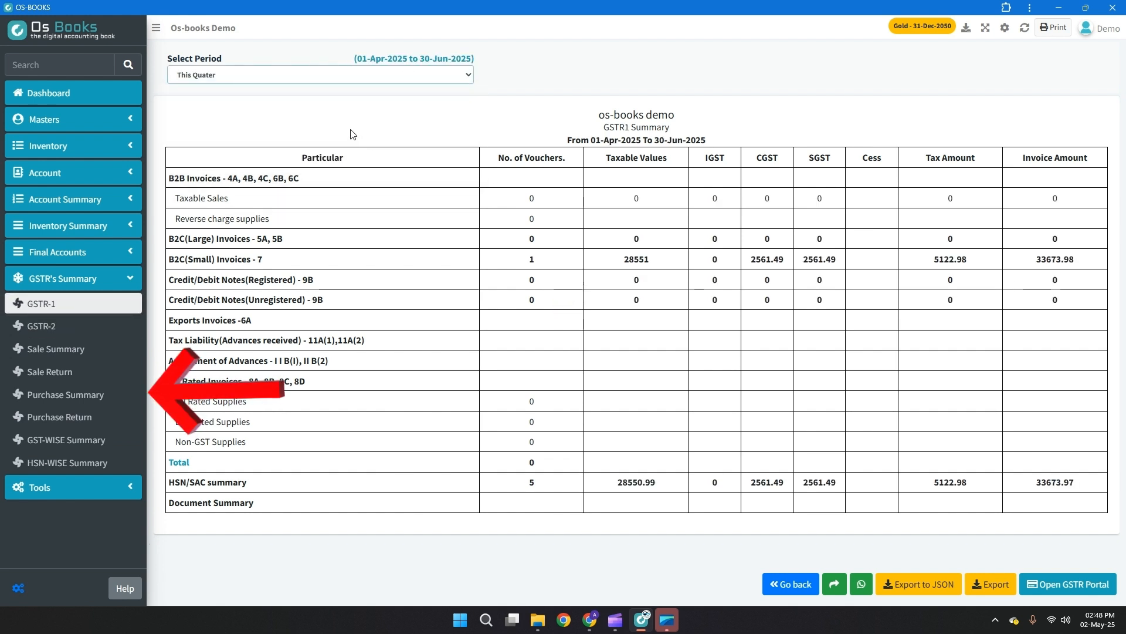
{"action": "left_click", "coordinate": [41, 326]}
{"action": "left_click", "coordinate": [221, 75]}
{"action": "left_click", "coordinate": [221, 120]}
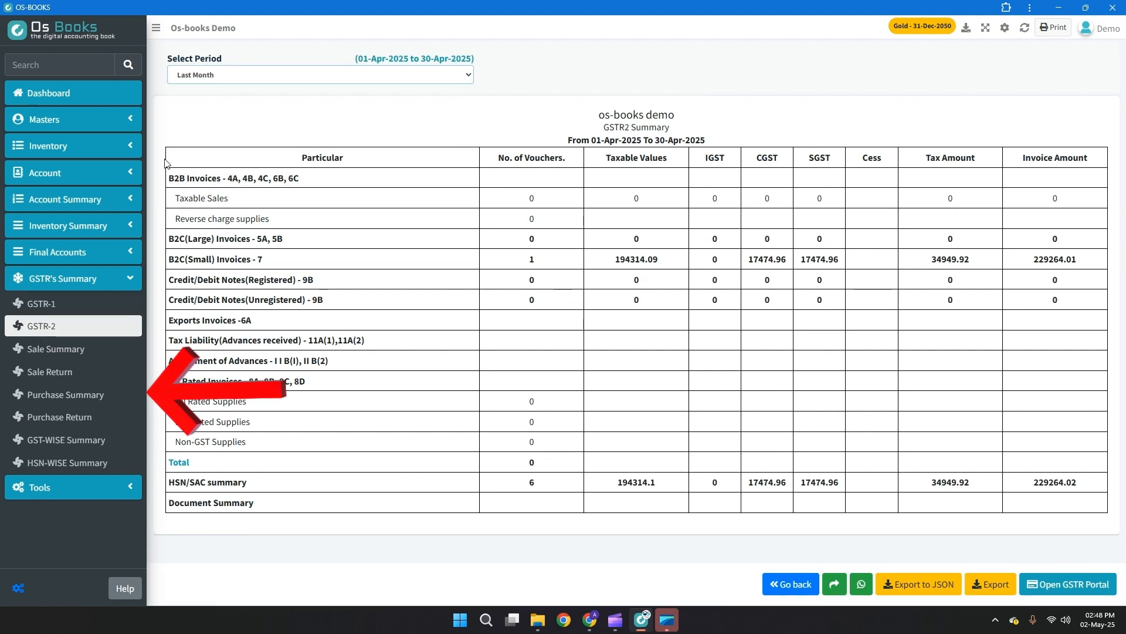
Show the GST Sale Summary and Sale Return reports for Last Month.
{"action": "left_click", "coordinate": [55, 349]}
{"action": "left_click", "coordinate": [317, 81]}
{"action": "left_click", "coordinate": [302, 128]}
{"action": "left_click", "coordinate": [60, 379]}
{"action": "left_click", "coordinate": [293, 81]}
{"action": "left_click", "coordinate": [287, 130]}
Review the GST Purchase Summary, Purchase Return, GST-wise and HSN-wise summary reports.
{"action": "left_click", "coordinate": [72, 402]}
{"action": "left_click", "coordinate": [72, 416]}
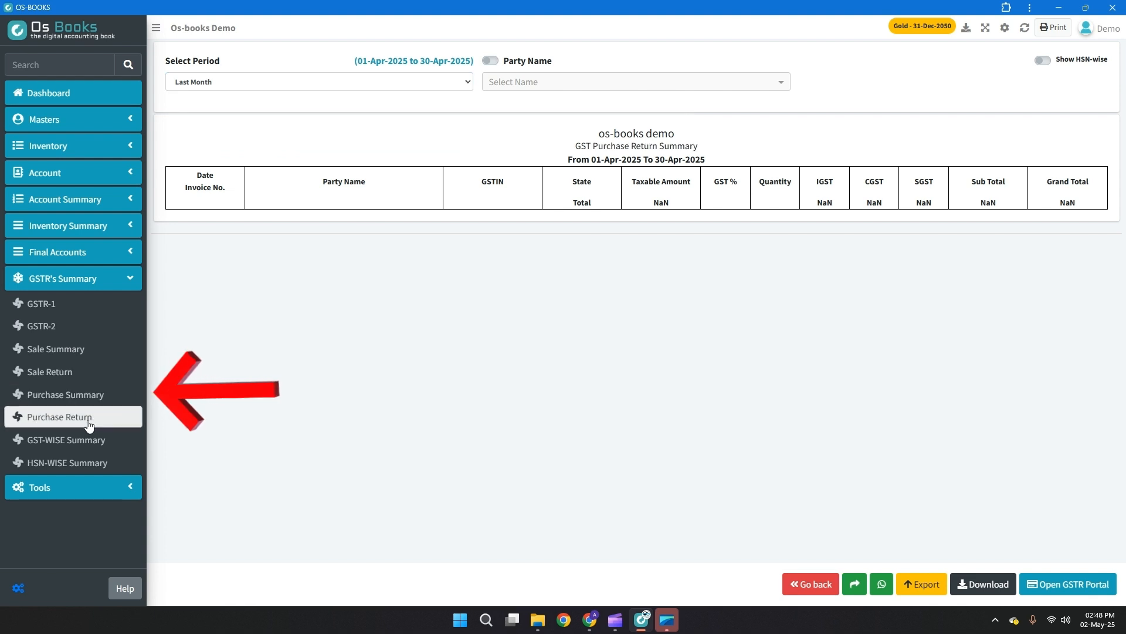
{"action": "left_click", "coordinate": [70, 439]}
{"action": "left_click", "coordinate": [88, 462]}
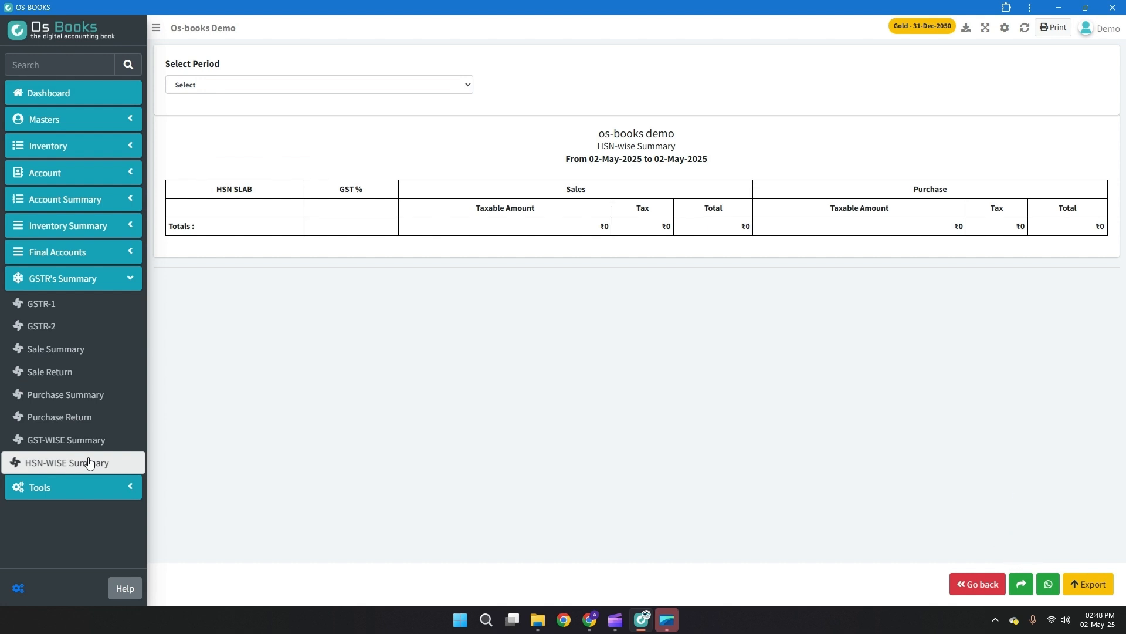
Open the Complaint summary among the tools and enable its customer name filter.
{"action": "left_click", "coordinate": [89, 495]}
{"action": "scroll", "coordinate": [88, 411], "scroll_direction": "down", "scroll_amount": 5}
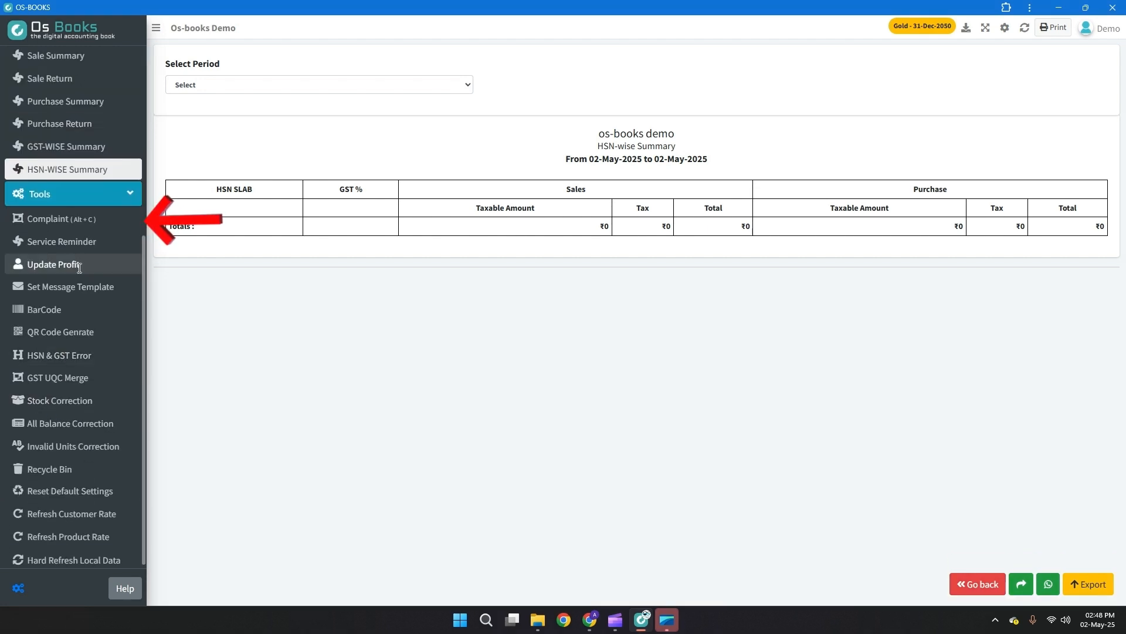
{"action": "left_click", "coordinate": [75, 241]}
{"action": "left_click", "coordinate": [71, 223]}
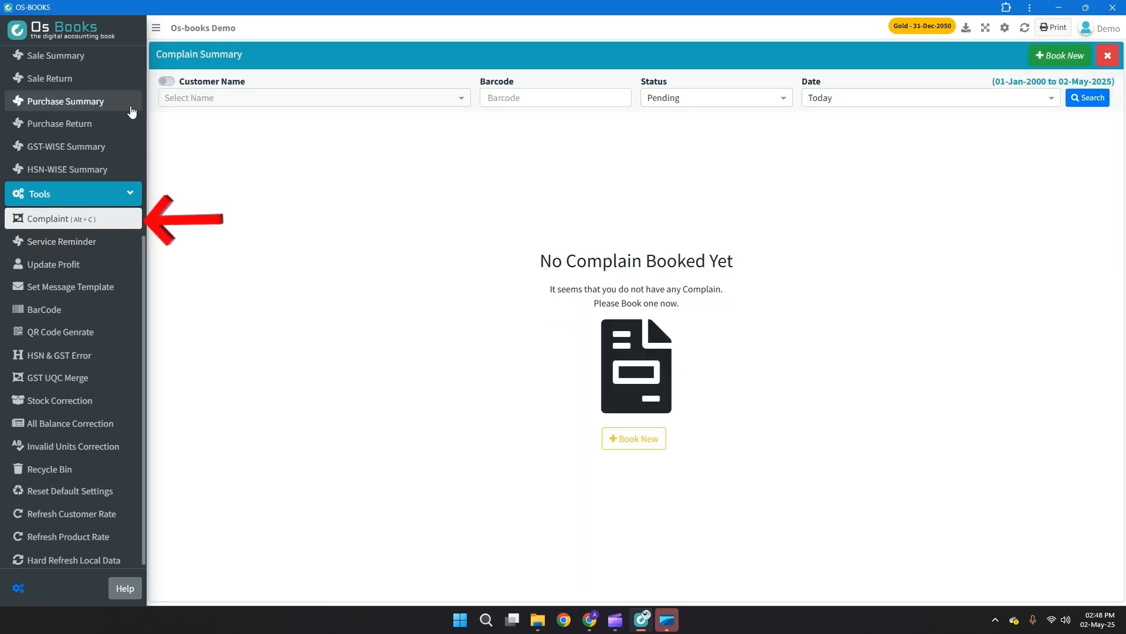
{"action": "left_click", "coordinate": [165, 81]}
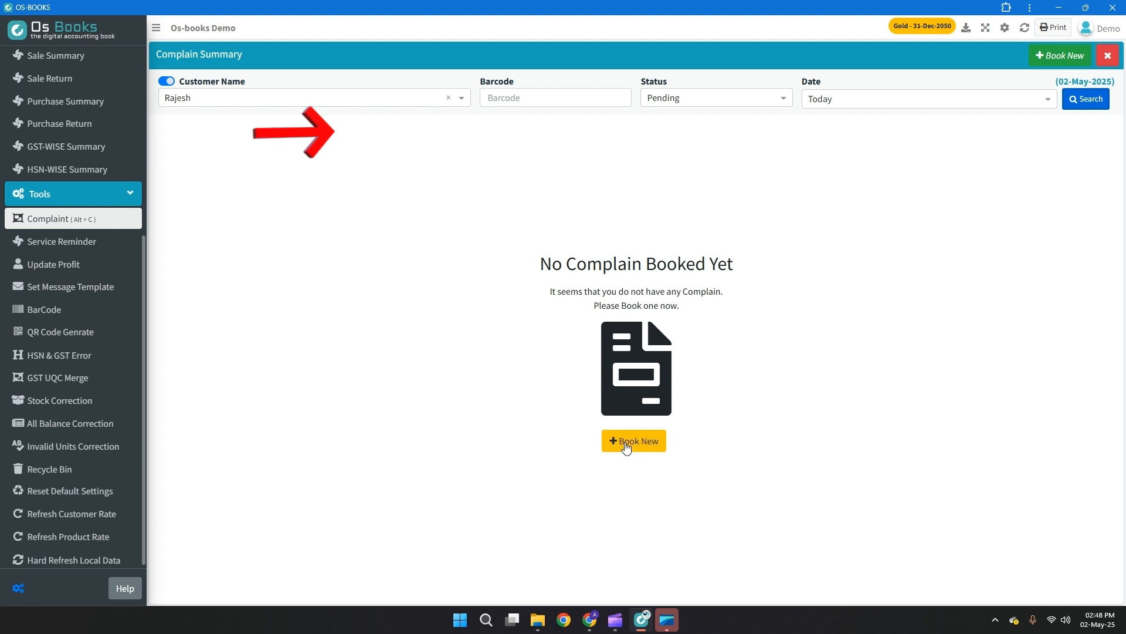
Start a new complaint for the selected customer with the product cooler and the complaint details "Moter not working".
{"action": "left_click", "coordinate": [626, 444]}
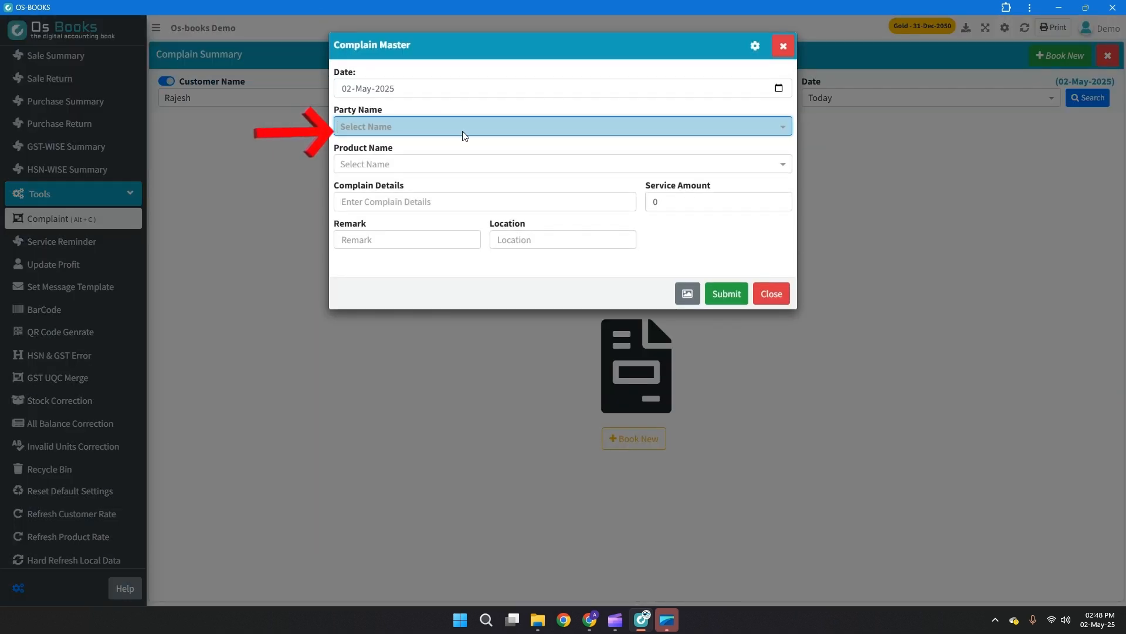
{"action": "left_click", "coordinate": [455, 158]}
{"action": "type", "text": "cooler"}
{"action": "key", "text": "Return"}
{"action": "key", "text": "Return"}
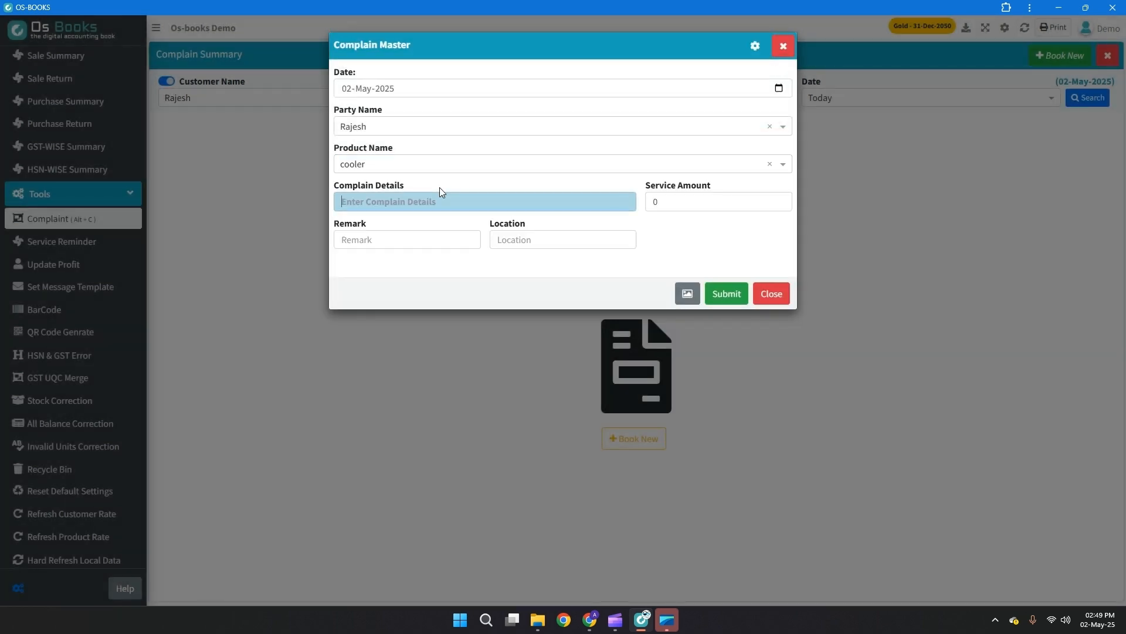
{"action": "type", "text": "Moter not working"}
{"action": "key", "text": "Tab"}
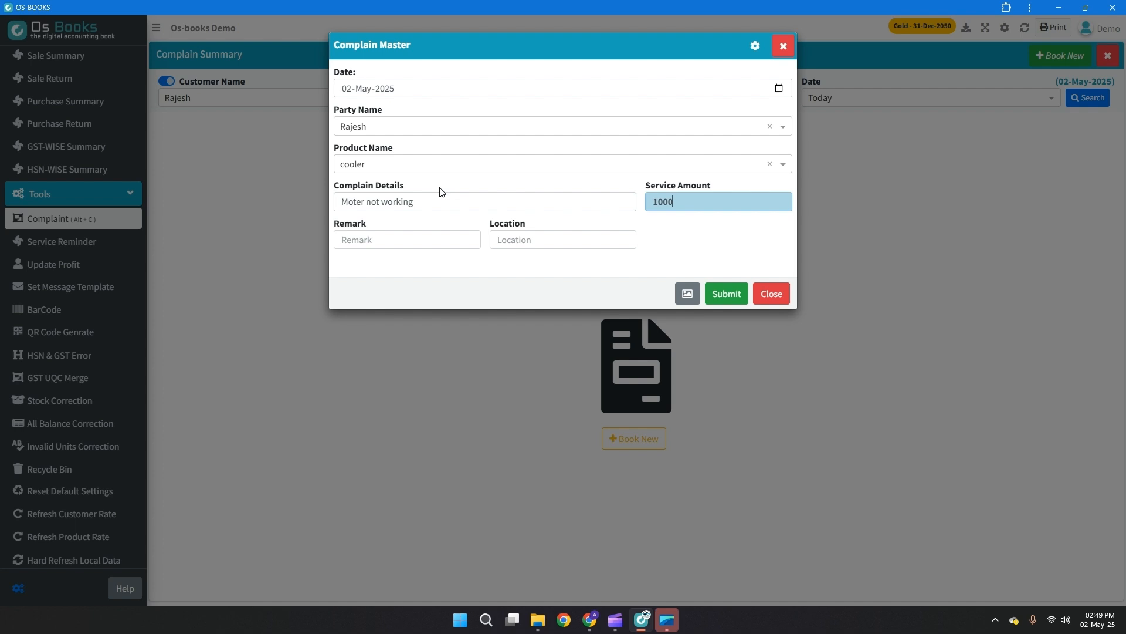
Set the complaint's service amount to 1000 and location to Indore, and submit it to produce its job sheet.
{"action": "type", "text": "1000"}
{"action": "key", "text": "Tab"}
{"action": "key", "text": "Tab"}
{"action": "type", "text": "Indore"}
{"action": "key", "text": "Return"}
{"action": "left_click", "coordinate": [596, 390]}
{"action": "key", "text": "Return"}
{"action": "key", "text": "Escape"}
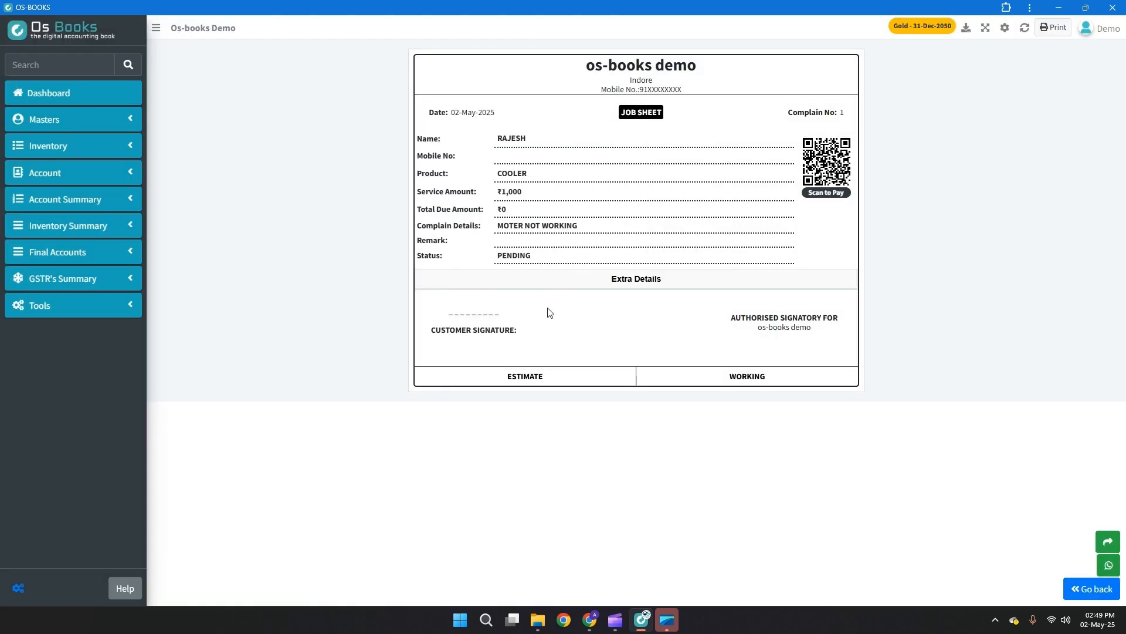
Show the booked complaint's status options and its barcode label from the Complaint summary.
{"action": "left_click", "coordinate": [73, 302]}
{"action": "left_click", "coordinate": [69, 326]}
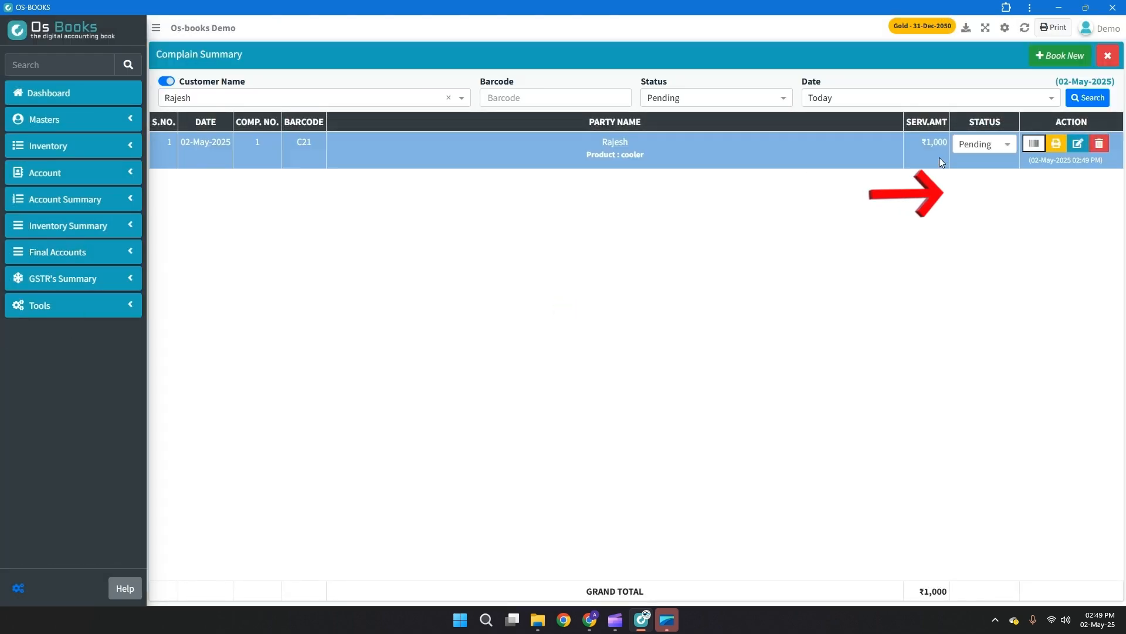
{"action": "left_click", "coordinate": [994, 147]}
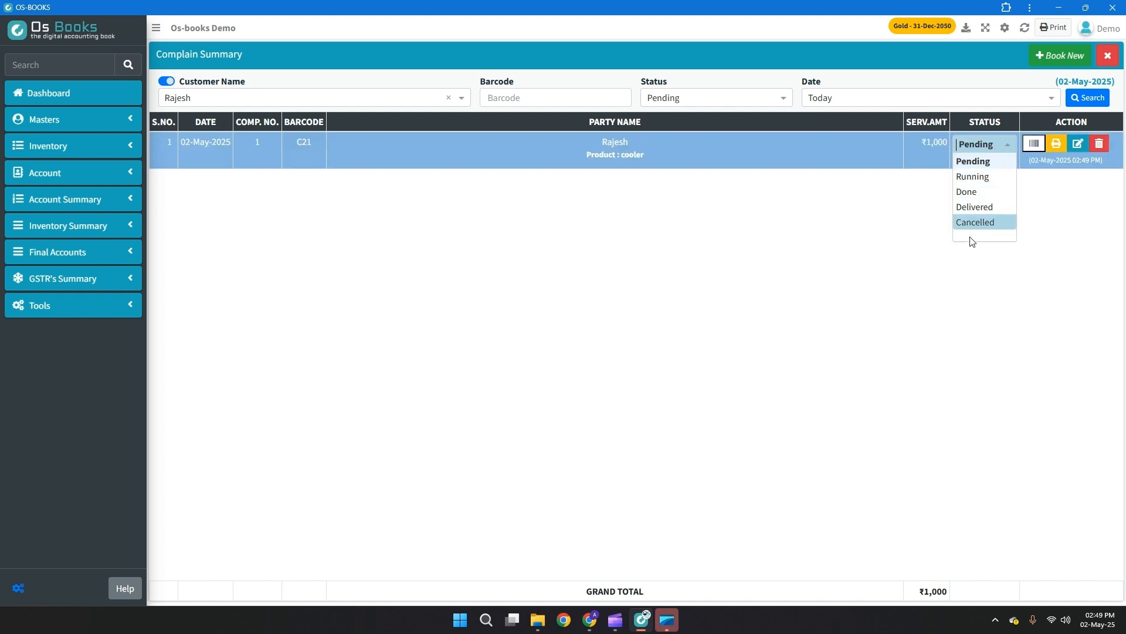
{"action": "left_click", "coordinate": [1034, 144]}
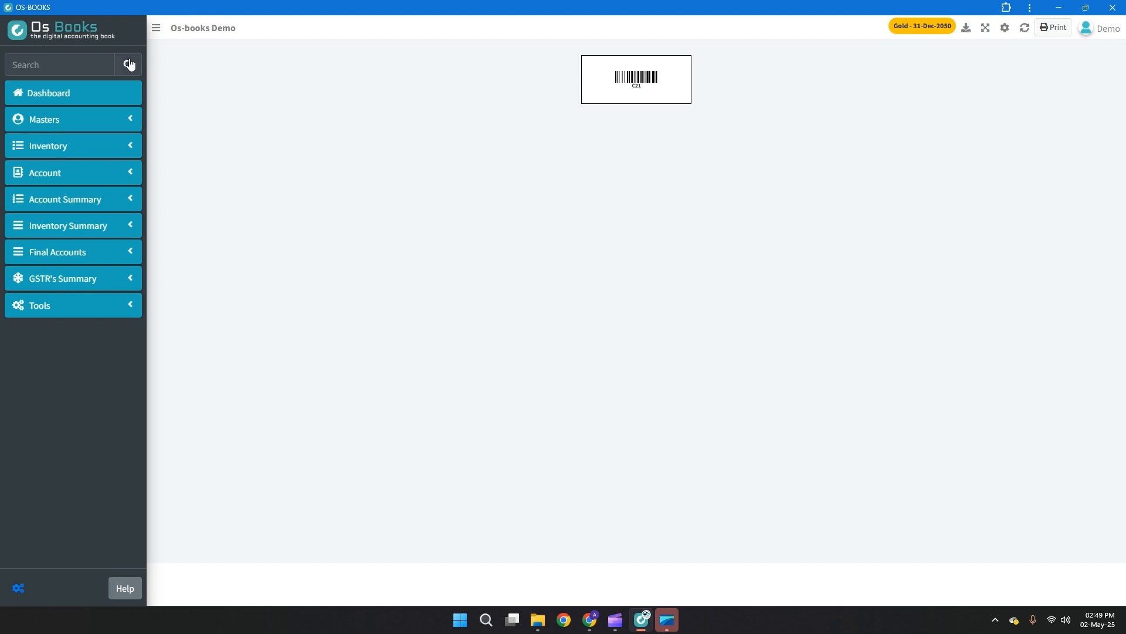
{"action": "key", "text": "alt+Left"}
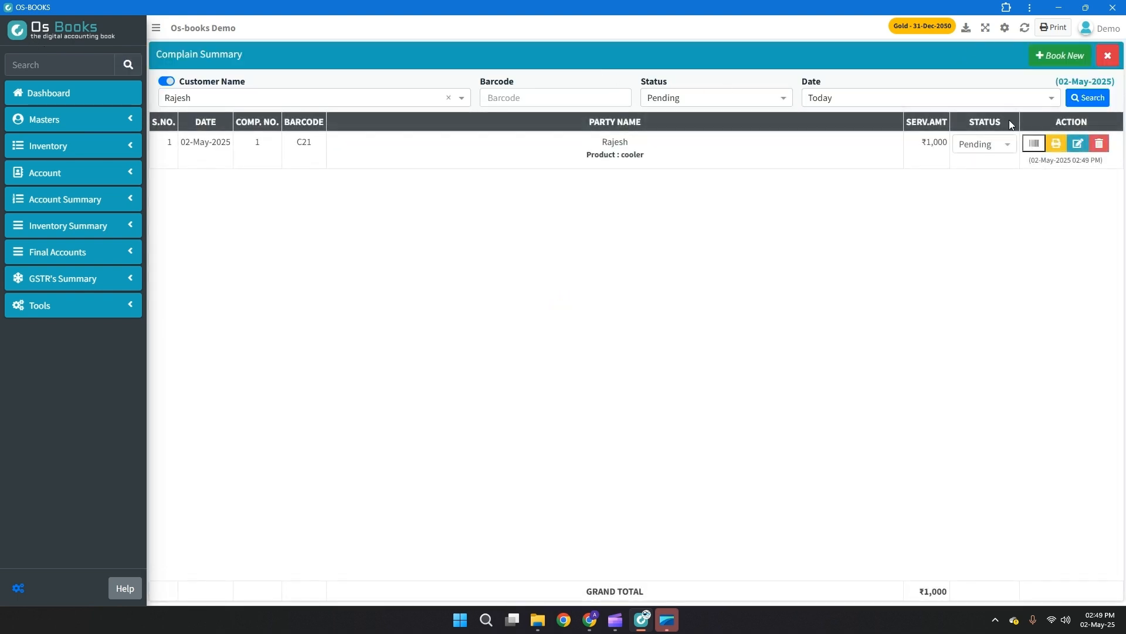
View the booked complaint's printable job sheet and return to the Complaint summary.
{"action": "left_click", "coordinate": [1056, 147]}
{"action": "key", "text": "Escape"}
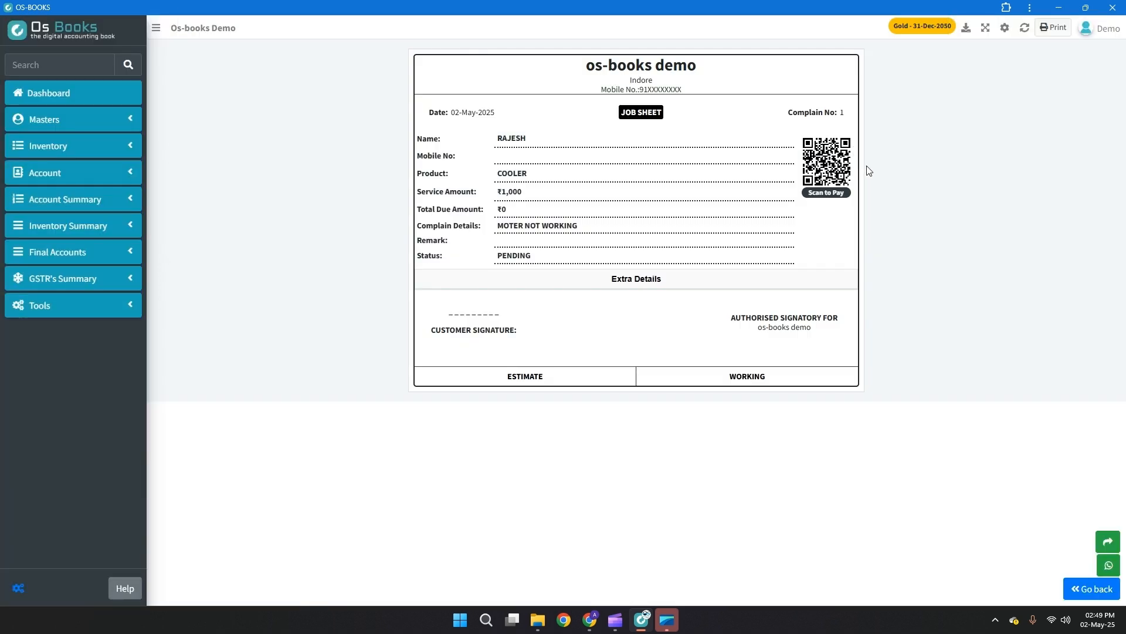
{"action": "key", "text": "Escape"}
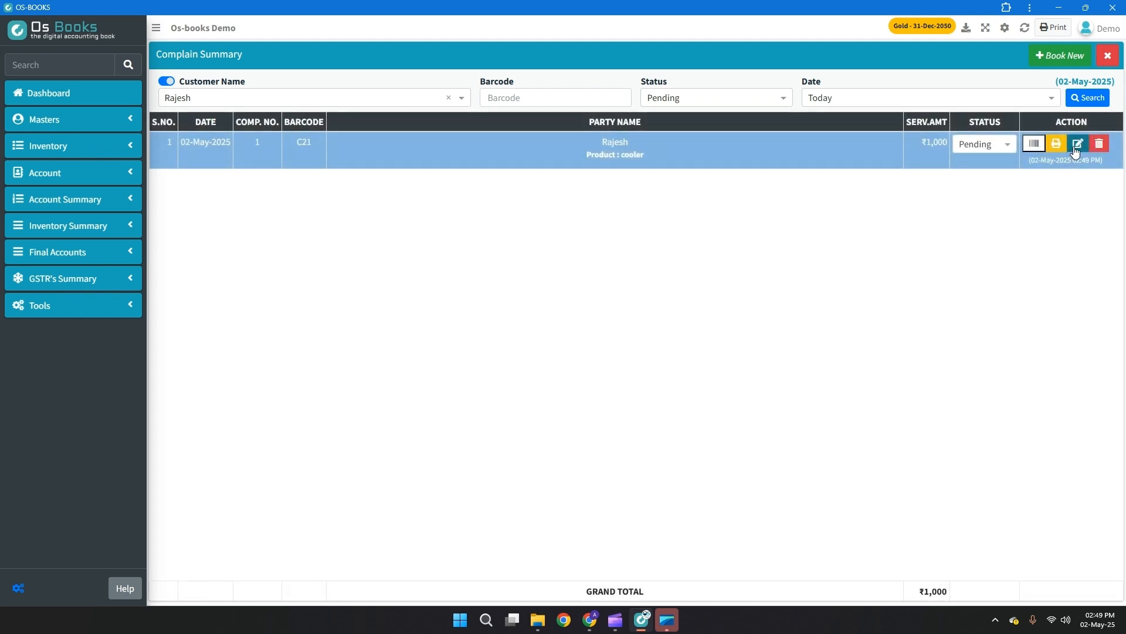
Open the Service Reminder tool and set its search filter to Mobile No.
{"action": "left_click", "coordinate": [94, 308]}
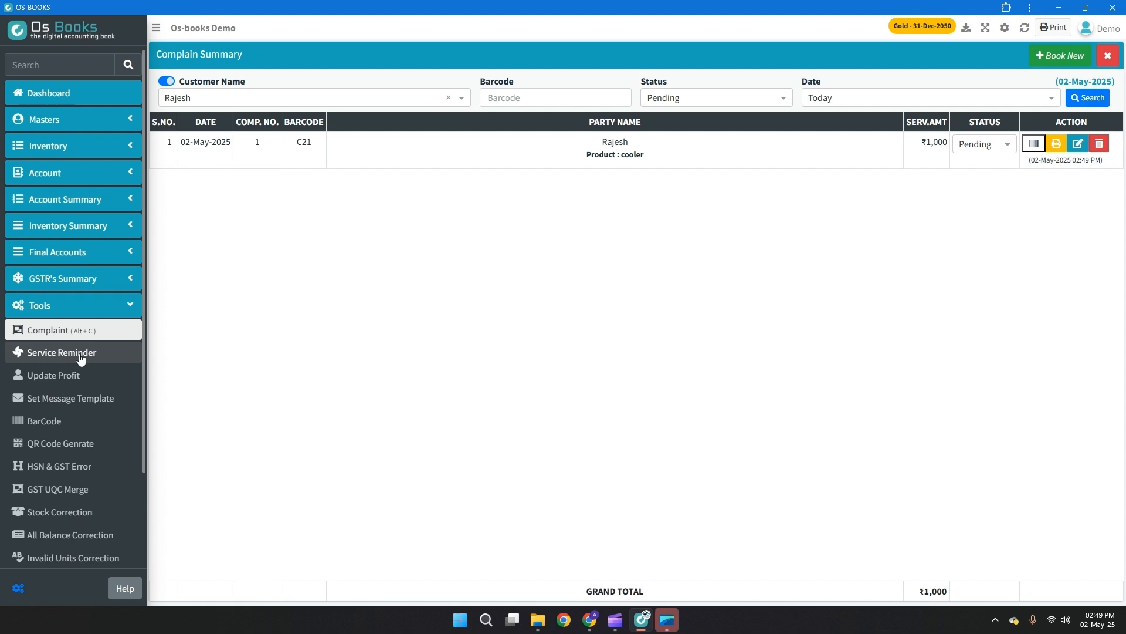
{"action": "left_click", "coordinate": [81, 353]}
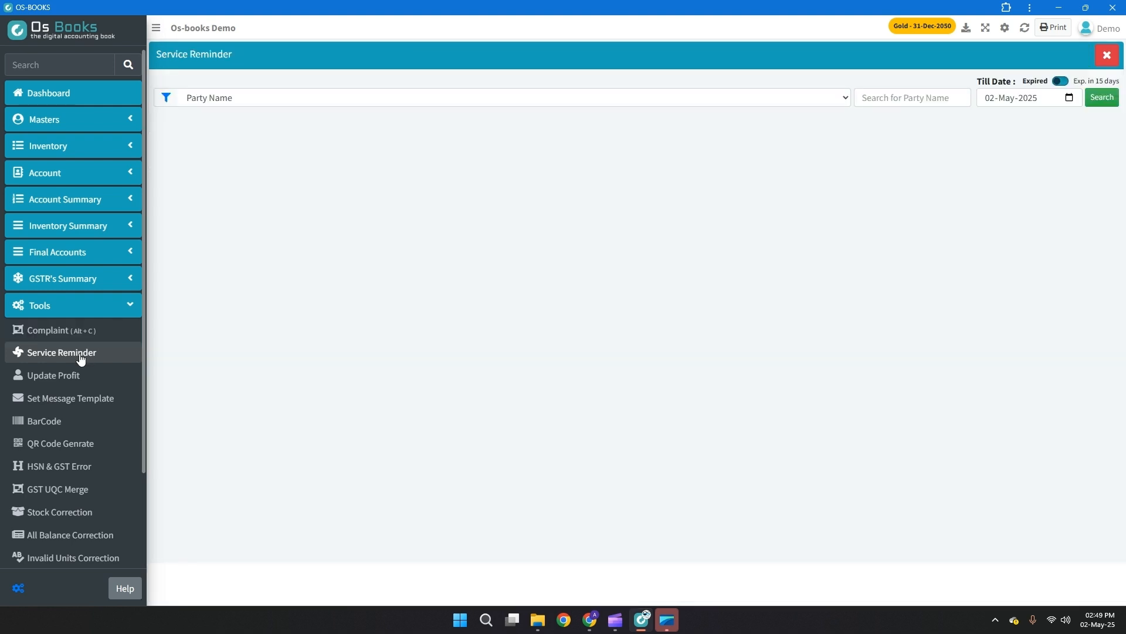
{"action": "left_click", "coordinate": [822, 100]}
{"action": "left_click", "coordinate": [748, 149]}
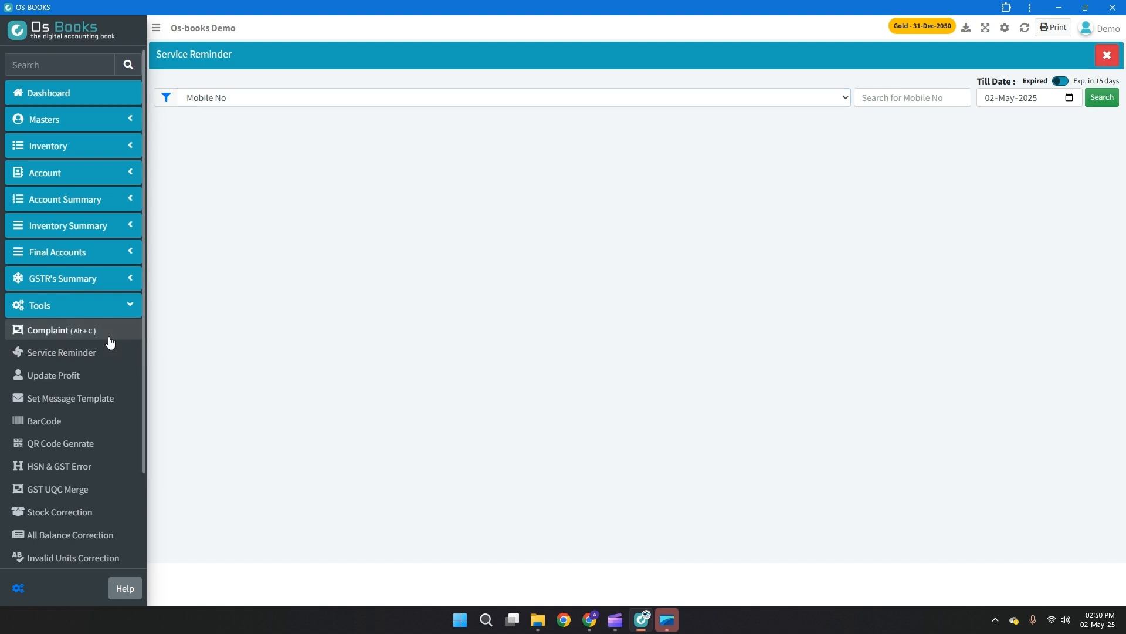
Add Brake Shoe Honda Cb Sine to the barcode print list with a quantity of 10.
{"action": "left_click", "coordinate": [97, 393]}
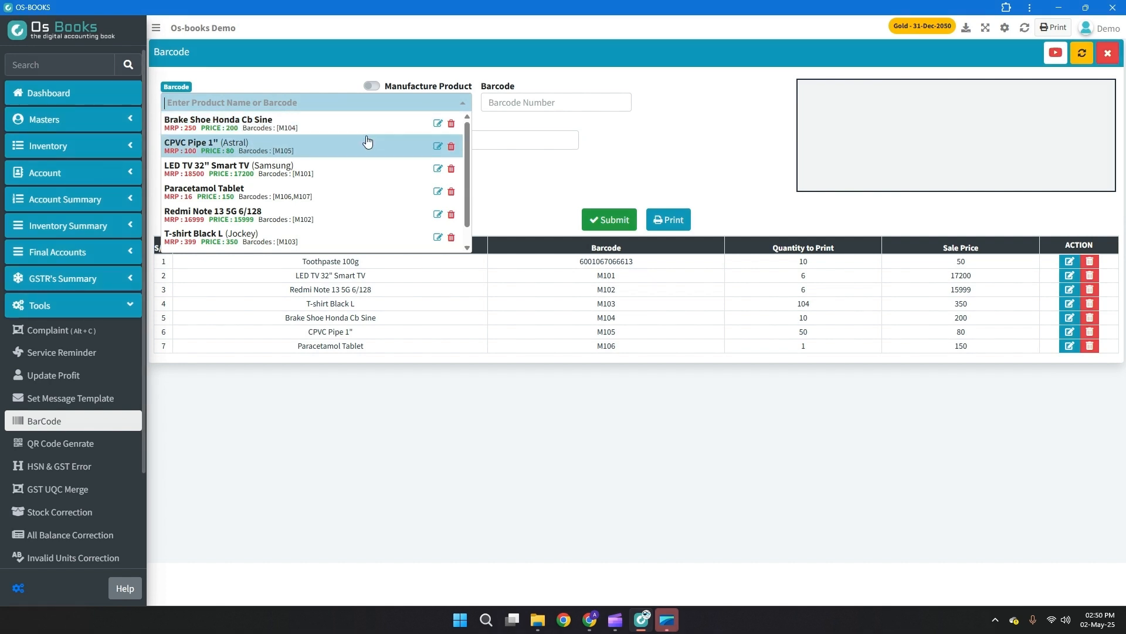
{"action": "left_click", "coordinate": [411, 124]}
{"action": "left_click", "coordinate": [304, 178]}
{"action": "type", "text": "10"}
{"action": "left_click", "coordinate": [623, 222]}
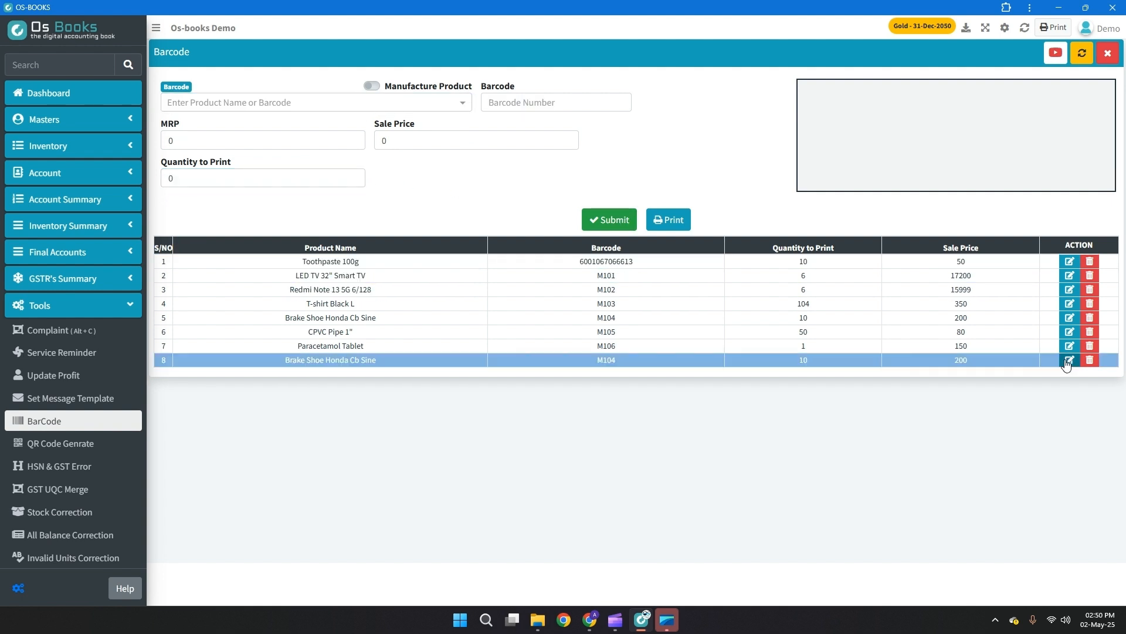
Preview the printable barcode labels for the listed products and return to the dashboard.
{"action": "left_click", "coordinate": [681, 227]}
{"action": "scroll", "coordinate": [682, 227], "scroll_direction": "down", "scroll_amount": 5}
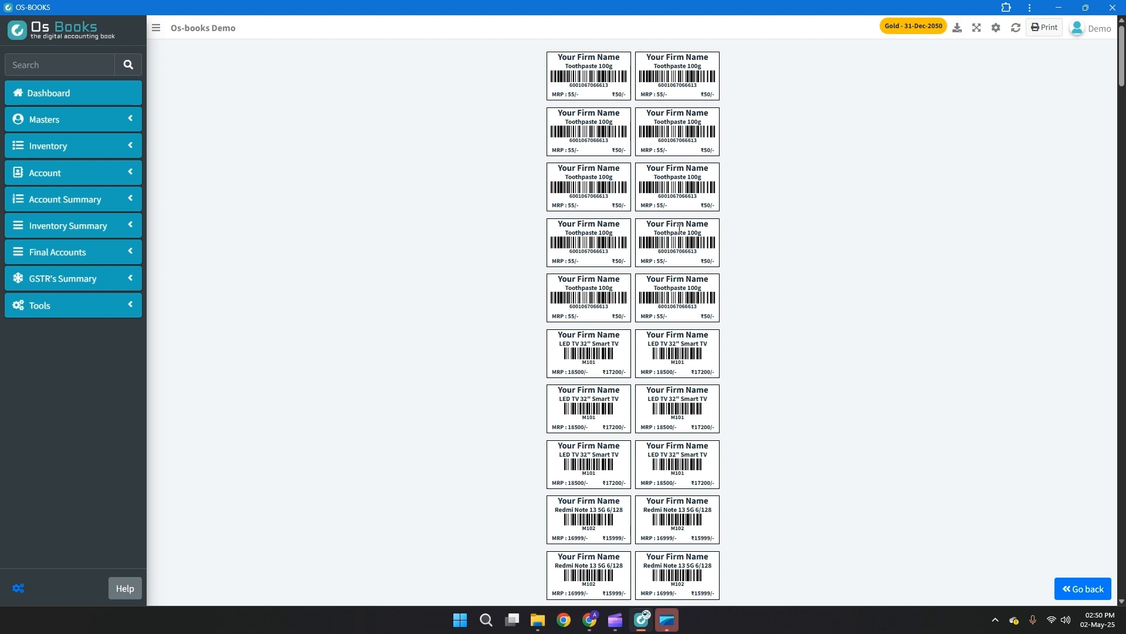
{"action": "left_click", "coordinate": [108, 98]}
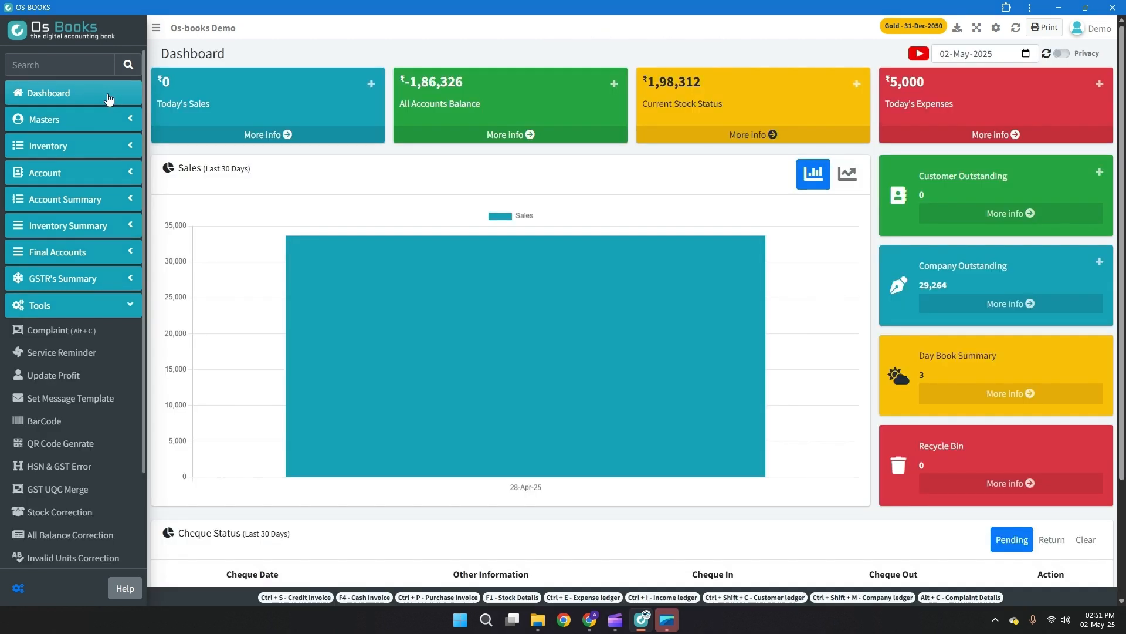